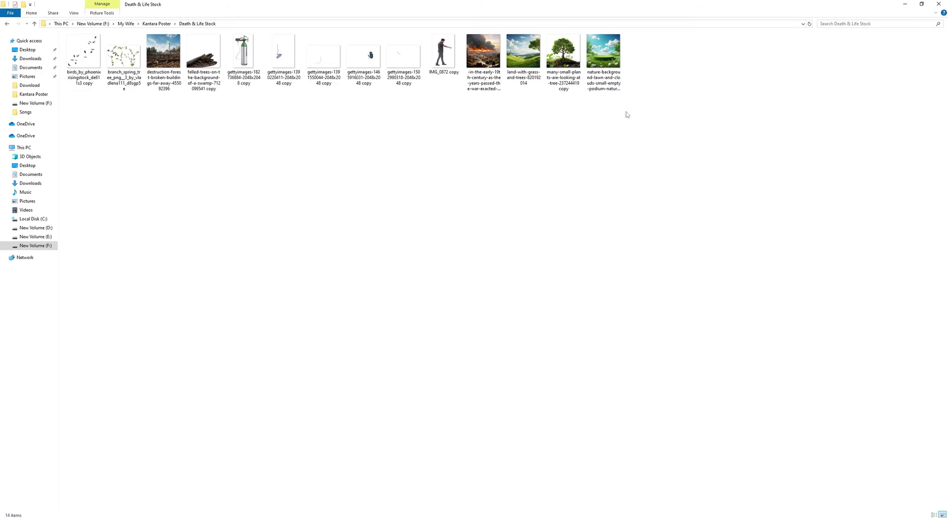
# Place the IMG_0872 man photo into the poster, scaled to fit the page
pyautogui.moveTo(626, 114); pyautogui.dragTo(70, 37)
pyautogui.click(323, 206)
pyautogui.moveTo(444, 54); pyautogui.dragTo(298, 514)
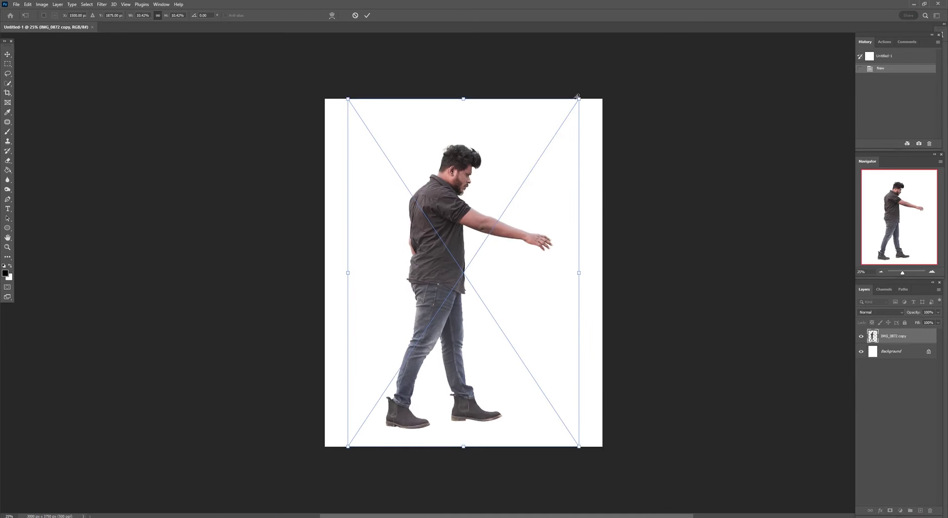
pyautogui.moveTo(578, 99); pyautogui.dragTo(512, 218)
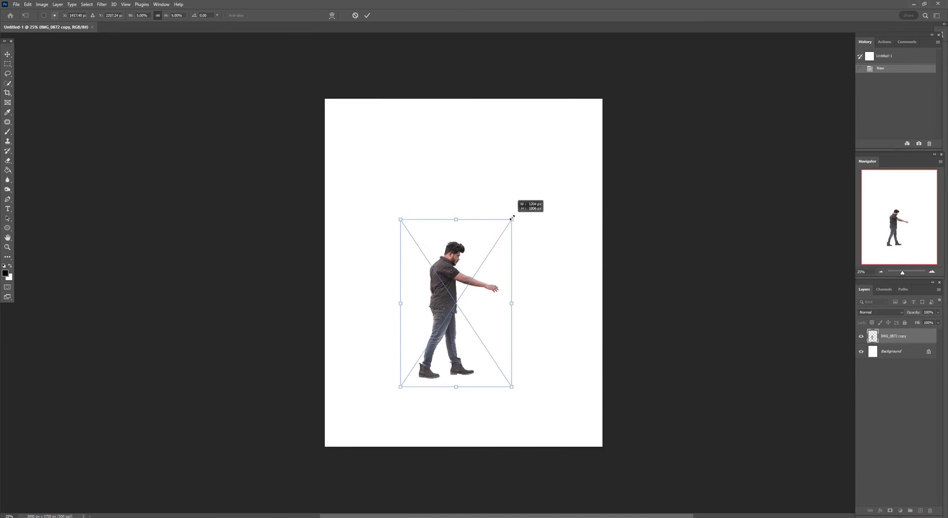
pyautogui.press('Return')
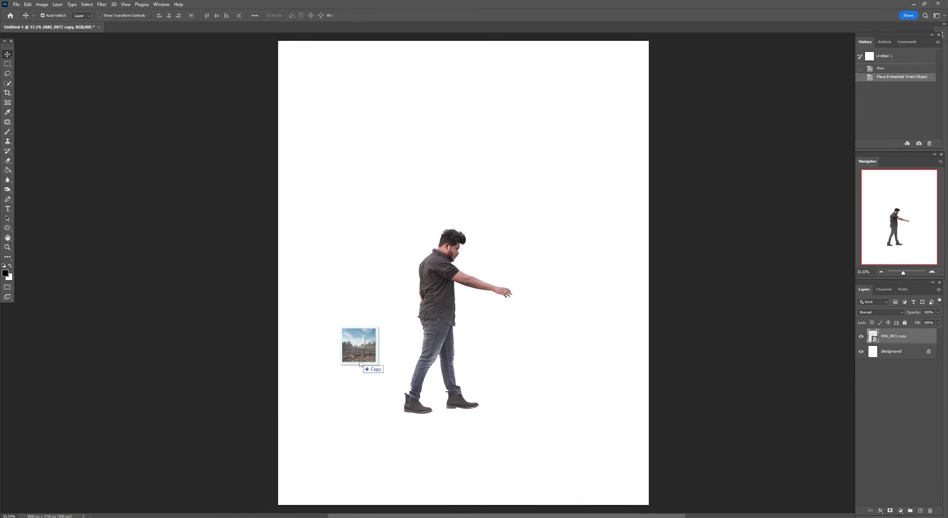
# Add the destruction-forest photo flipped horizontally at lower left, with the man layered above it
pyautogui.moveTo(166, 68); pyautogui.dragTo(360, 345)
pyautogui.moveTo(603, 133); pyautogui.dragTo(521, 189)
pyautogui.rightClick(473, 303)
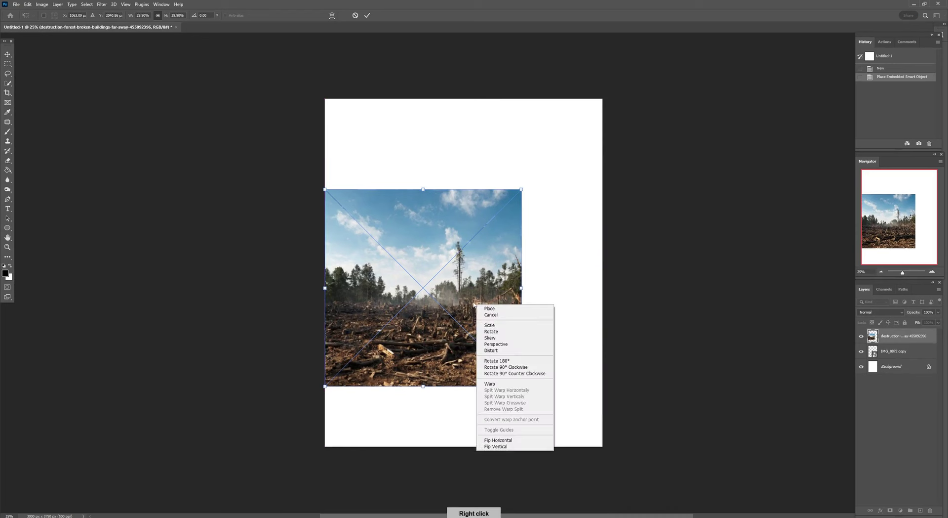
pyautogui.click(499, 439)
pyautogui.moveTo(489, 333); pyautogui.dragTo(426, 393)
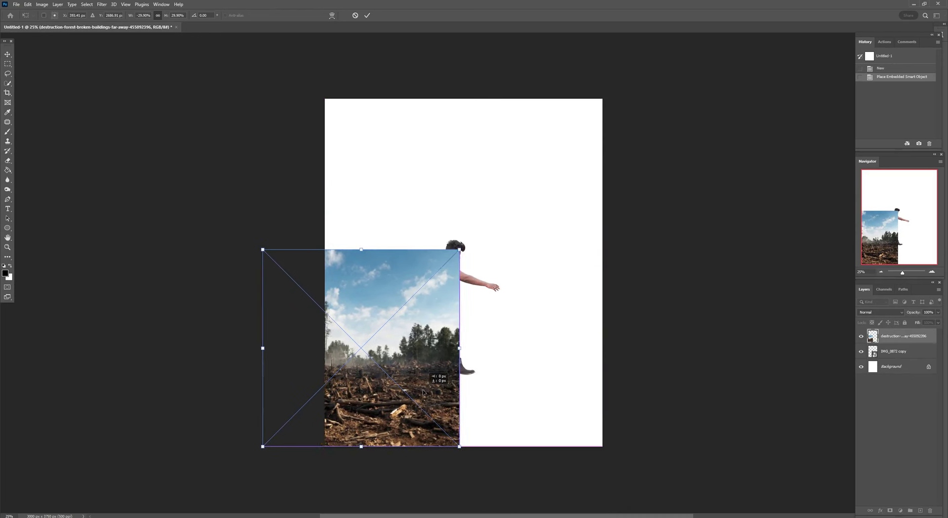
pyautogui.press('Return')
pyautogui.hotkey('ctrl', '0')
pyautogui.moveTo(889, 336); pyautogui.dragTo(889, 356)
# Place the land-with-grass photo, shrunk and positioned on the right side
pyautogui.hotkey('alt', 'Tab')
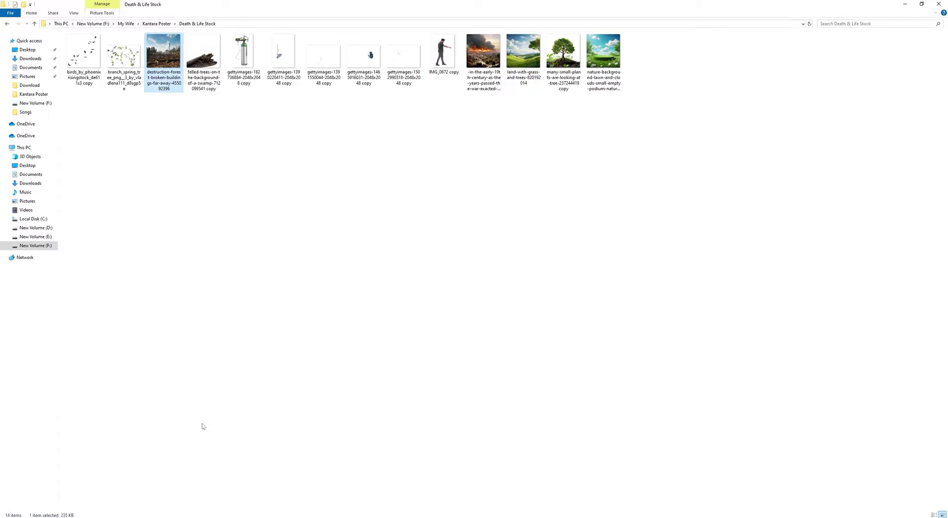
pyautogui.moveTo(523, 52)
pyautogui.mouseDown()
pyautogui.moveTo(402, 274)
pyautogui.moveTo(466, 348)
pyautogui.mouseUp()
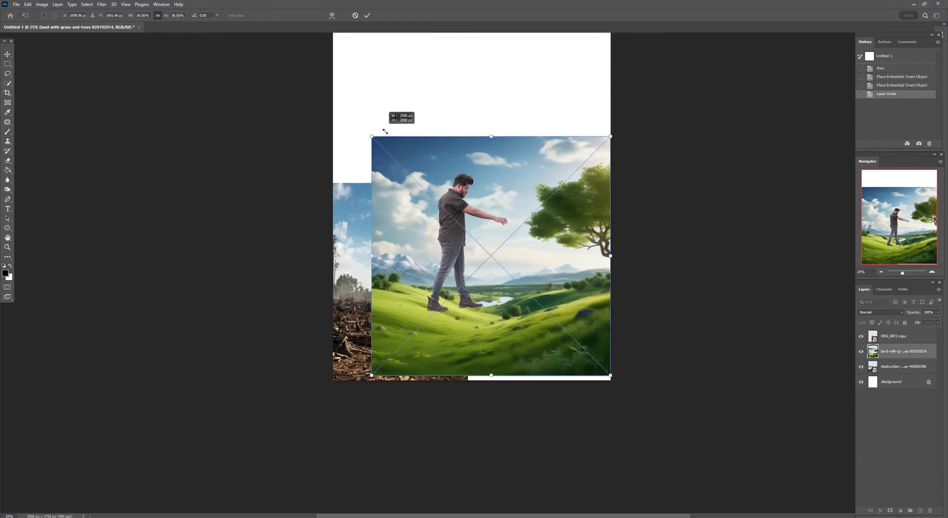
pyautogui.moveTo(385, 131); pyautogui.dragTo(406, 152)
pyautogui.hotkey('ctrl', '+')
pyautogui.moveTo(544, 305); pyautogui.dragTo(559, 349)
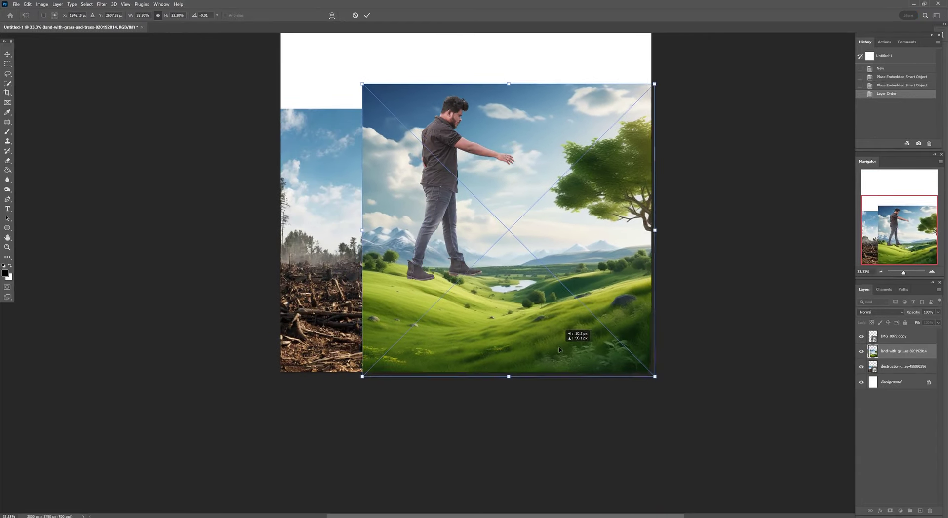
# Mask the grass layer and paint out grass to reveal the destroyed forest beneath
pyautogui.press('Return')
pyautogui.click(890, 509)
pyautogui.hotkey('ctrl', '+')
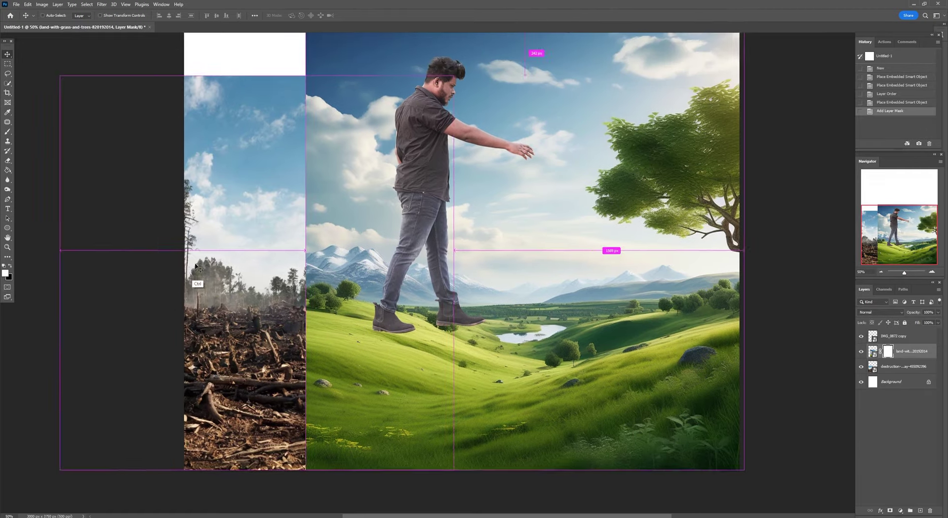
pyautogui.hotkey('ctrl', '+')
pyautogui.press('b')
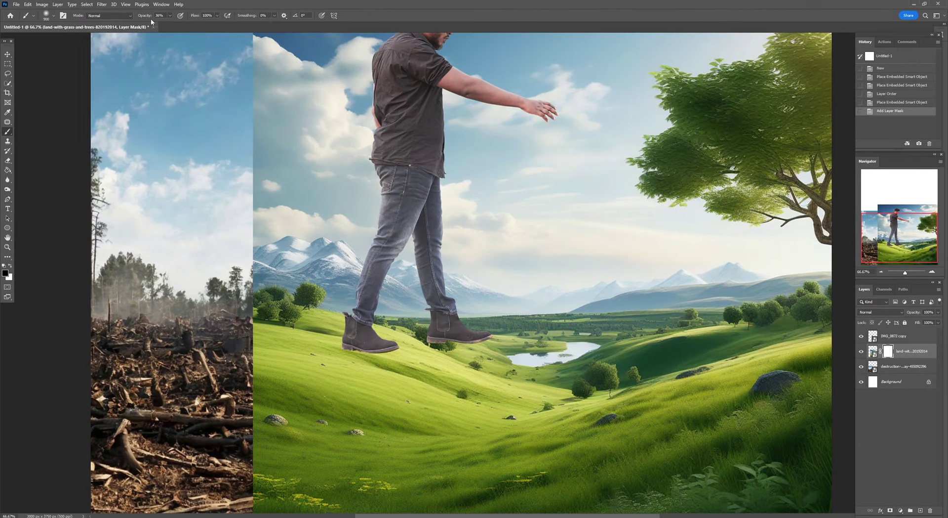
pyautogui.moveTo(370, 323); pyautogui.dragTo(425, 346)
pyautogui.scroll(-5, 395, 321)
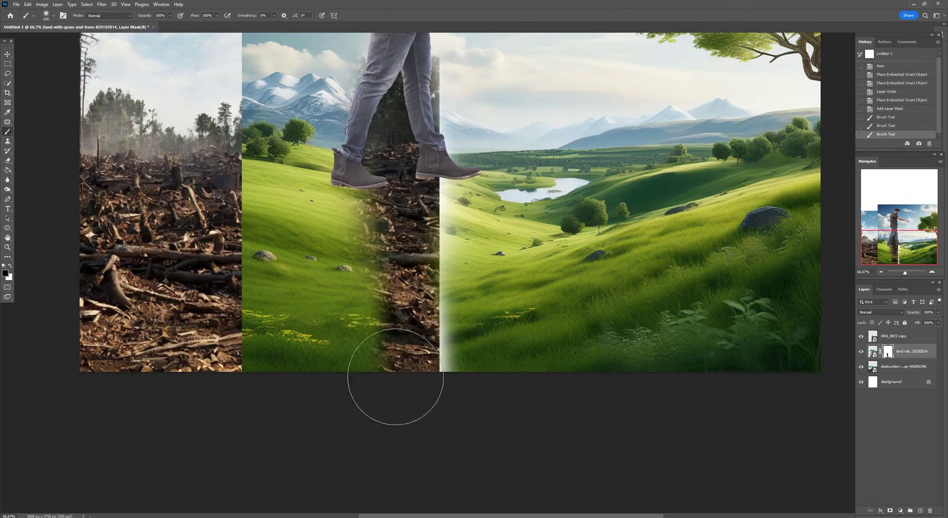
pyautogui.moveTo(398, 390)
pyautogui.mouseDown()
pyautogui.moveTo(305, 152)
pyautogui.moveTo(296, 277)
pyautogui.mouseUp()
pyautogui.hotkey('ctrl', '-')
pyautogui.press(']')
pyautogui.press(']')
pyautogui.press(']')
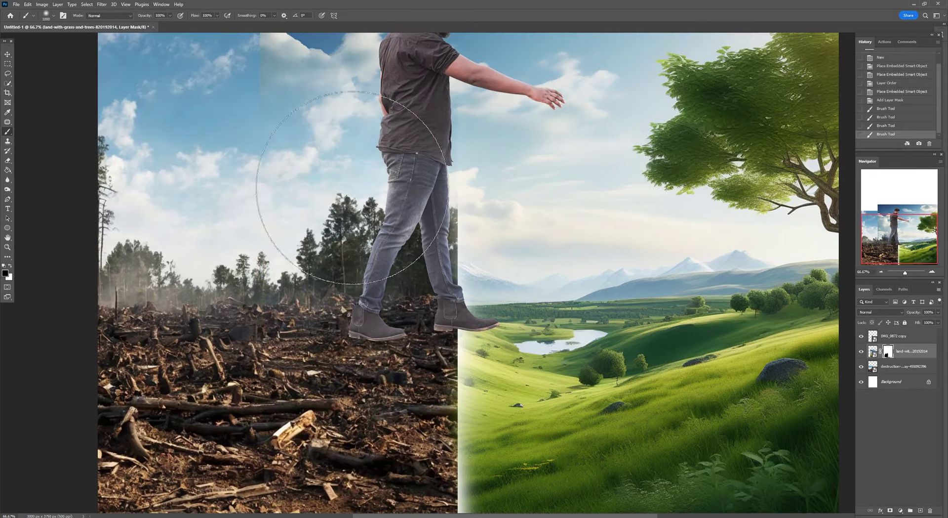
pyautogui.moveTo(296, 212); pyautogui.dragTo(405, 249)
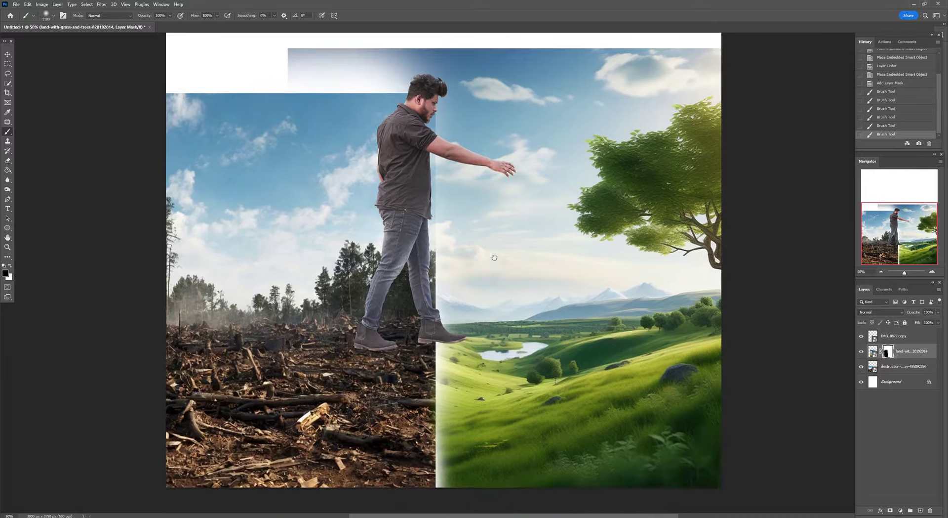
pyautogui.scroll(-3, 297, 148)
# Shift the grass photo leftward and nudge it into place
pyautogui.click(873, 351)
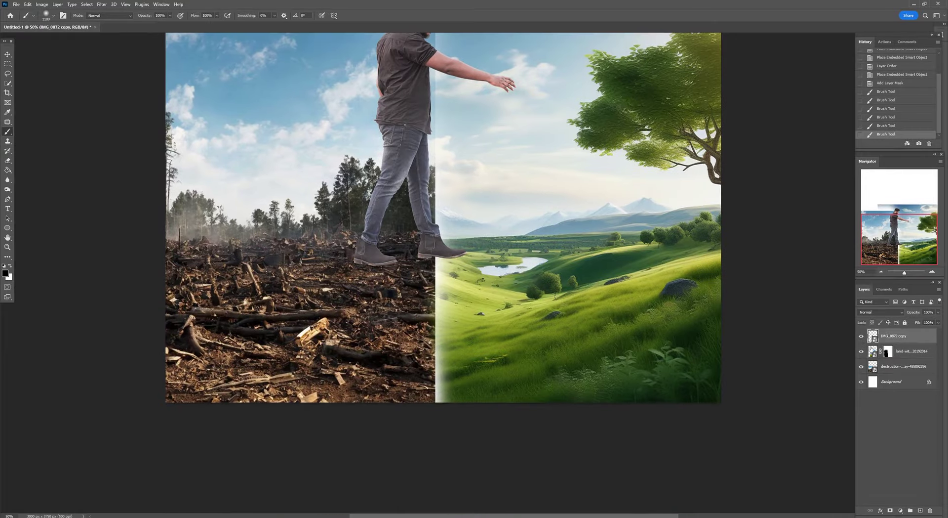
pyautogui.moveTo(674, 336); pyautogui.dragTo(625, 359)
pyautogui.hotkey('ctrl', '-')
pyautogui.hotkey('ctrl', '-')
pyautogui.hotkey('ctrl', 't')
pyautogui.hotkey('ctrl', '+')
pyautogui.moveTo(563, 309); pyautogui.dragTo(549, 283)
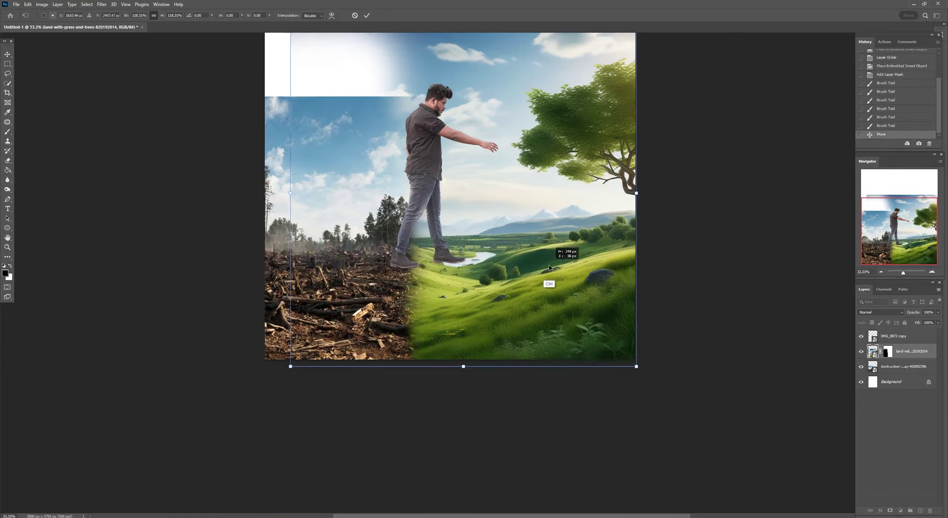
pyautogui.press('Return')
pyautogui.press('Left')
pyautogui.hotkey('ctrl', '+')
# Paint the grass mask around the legs and seam, fading the hills' sky into white
pyautogui.click(887, 351)
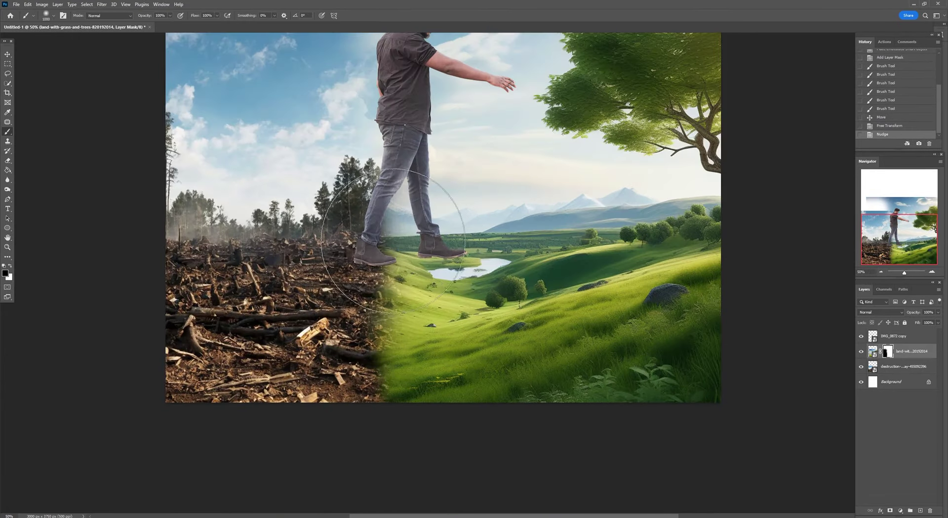
pyautogui.press('b')
pyautogui.moveTo(356, 207)
pyautogui.mouseDown()
pyautogui.moveTo(418, 271)
pyautogui.moveTo(419, 395)
pyautogui.mouseUp()
pyautogui.moveTo(395, 257); pyautogui.dragTo(375, 168)
pyautogui.moveTo(409, 222); pyautogui.dragTo(390, 168)
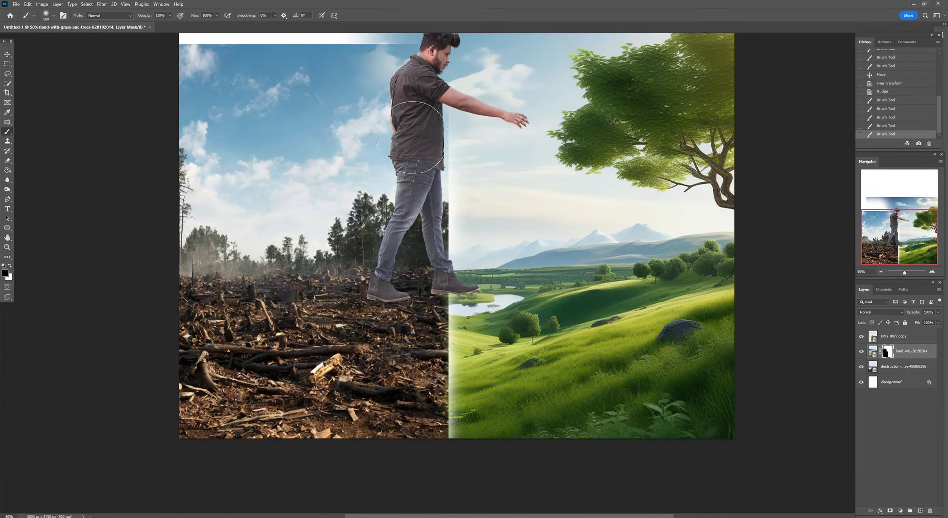
pyautogui.scroll(2, 390, 197)
pyautogui.hotkey('ctrl', '-')
pyautogui.press(']')
pyautogui.press(']')
pyautogui.press(']')
pyautogui.moveTo(389, 215)
pyautogui.mouseDown()
pyautogui.moveTo(483, 221)
pyautogui.moveTo(565, 247)
pyautogui.moveTo(587, 277)
pyautogui.mouseUp()
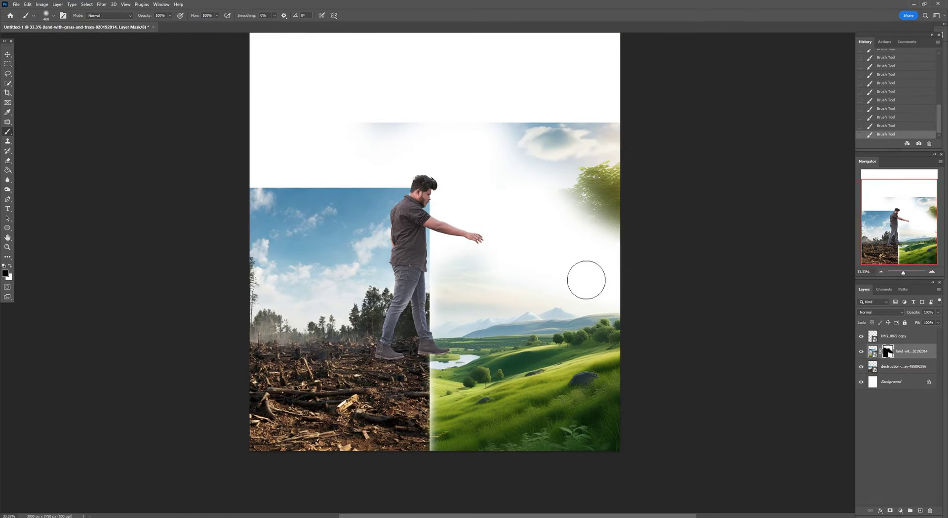
pyautogui.moveTo(608, 158); pyautogui.dragTo(358, 127)
pyautogui.press(']')
pyautogui.press(']')
pyautogui.press(']')
# Mask the destruction-forest layer to fade its sky into white, and move the man down-right
pyautogui.click(908, 366)
pyautogui.click(890, 510)
pyautogui.hotkey('ctrl', '+')
pyautogui.press('[')
pyautogui.press('[')
pyautogui.press('[')
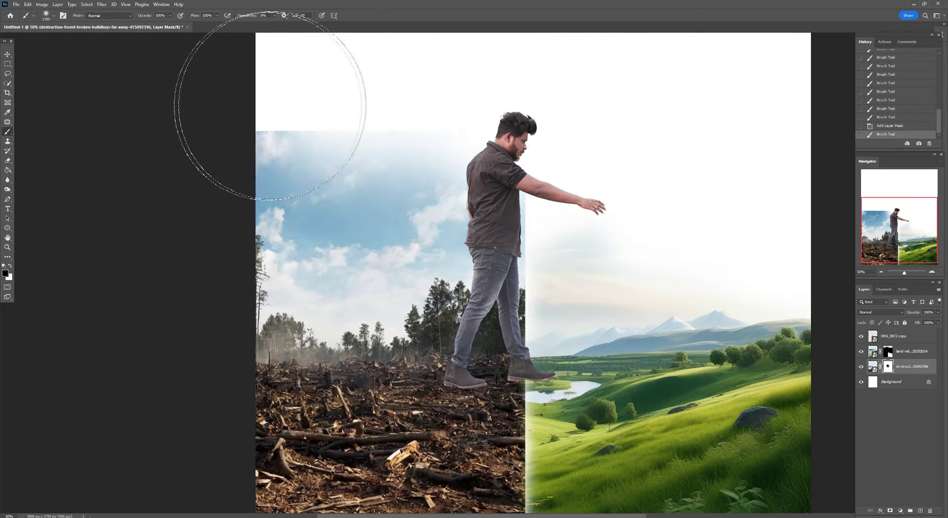
pyautogui.moveTo(243, 94); pyautogui.dragTo(538, 227)
pyautogui.hotkey('ctrl', '-')
pyautogui.moveTo(445, 215); pyautogui.dragTo(469, 293)
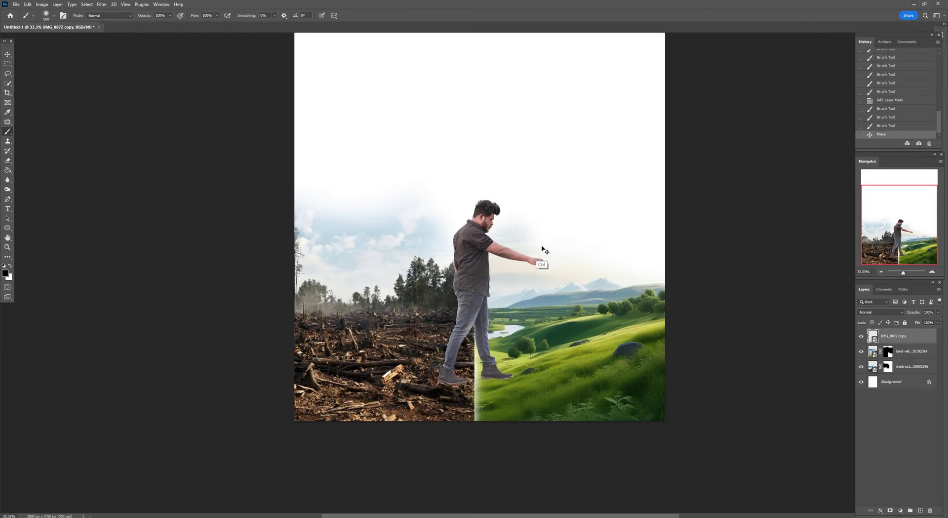
# Scale the man larger and nudge him into place
pyautogui.hotkey('ctrl', 't')
pyautogui.moveTo(568, 160); pyautogui.dragTo(576, 140)
pyautogui.press('Return')
pyautogui.moveTo(477, 263)
pyautogui.mouseDown()
pyautogui.moveTo(484, 259)
pyautogui.moveTo(487, 271)
pyautogui.mouseUp()
# Place the burning war painting, shrunk toward the lower left, below the man layer
pyautogui.hotkey('alt', 'Tab')
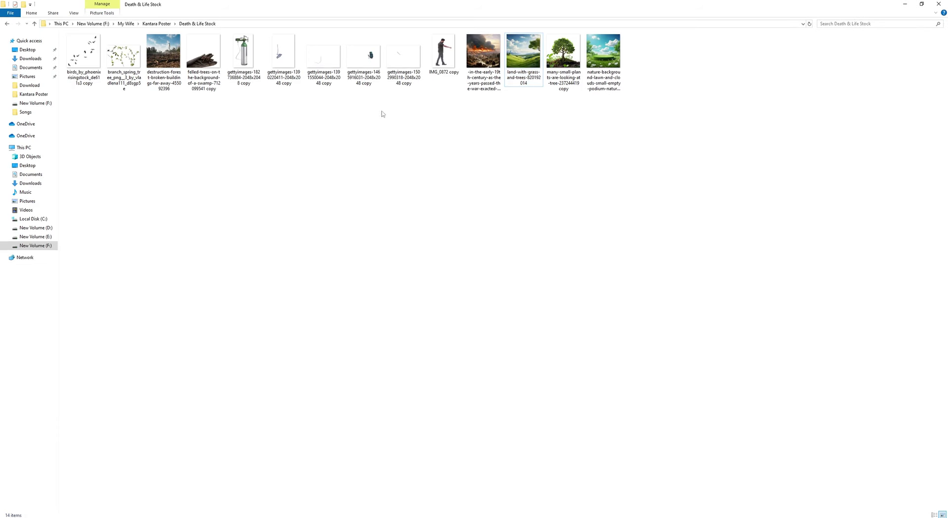
pyautogui.moveTo(483, 51); pyautogui.dragTo(370, 271)
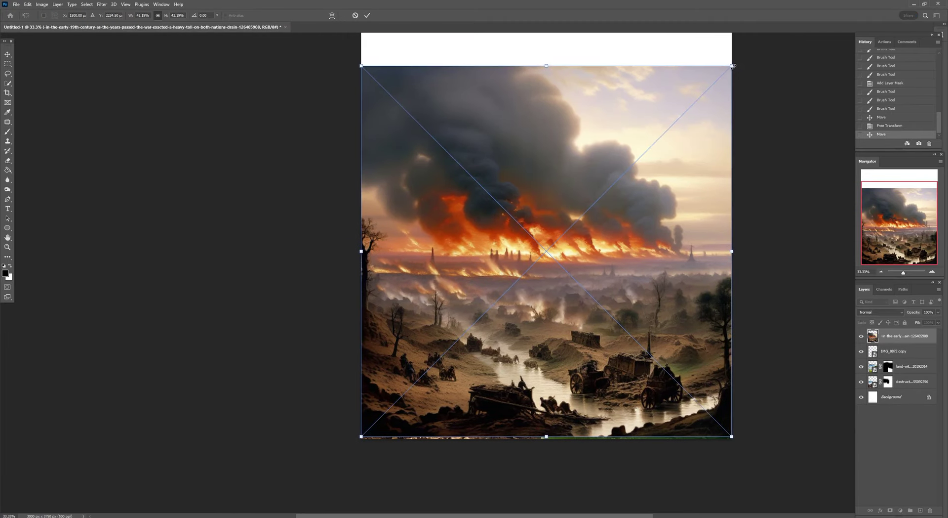
pyautogui.moveTo(732, 65); pyautogui.dragTo(603, 134)
pyautogui.press('Return')
pyautogui.hotkey('ctrl', '[')
pyautogui.press('b')
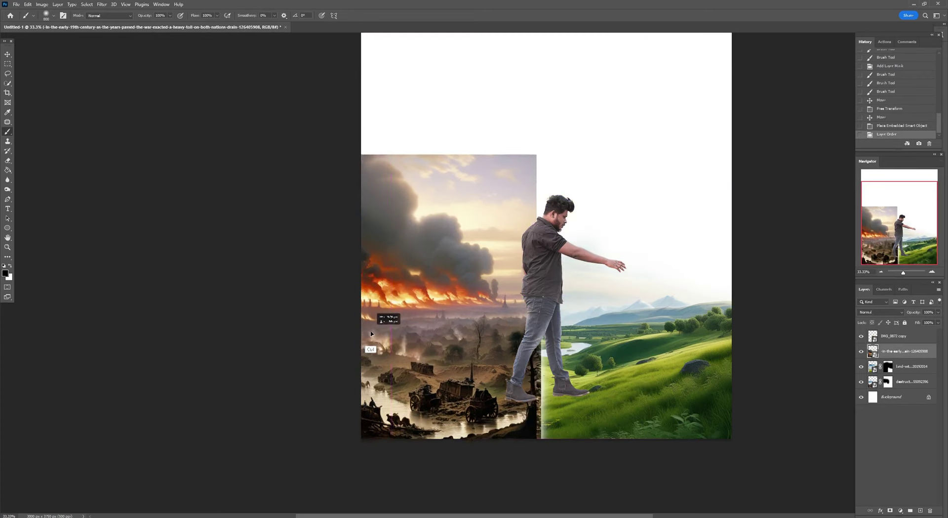
pyautogui.moveTo(371, 334); pyautogui.dragTo(375, 350)
# Enlarge the war image over the left half and give it a layer mask
pyautogui.hotkey('ctrl', 't')
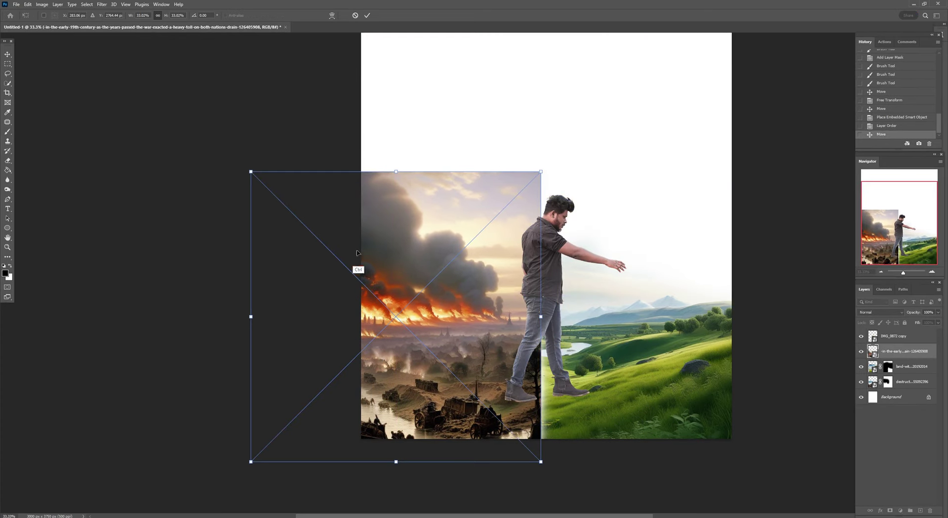
pyautogui.moveTo(251, 172); pyautogui.dragTo(226, 148)
pyautogui.press('Return')
pyautogui.moveTo(483, 317); pyautogui.dragTo(481, 322)
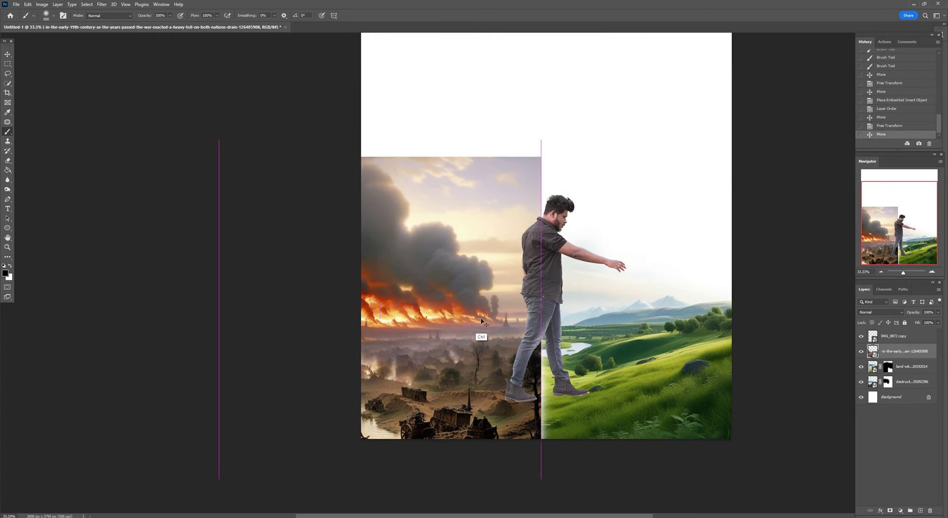
pyautogui.click(890, 509)
pyautogui.hotkey('ctrl', '+')
# Paint the war mask at partial opacity to reveal the debris foreground
pyautogui.scroll(-3, 364, 182)
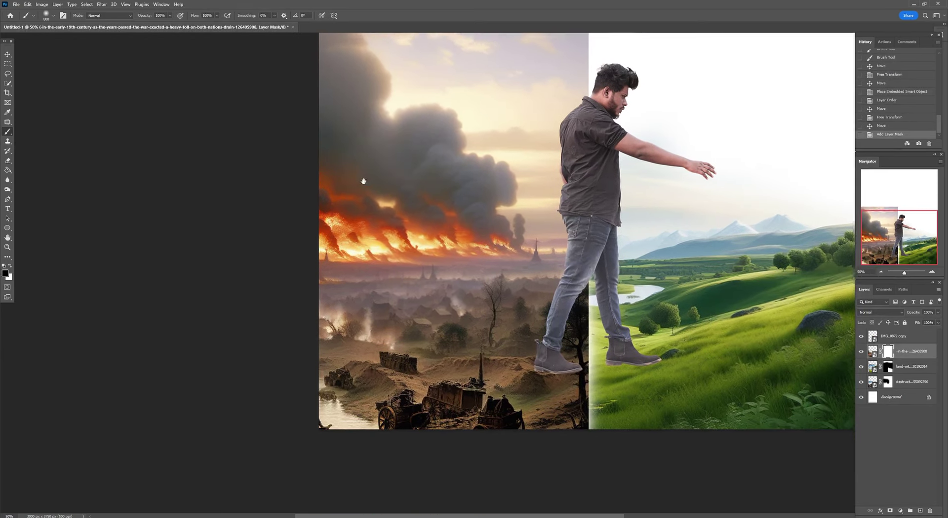
pyautogui.press('5')
pyautogui.press('3')
pyautogui.moveTo(371, 366)
pyautogui.mouseDown()
pyautogui.moveTo(346, 301)
pyautogui.moveTo(504, 276)
pyautogui.mouseUp()
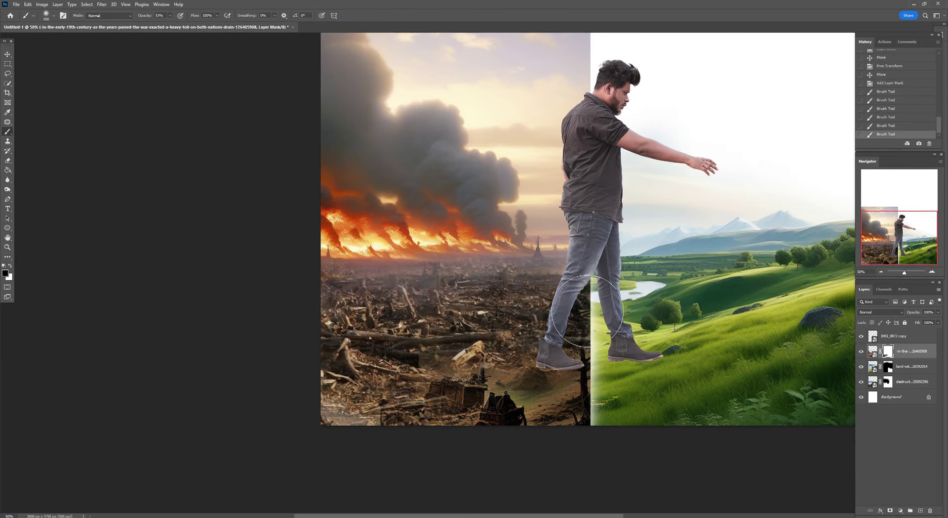
pyautogui.moveTo(444, 256)
pyautogui.mouseDown()
pyautogui.moveTo(568, 356)
pyautogui.moveTo(361, 419)
pyautogui.mouseUp()
# At 20% brush opacity, fade the top of the fire sky into white
pyautogui.press('[')
pyautogui.press('[')
pyautogui.press('[')
pyautogui.scroll(3, 361, 420)
pyautogui.press('2')
pyautogui.press('[')
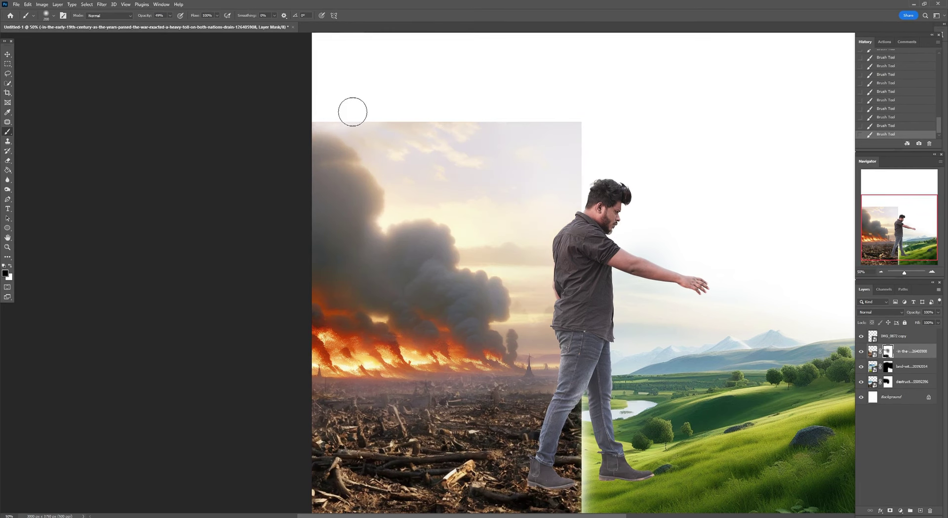
pyautogui.press(']')
pyautogui.press(']')
pyautogui.moveTo(392, 109); pyautogui.dragTo(599, 159)
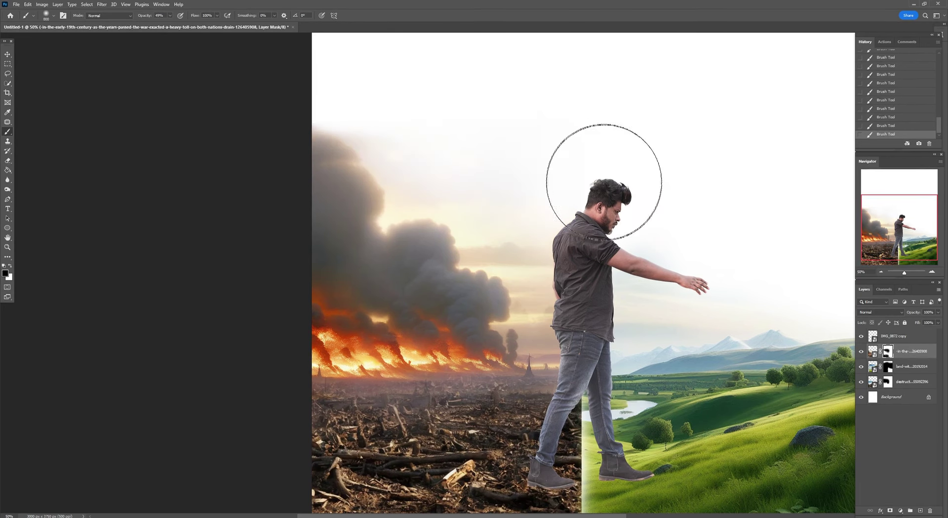
pyautogui.scroll(-2, 604, 181)
pyautogui.press('[')
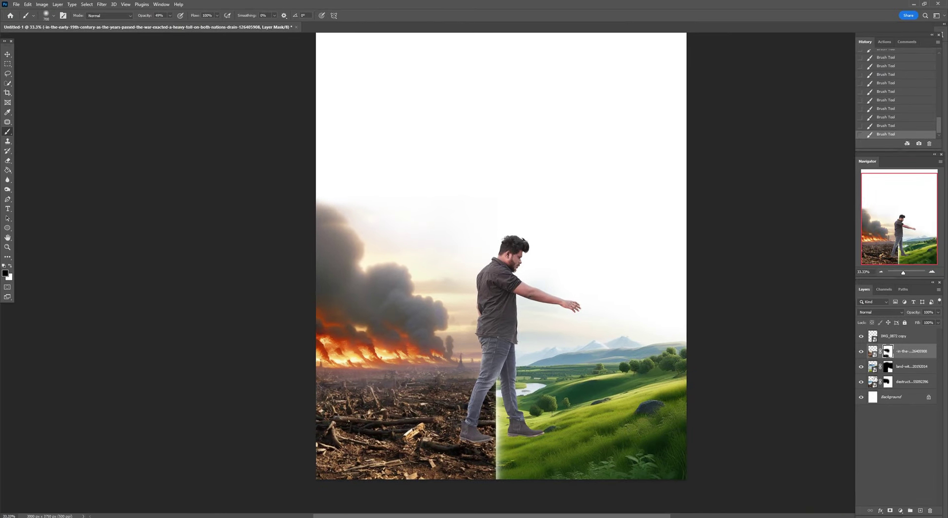
# Open the destruction-forest photo as its own document
pyautogui.click(871, 381)
pyautogui.click(176, 504)
pyautogui.moveTo(483, 55); pyautogui.dragTo(550, 23)
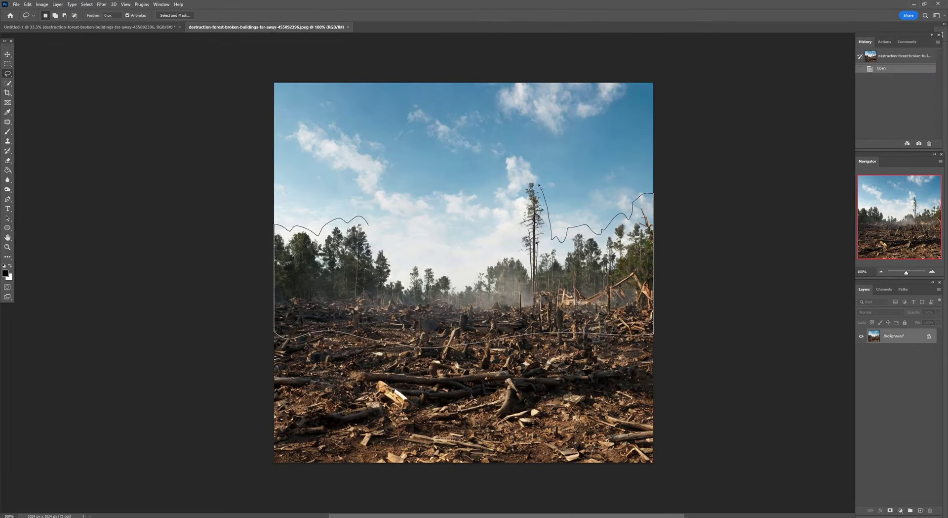
# Remove the treeline from the forest photo by filling it with surrounding sky and ground
pyautogui.moveTo(394, 258); pyautogui.dragTo(395, 259)
pyautogui.rightClick(409, 296)
pyautogui.click(435, 391)
pyautogui.press('Return')
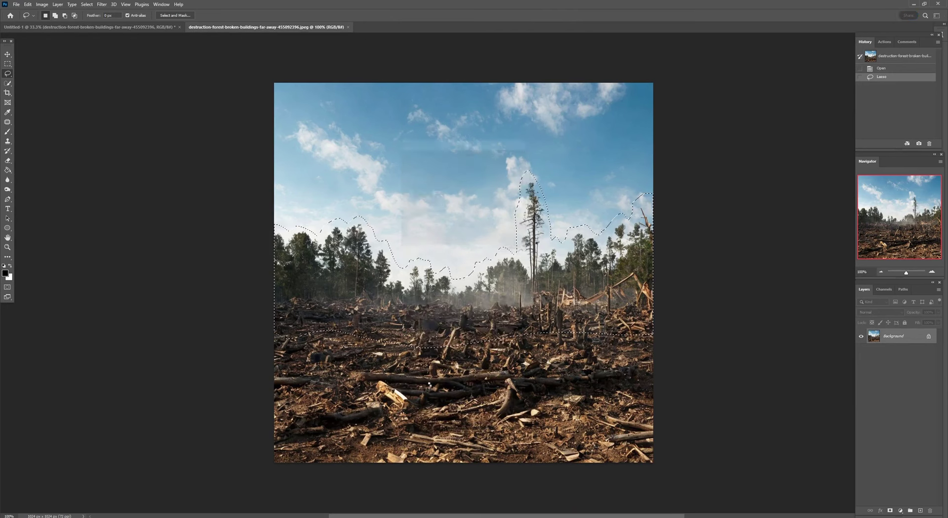
pyautogui.hotkey('ctrl', 'd')
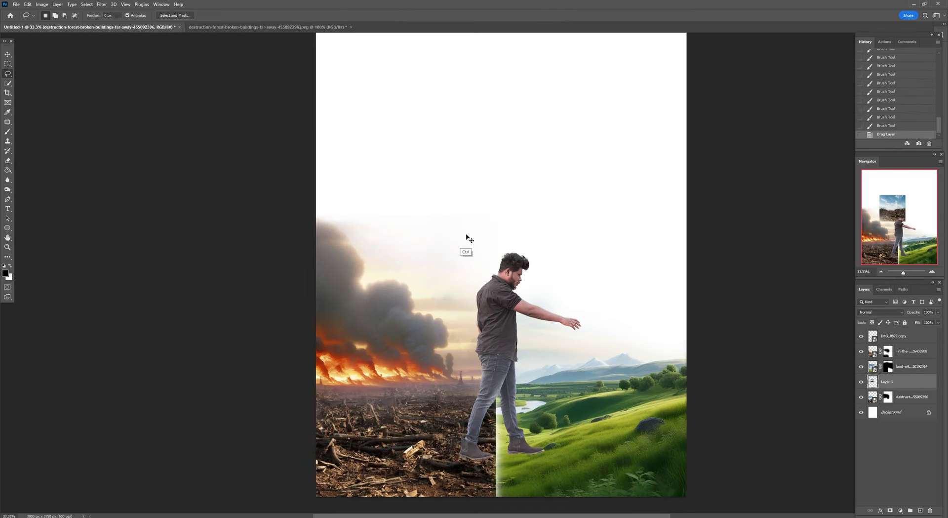
# Bring the forest sky into the poster, sized to cover the canvas top
pyautogui.moveTo(150, 53); pyautogui.dragTo(468, 240)
pyautogui.hotkey('ctrl', 't')
pyautogui.moveTo(513, 187)
pyautogui.mouseDown()
pyautogui.moveTo(632, 155)
pyautogui.moveTo(724, 74)
pyautogui.mouseUp()
pyautogui.moveTo(630, 137); pyautogui.dragTo(607, 206)
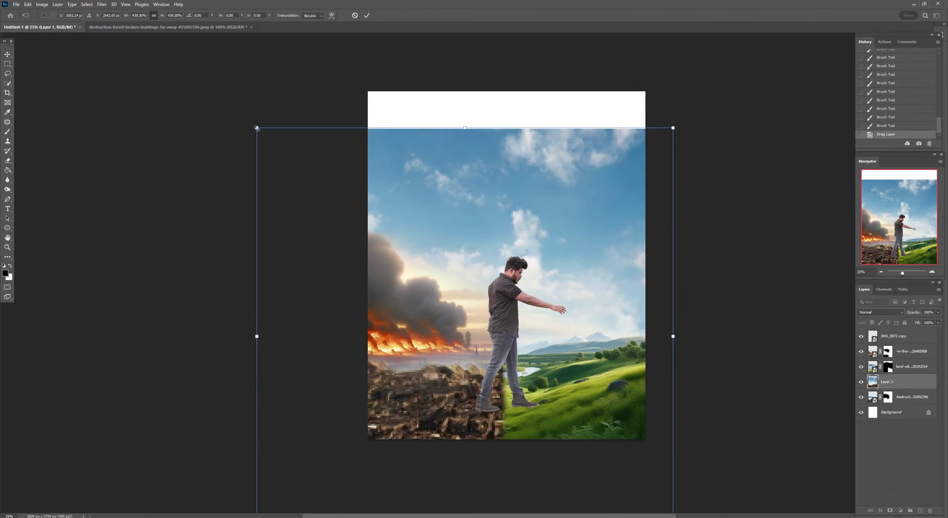
pyautogui.moveTo(256, 128); pyautogui.dragTo(212, 84)
pyautogui.press('Return')
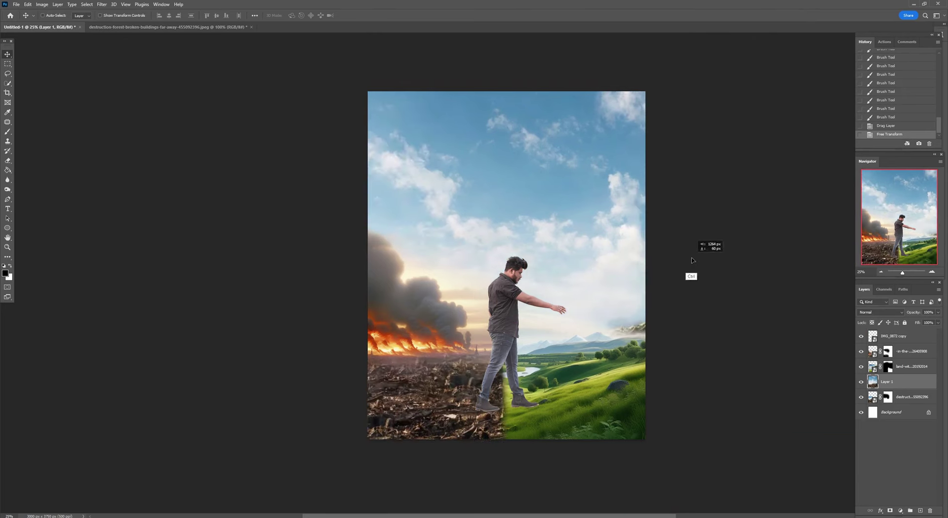
pyautogui.moveTo(692, 261); pyautogui.dragTo(677, 243)
# Flip the sky horizontally, shift it left and stretch it over the white strip
pyautogui.hotkey('ctrl', 't')
pyautogui.rightClick(549, 246)
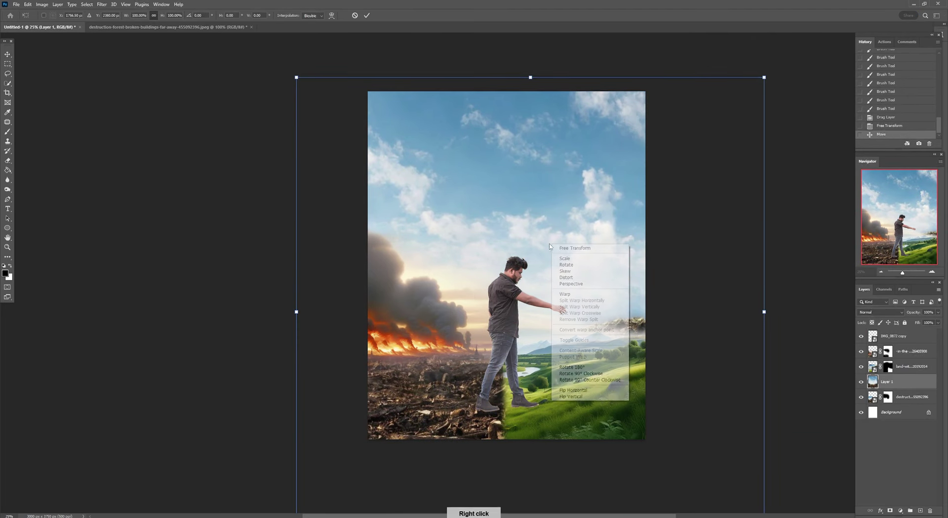
pyautogui.click(573, 390)
pyautogui.moveTo(616, 285)
pyautogui.mouseDown()
pyautogui.moveTo(561, 292)
pyautogui.moveTo(565, 314)
pyautogui.mouseUp()
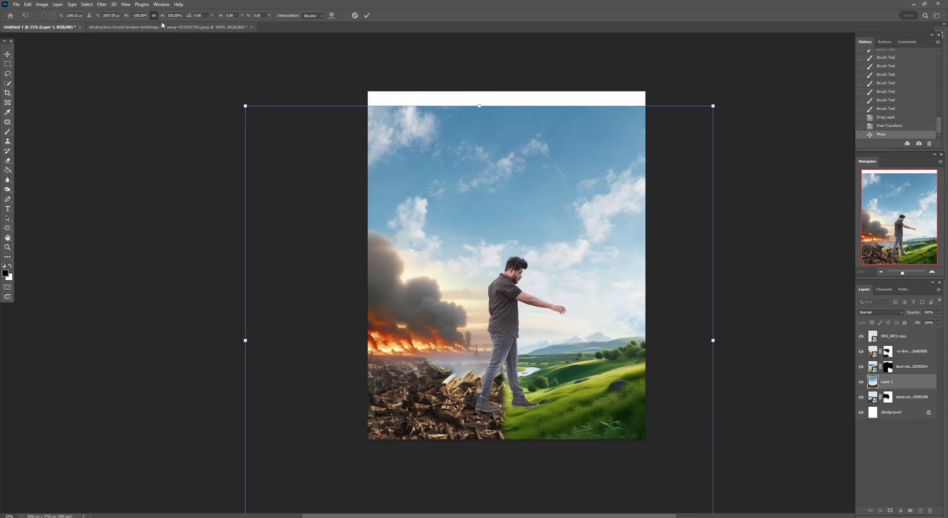
pyautogui.moveTo(480, 106); pyautogui.dragTo(478, 90)
pyautogui.press('Return')
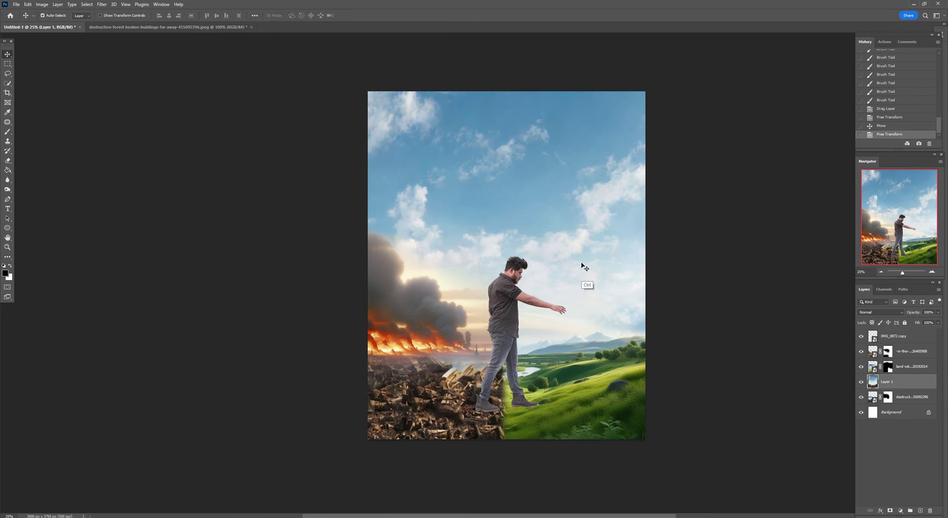
pyautogui.hotkey('ctrl', '-')
pyautogui.hotkey('ctrl', '0')
pyautogui.hotkey('ctrl', ',')
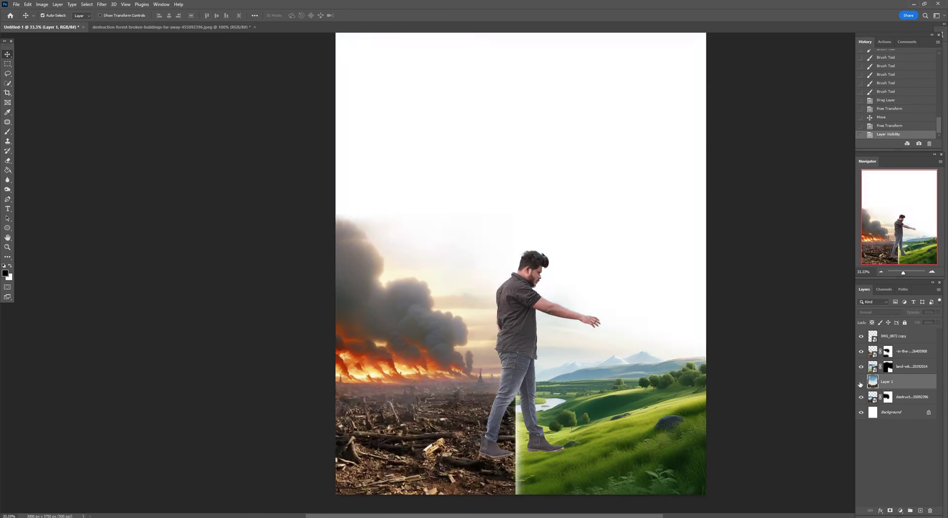
pyautogui.hotkey('ctrl', ',')
# Mask the sky off the lower-left debris and boots, then add a Color-blend layer
pyautogui.scroll(-2, 444, 296)
pyautogui.press('[')
pyautogui.press('[')
pyautogui.press('[')
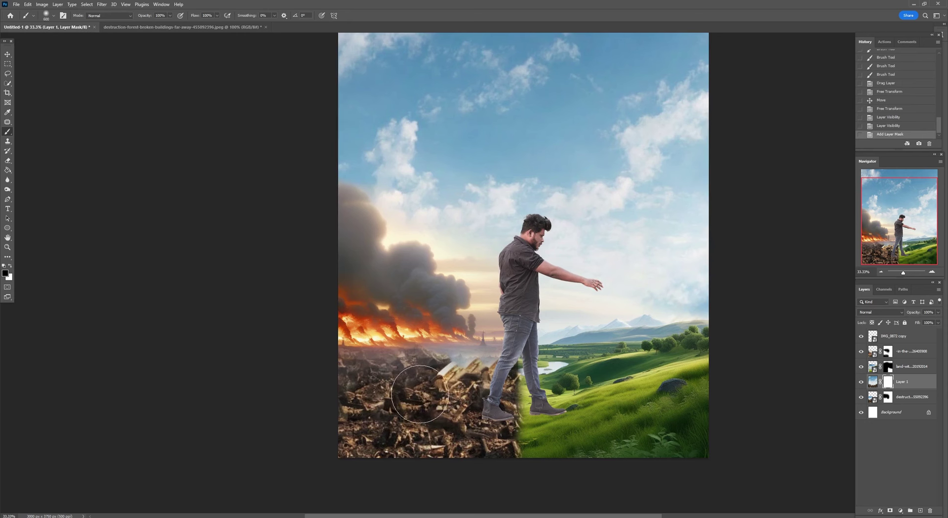
pyautogui.moveTo(345, 346); pyautogui.dragTo(482, 340)
pyautogui.moveTo(350, 326); pyautogui.dragTo(507, 383)
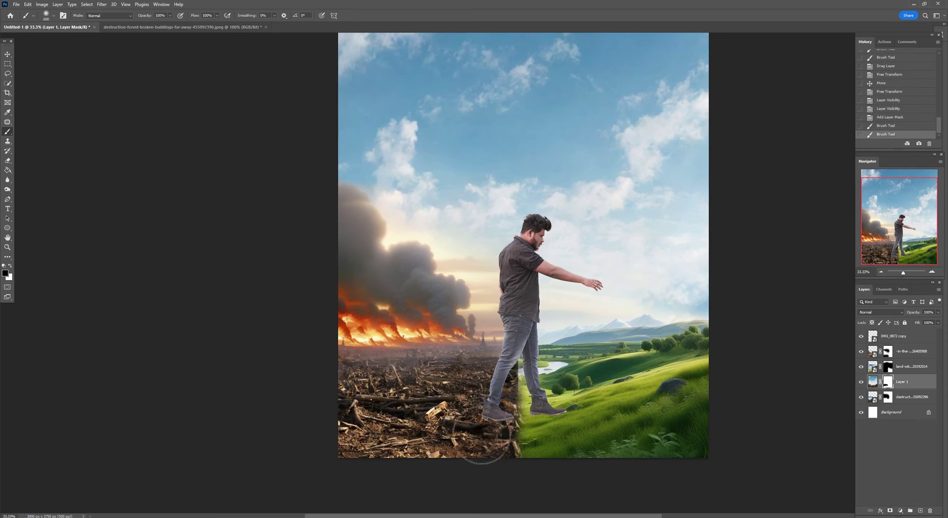
pyautogui.moveTo(355, 475); pyautogui.dragTo(366, 473)
pyautogui.scroll(1, 753, 362)
pyautogui.hscroll(2, 753, 362)
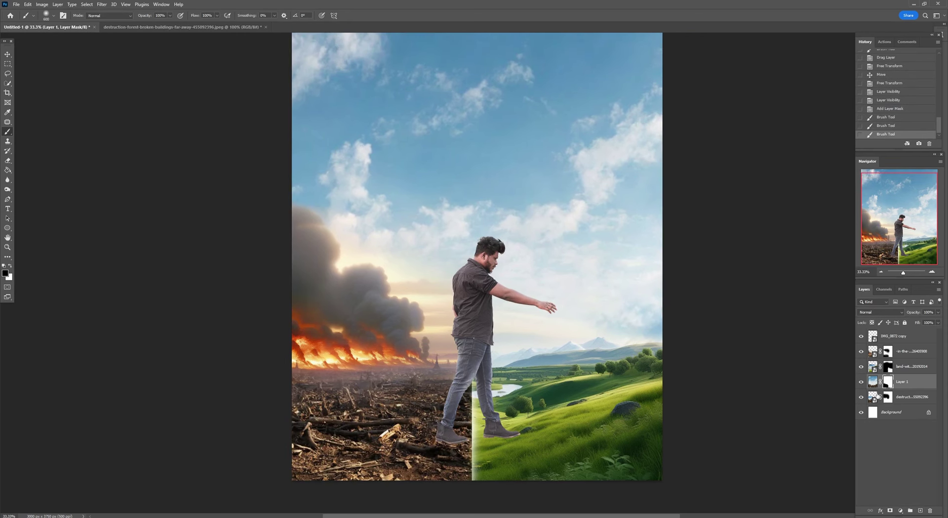
pyautogui.click(921, 511)
pyautogui.click(880, 312)
# Sample a warm tone from the image and paint it softly over the upper-left sky
pyautogui.click(884, 483)
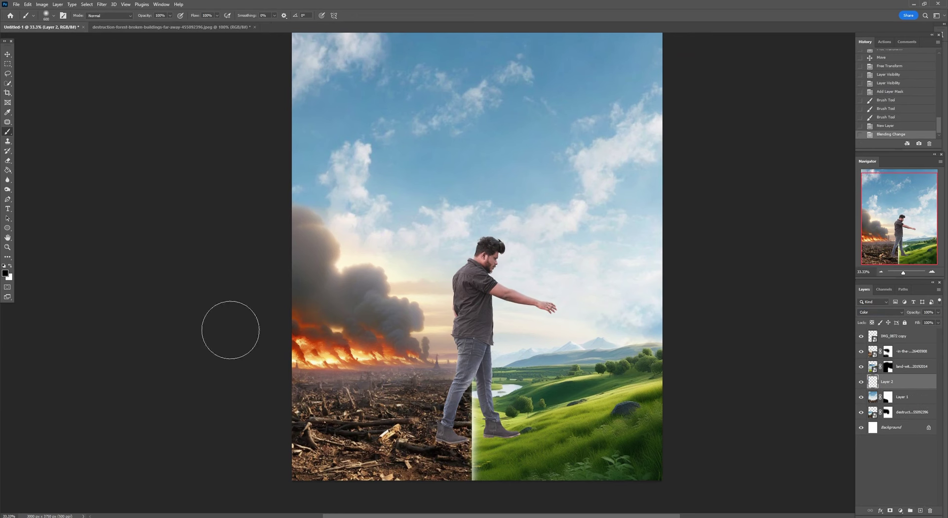
pyautogui.click(5, 272)
pyautogui.click(339, 258)
pyautogui.press('Return')
pyautogui.press('b')
pyautogui.scroll(3, 489, 311)
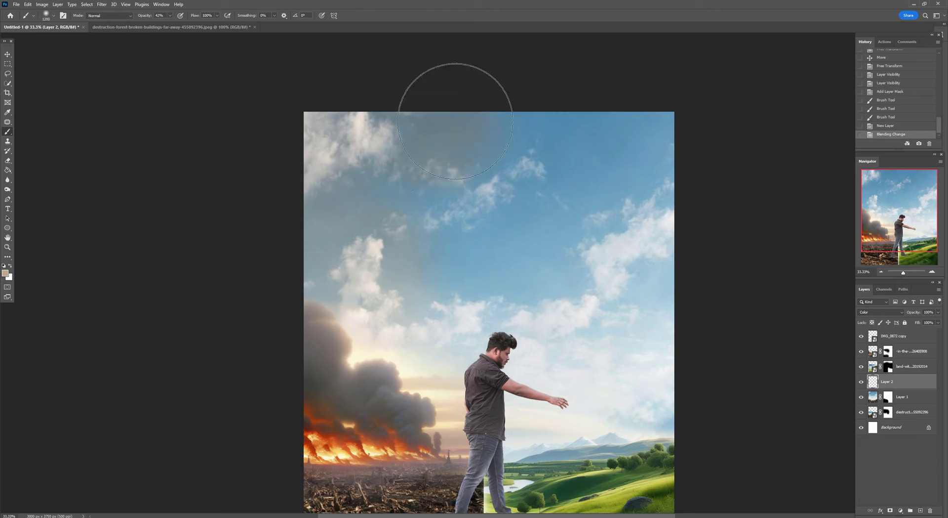
pyautogui.moveTo(451, 336)
pyautogui.mouseDown()
pyautogui.moveTo(360, 239)
pyautogui.moveTo(328, 298)
pyautogui.mouseUp()
pyautogui.press(']')
pyautogui.press(']')
pyautogui.press(']')
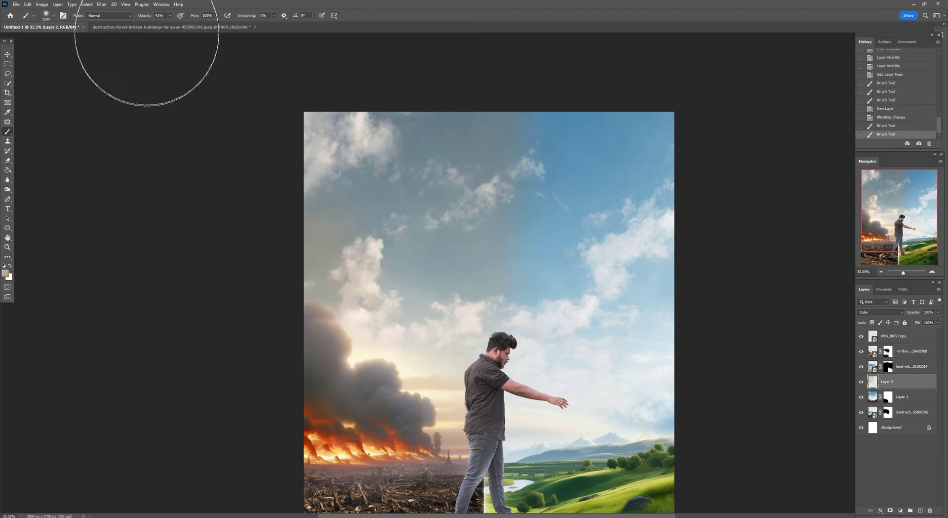
pyautogui.press(']')
pyautogui.press(']')
pyautogui.press(']')
pyautogui.moveTo(349, 159)
pyautogui.mouseDown()
pyautogui.moveTo(444, 127)
pyautogui.moveTo(371, 318)
pyautogui.moveTo(271, 182)
pyautogui.mouseUp()
pyautogui.hotkey('ctrl', '-')
pyautogui.hotkey('ctrl', '+')
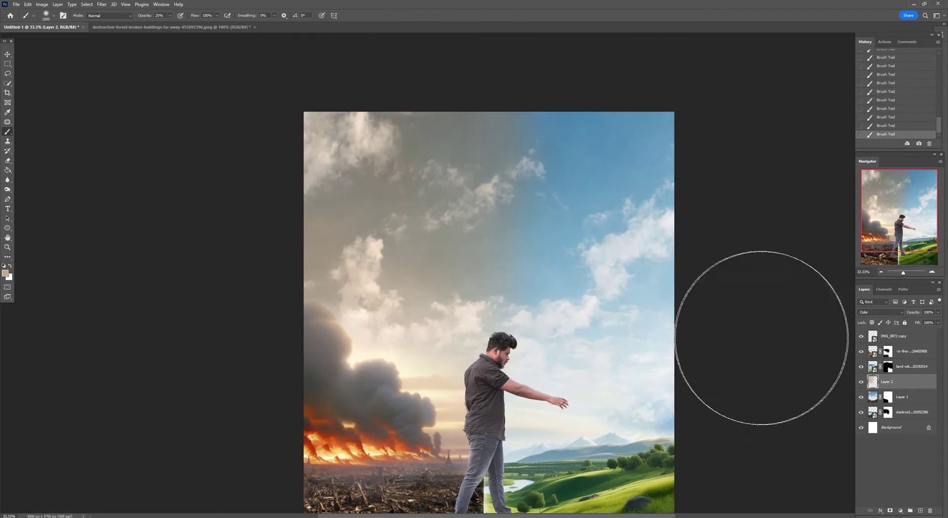
# Mask the warm tint layer and brush the tint off the right-side sky
pyautogui.click(890, 509)
pyautogui.hotkey('ctrl', '+')
pyautogui.press('[')
pyautogui.press('[')
pyautogui.press('[')
pyautogui.moveTo(540, 325)
pyautogui.mouseDown()
pyautogui.moveTo(542, 163)
pyautogui.moveTo(528, 180)
pyautogui.mouseUp()
pyautogui.hotkey('ctrl', '-')
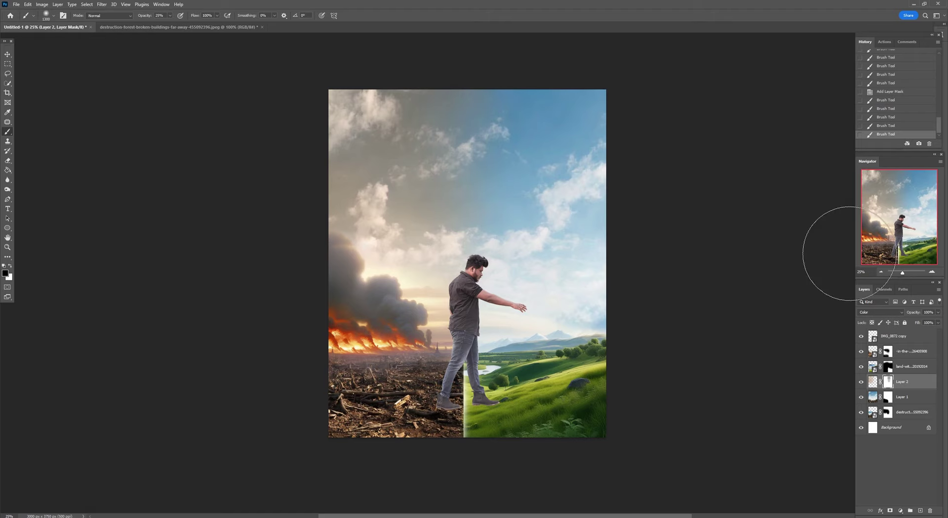
pyautogui.hotkey('ctrl', '+')
# Paint black on the green hills layer mask along the seam around the boots
pyautogui.hotkey('ctrl', '+')
pyautogui.hotkey('ctrl', '+')
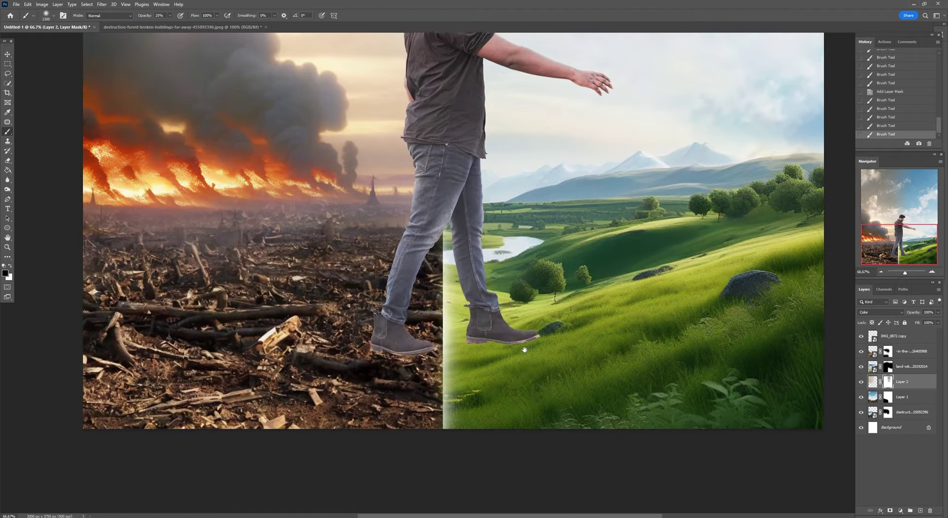
pyautogui.click(864, 368)
pyautogui.click(888, 366)
pyautogui.hotkey('ctrl', '+')
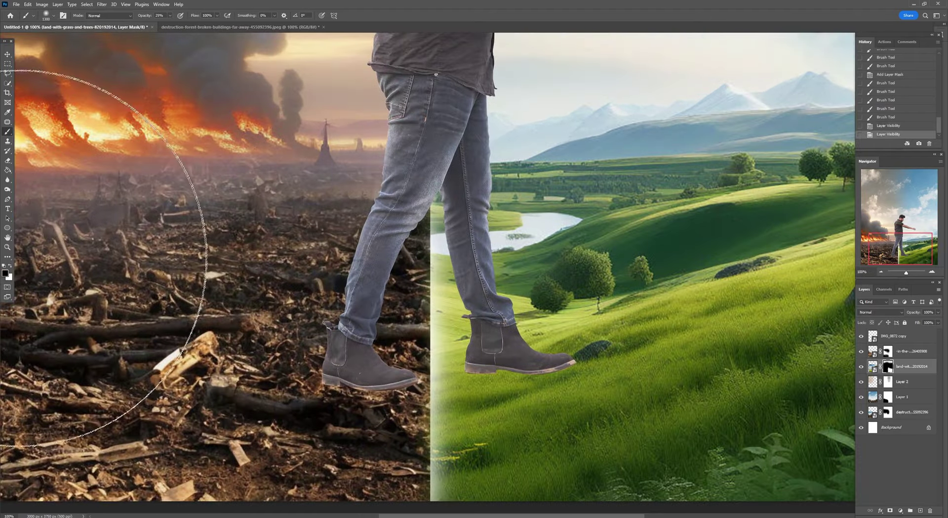
pyautogui.press('d')
pyautogui.press('0')
pyautogui.press('[')
pyautogui.press('[')
pyautogui.press('[')
pyautogui.click(435, 332)
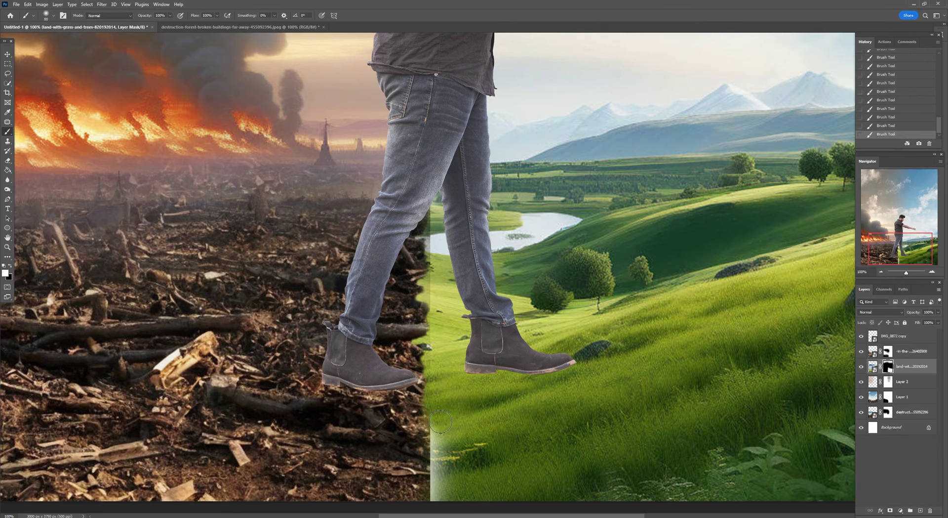
pyautogui.moveTo(440, 421); pyautogui.dragTo(440, 494)
pyautogui.scroll(-3, 423, 395)
pyautogui.scroll(5, 445, 287)
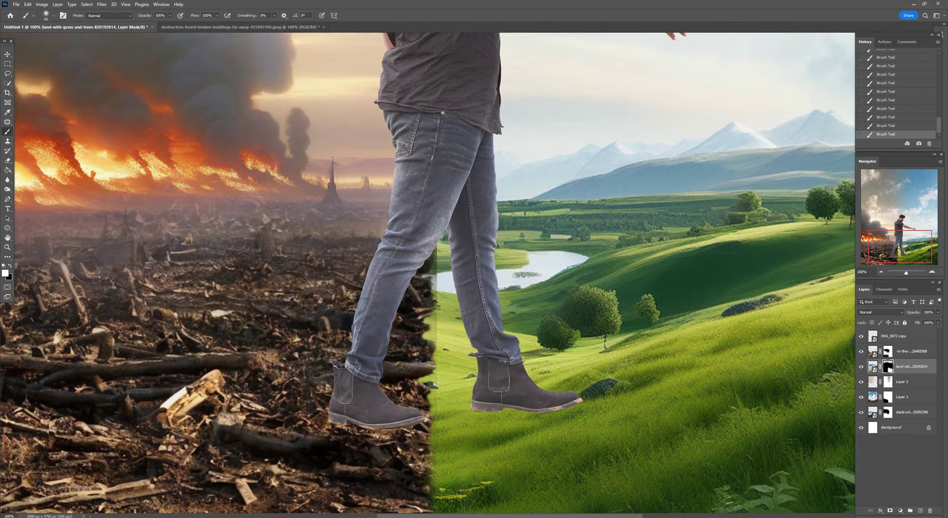
# Touch up the fire layer's mask, then place the grassy podium nature image into the poster
pyautogui.click(861, 350)
pyautogui.click(861, 351)
pyautogui.click(888, 351)
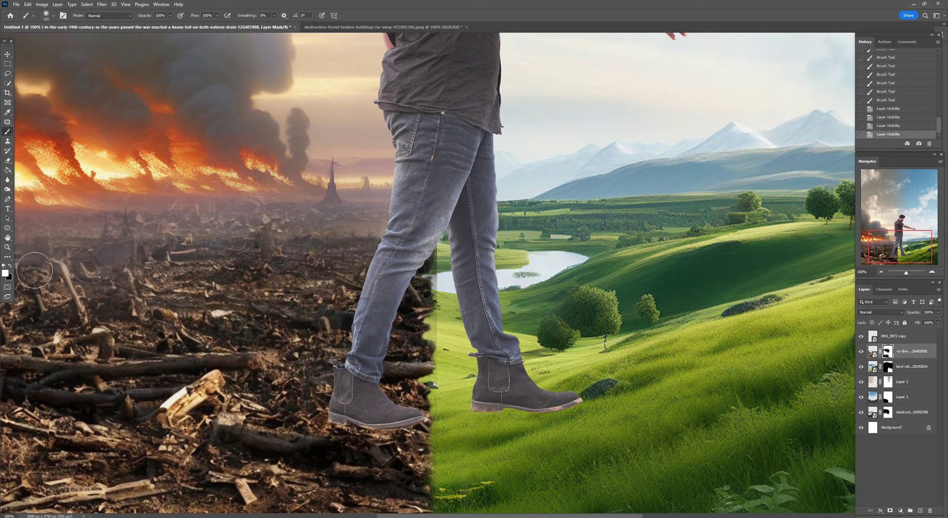
pyautogui.click(449, 255)
pyautogui.keyDown('alt'); pyautogui.scroll(-2, 459, 276); pyautogui.keyUp('alt')
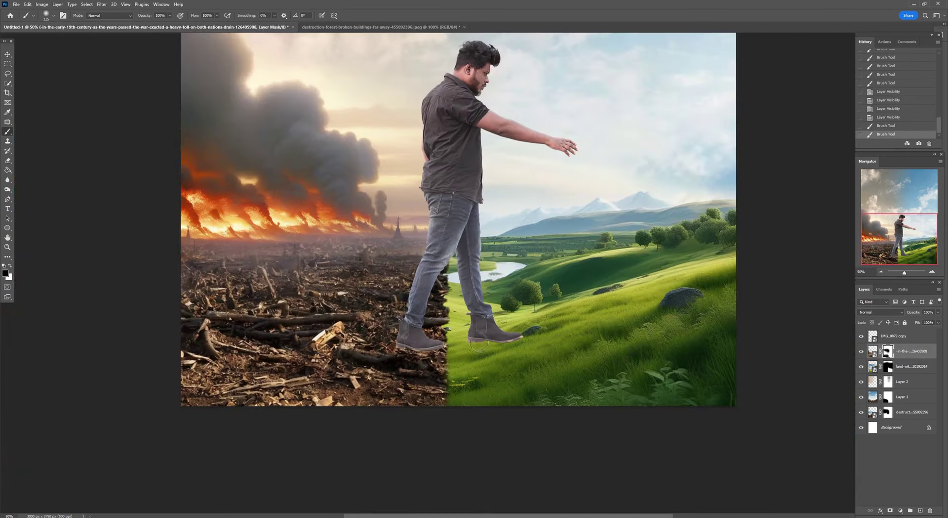
pyautogui.keyDown('alt'); pyautogui.scroll(1, 482, 346); pyautogui.keyUp('alt')
pyautogui.hotkey('alt', 'Tab')
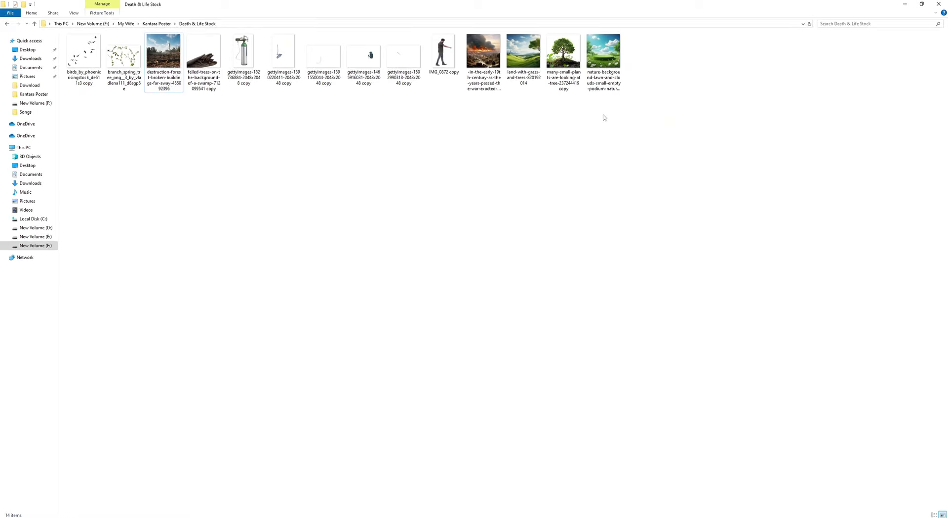
pyautogui.moveTo(603, 54); pyautogui.dragTo(552, 341)
# Shrink, slightly tilt and position the grassy nature image over the poster's lower right, then apply it
pyautogui.hotkey('ctrl', '-')
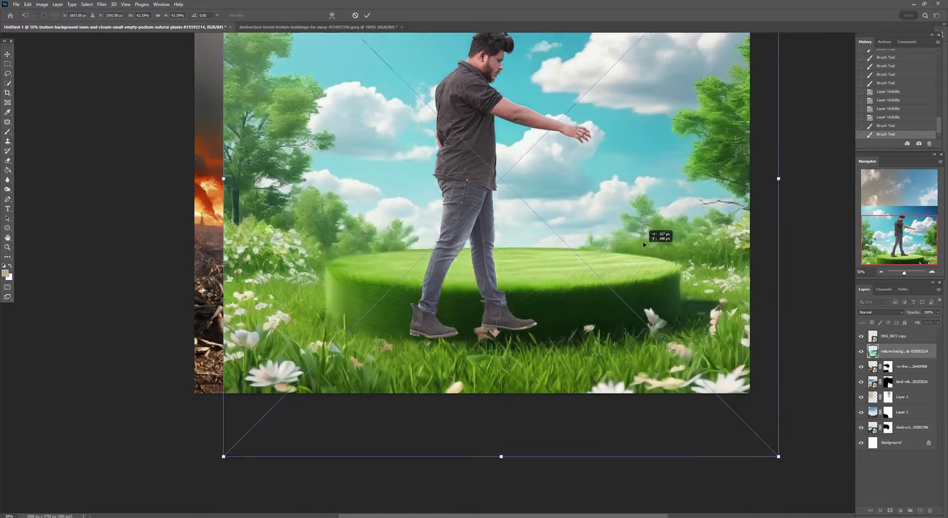
pyautogui.moveTo(682, 509); pyautogui.dragTo(715, 335)
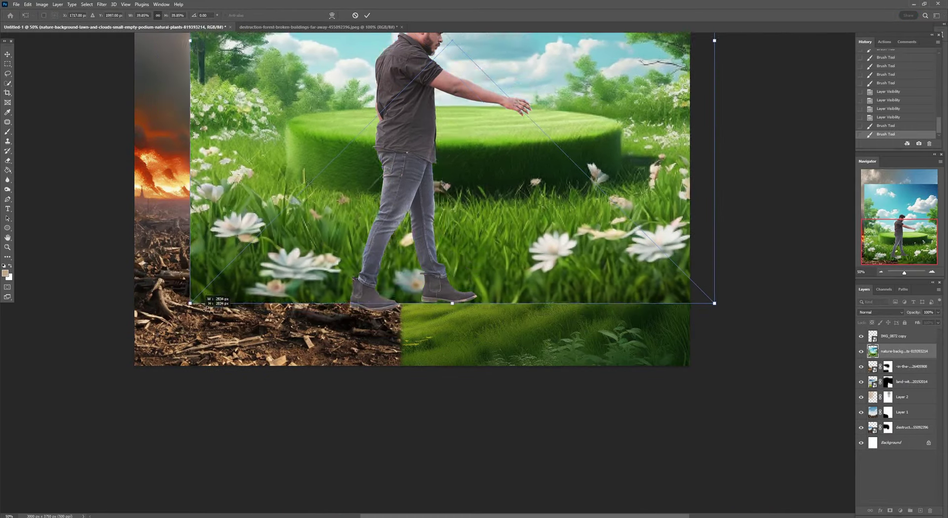
pyautogui.moveTo(159, 56); pyautogui.dragTo(321, 168)
pyautogui.moveTo(506, 226)
pyautogui.mouseDown()
pyautogui.moveTo(540, 302)
pyautogui.moveTo(533, 292)
pyautogui.mouseUp()
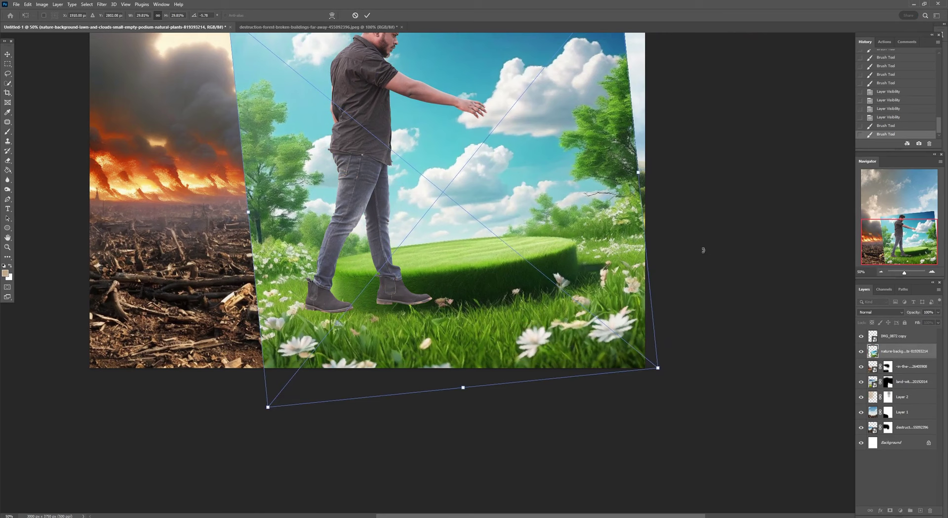
pyautogui.moveTo(680, 311); pyautogui.dragTo(620, 302)
pyautogui.press('Return')
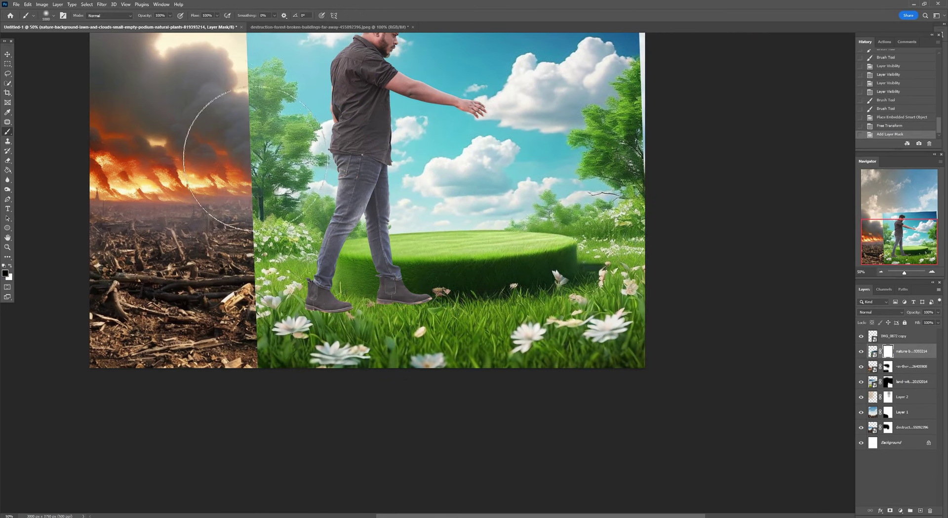
# Mask the nature layer to reveal the left smoke and fire, the right valley, and hide its sky
pyautogui.moveTo(254, 158); pyautogui.dragTo(306, 218)
pyautogui.press('[')
pyautogui.press('[')
pyautogui.press('[')
pyautogui.moveTo(375, 207); pyautogui.dragTo(634, 128)
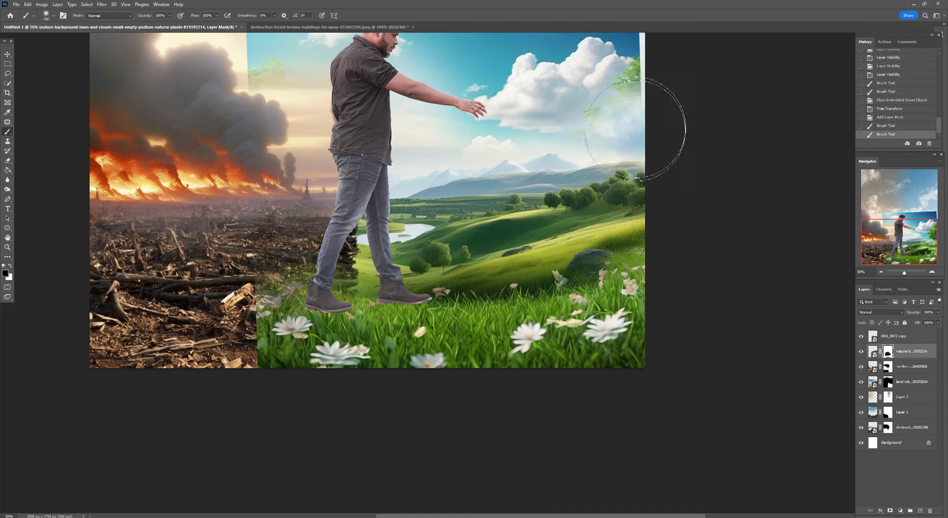
pyautogui.press(']')
pyautogui.press(']')
pyautogui.press(']')
pyautogui.moveTo(561, 184)
pyautogui.mouseDown()
pyautogui.moveTo(529, 217)
pyautogui.moveTo(423, 116)
pyautogui.moveTo(365, 255)
pyautogui.mouseUp()
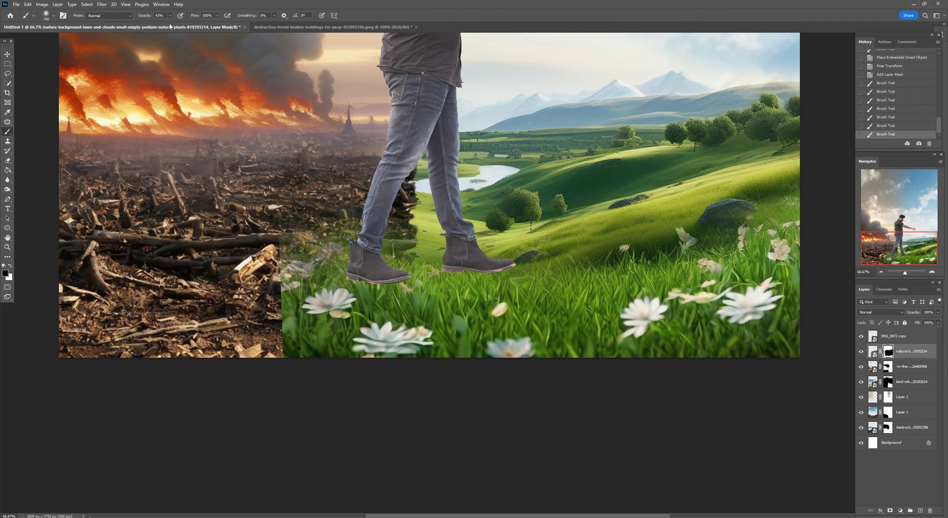
# Mask out the flowers near the rock and the grass left of the boots to show burnt ground
pyautogui.press('[')
pyautogui.press('[')
pyautogui.moveTo(592, 253)
pyautogui.mouseDown()
pyautogui.moveTo(699, 211)
pyautogui.moveTo(734, 222)
pyautogui.mouseUp()
pyautogui.press('0')
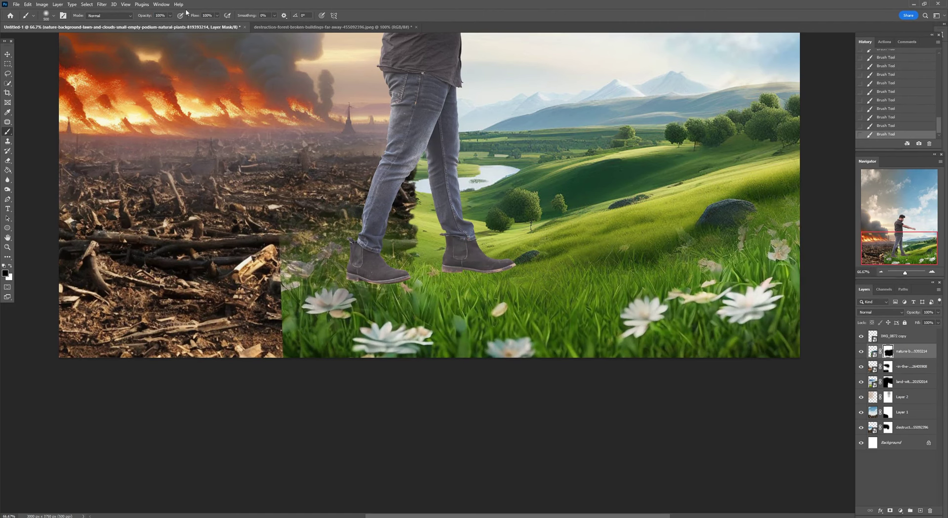
pyautogui.press('[')
pyautogui.press('[')
pyautogui.press('[')
pyautogui.moveTo(346, 276); pyautogui.dragTo(401, 315)
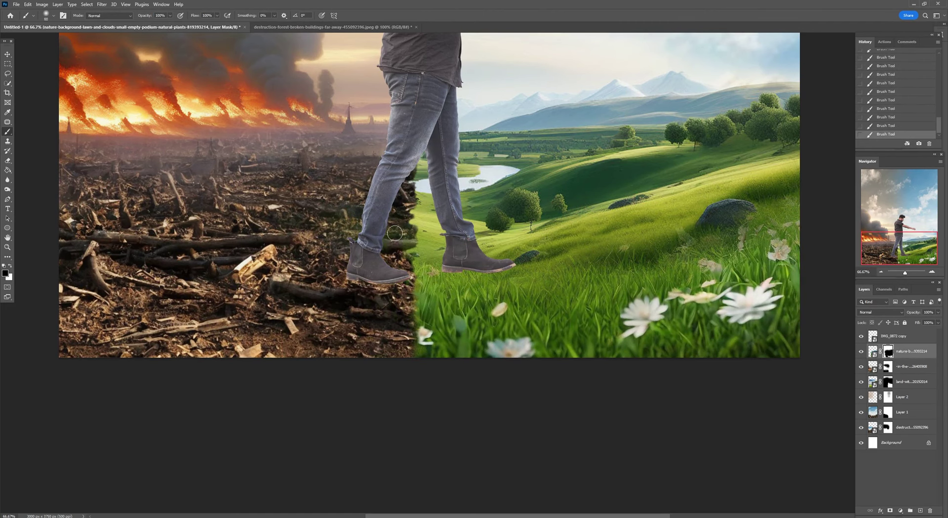
pyautogui.scroll(-2, 305, 224)
pyautogui.scroll(-1, 346, 233)
pyautogui.scroll(1, 420, 247)
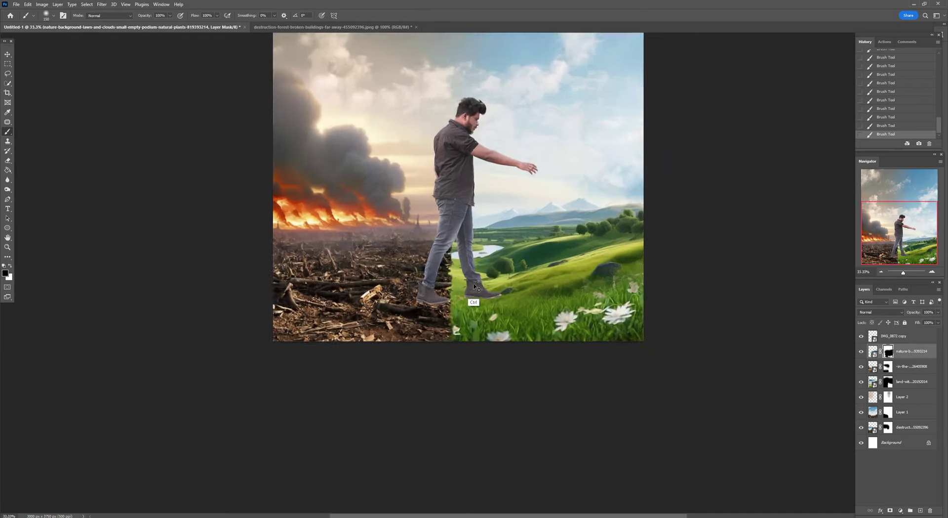
pyautogui.scroll(1, 470, 261)
# Add a new empty layer above the nature image and choose a light peach foreground colour
pyautogui.moveTo(469, 262); pyautogui.dragTo(468, 262)
pyautogui.click(920, 509)
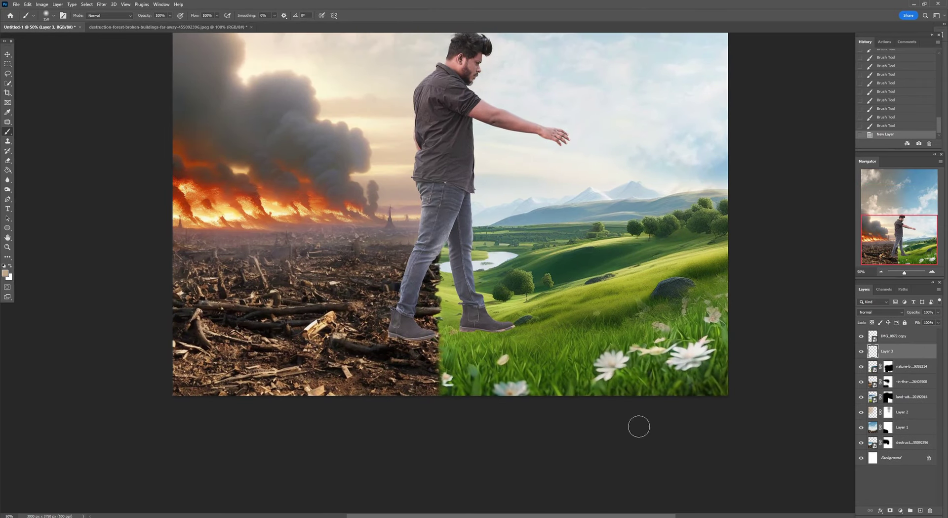
pyautogui.click(5, 273)
pyautogui.click(620, 371)
pyautogui.click(780, 353)
# Brush a light peach haze around the man's legs, upper body and the smoke
pyautogui.moveTo(439, 212); pyautogui.dragTo(461, 263)
pyautogui.moveTo(356, 257); pyautogui.dragTo(424, 341)
pyautogui.moveTo(395, 296); pyautogui.dragTo(456, 305)
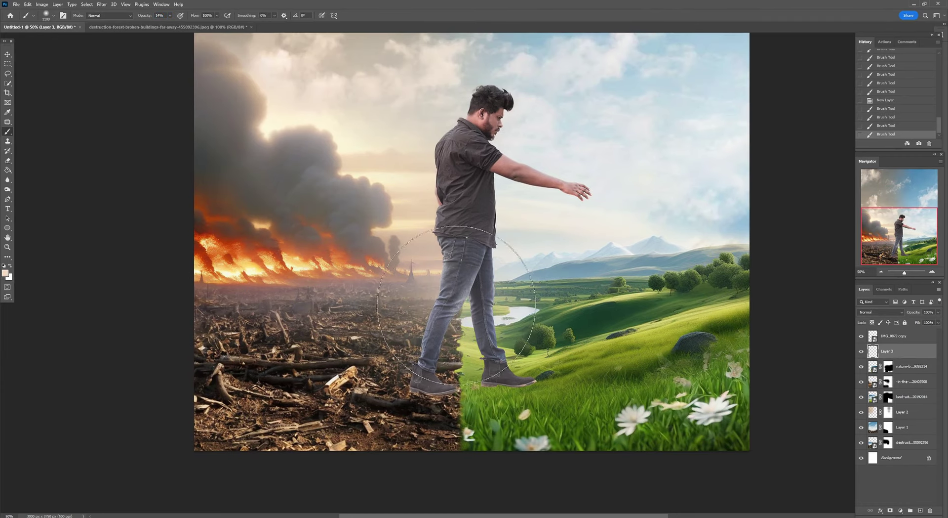
pyautogui.moveTo(315, 212); pyautogui.dragTo(212, 212)
pyautogui.moveTo(376, 197); pyautogui.dragTo(479, 231)
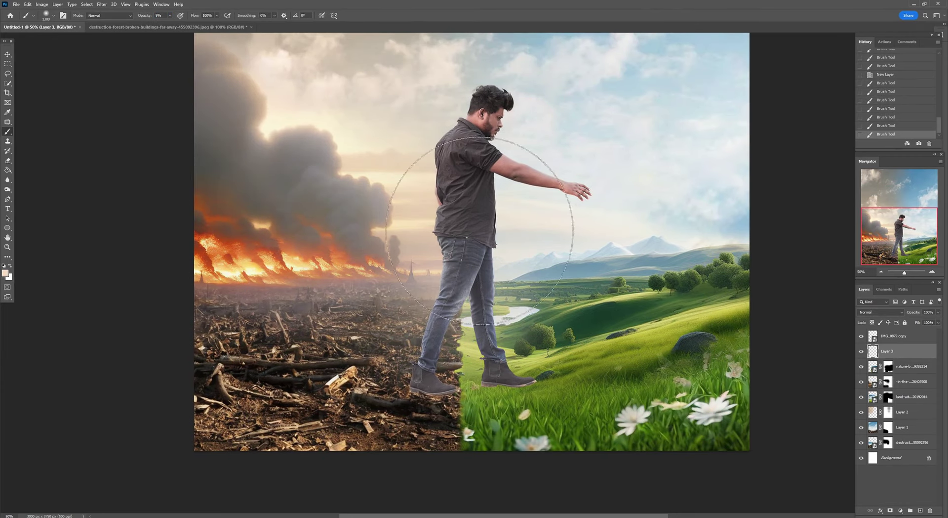
pyautogui.scroll(-3, 544, 227)
pyautogui.scroll(3, 497, 260)
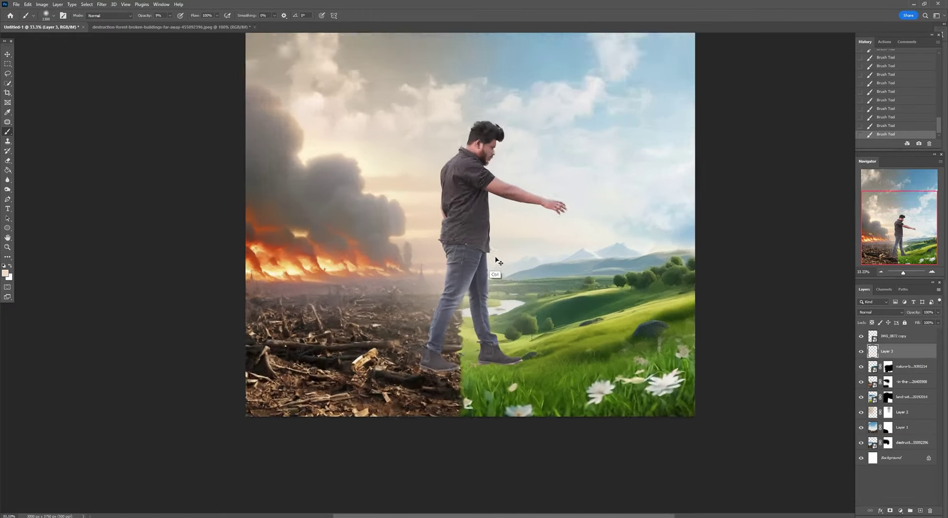
pyautogui.click(445, 173)
# Scale the IMG_0872 copy man proportionally and move him into place
pyautogui.hotkey('ctrl', 't')
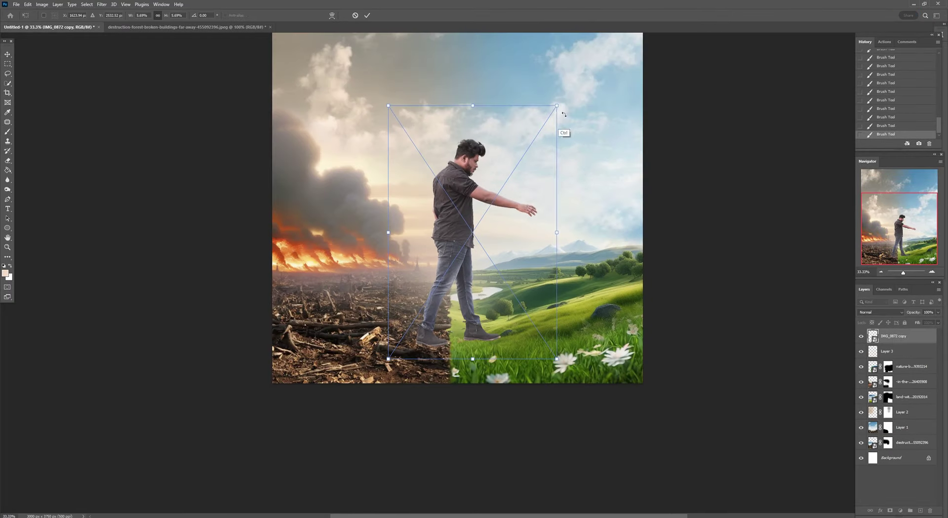
pyautogui.hotkey('ctrl', '-')
pyautogui.moveTo(561, 117); pyautogui.dragTo(548, 119)
pyautogui.press('Return')
pyautogui.moveTo(469, 237); pyautogui.dragTo(463, 241)
pyautogui.hotkey('ctrl', '+')
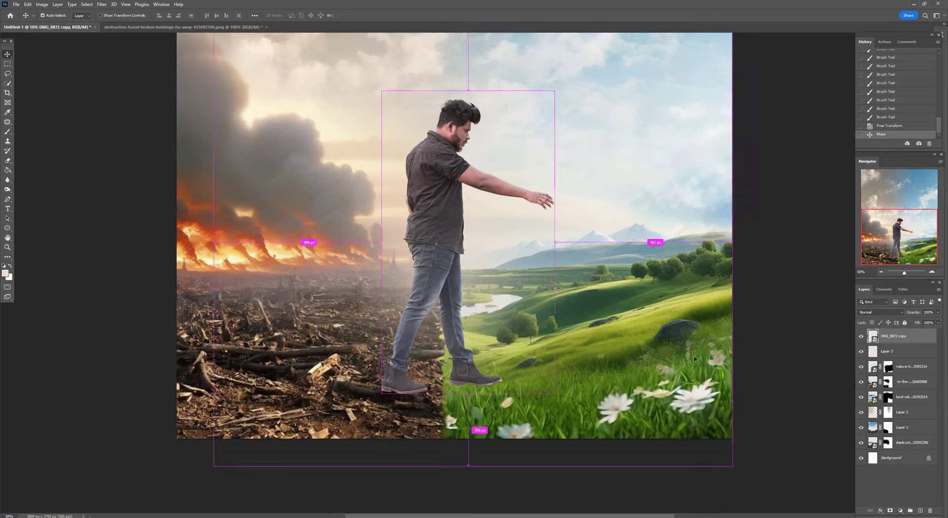
# Add a Soft Light layer, load the man's outline as a selection, and set a black brush at 24%
pyautogui.hotkey('ctrl', 'shift', 'alt', 'n')
pyautogui.keyDown('ctrl'); pyautogui.click(873, 351); pyautogui.keyUp('ctrl')
pyautogui.click(881, 311)
pyautogui.click(881, 390)
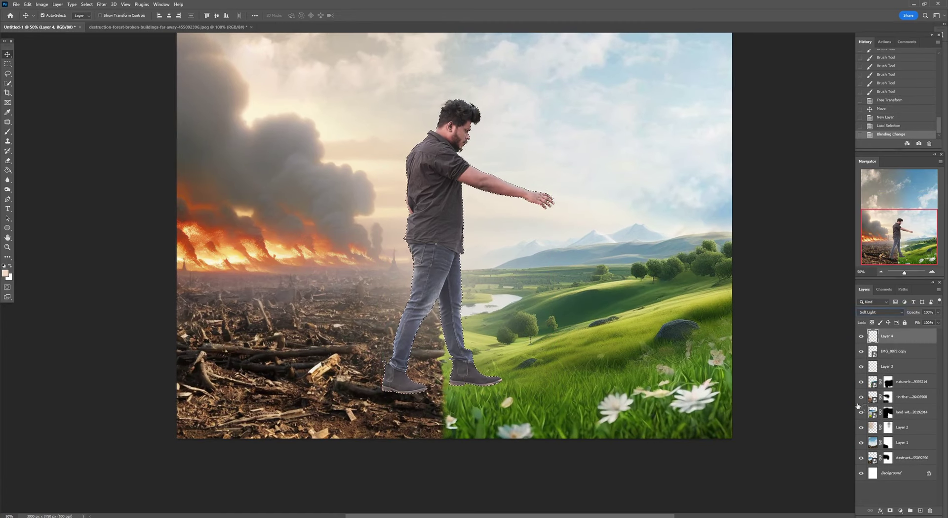
pyautogui.press('b')
pyautogui.press('d')
pyautogui.hotkey('ctrl', '+')
pyautogui.press('[')
pyautogui.press('[')
pyautogui.press('[')
pyautogui.press('2')
pyautogui.press('4')
# Paint black shading over the man's legs, feet, shirt and arm
pyautogui.moveTo(296, 296); pyautogui.dragTo(310, 255)
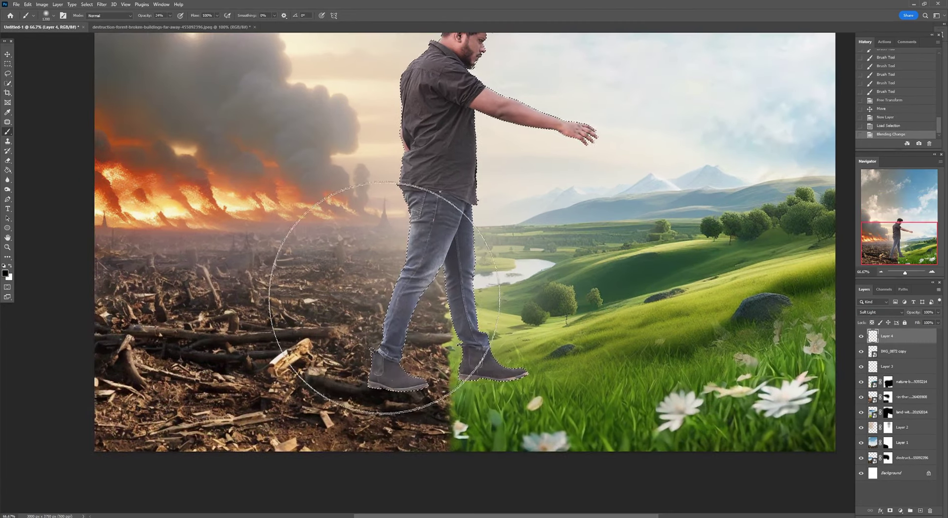
pyautogui.moveTo(346, 420); pyautogui.dragTo(445, 429)
pyautogui.moveTo(365, 346)
pyautogui.mouseDown()
pyautogui.moveTo(401, 340)
pyautogui.moveTo(434, 222)
pyautogui.mouseUp()
pyautogui.moveTo(420, 376); pyautogui.dragTo(518, 371)
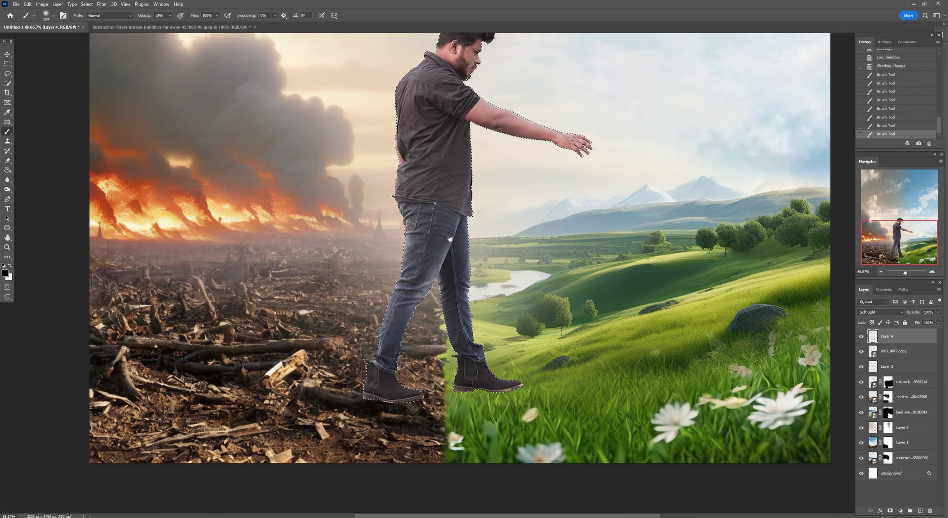
pyautogui.scroll(5, 445, 247)
pyautogui.press('[')
pyautogui.moveTo(429, 168); pyautogui.dragTo(434, 296)
pyautogui.moveTo(479, 217)
pyautogui.mouseDown()
pyautogui.moveTo(538, 266)
pyautogui.moveTo(588, 247)
pyautogui.mouseUp()
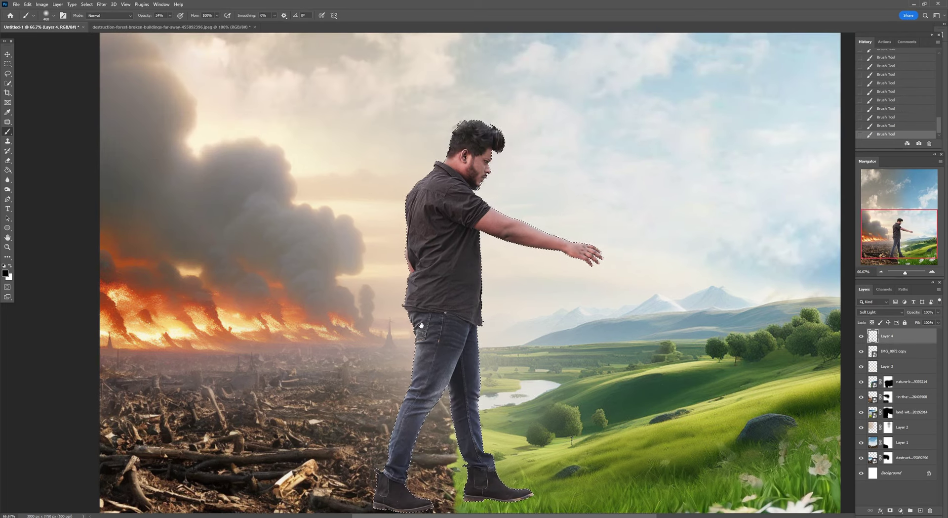
pyautogui.press(']')
pyautogui.scroll(-8, 296, 197)
# Clear the selection and add the man's layer to the selected layers
pyautogui.press('l')
pyautogui.hotkey('ctrl', 'd')
pyautogui.keyDown('ctrl'); pyautogui.click(890, 352); pyautogui.keyUp('ctrl')
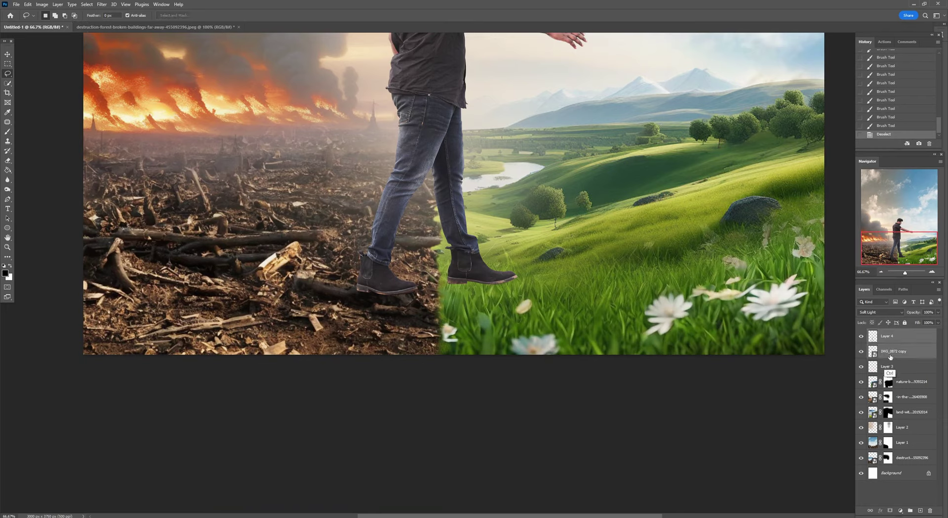
pyautogui.hotkey('ctrl', '+')
# Add an Overlay layer and paint a small highlight on the man's head
pyautogui.click(920, 509)
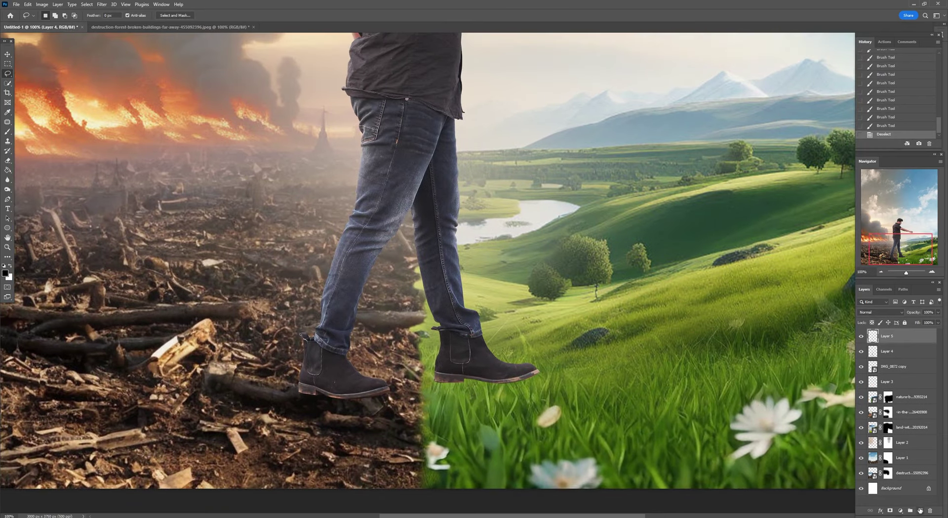
pyautogui.hotkey('shift', 'alt', 'o')
pyautogui.press('b')
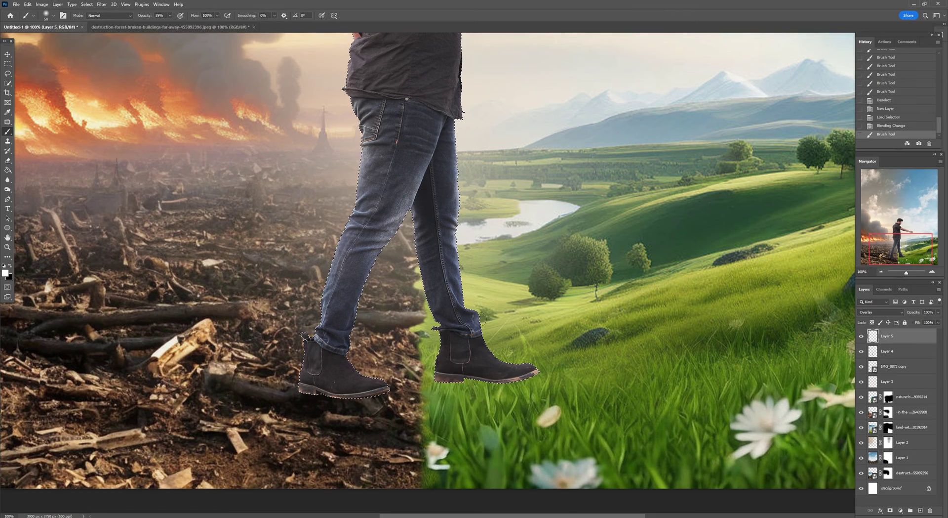
pyautogui.moveTo(432, 255); pyautogui.dragTo(553, 319)
pyautogui.press('[')
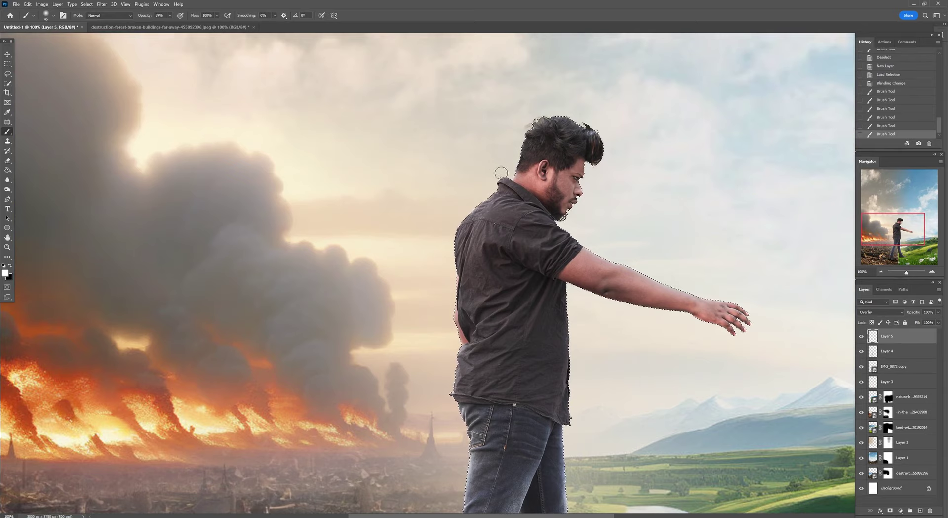
pyautogui.click(549, 118)
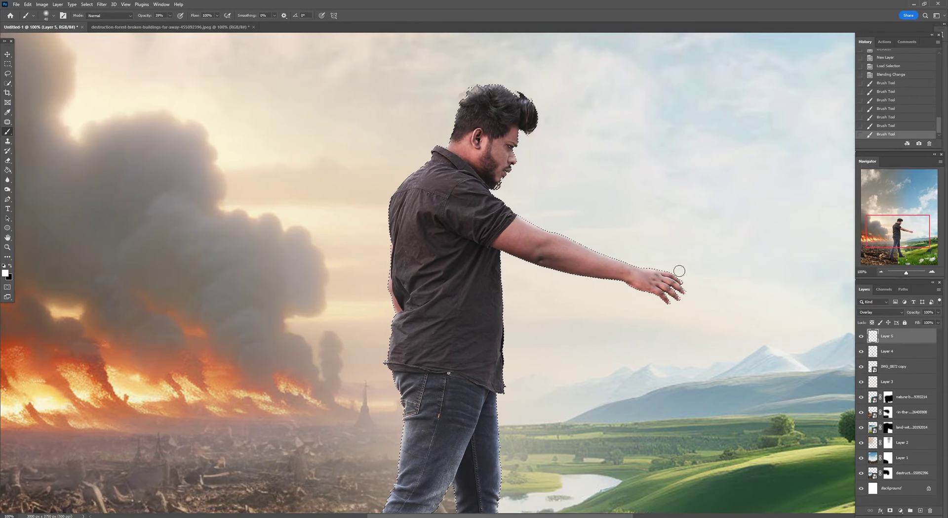
pyautogui.scroll(-2, 679, 271)
pyautogui.scroll(-3, 679, 270)
pyautogui.click(920, 509)
# Set Layer 6 to Vivid Light and paint an orange glow along the man's legs
pyautogui.click(881, 311)
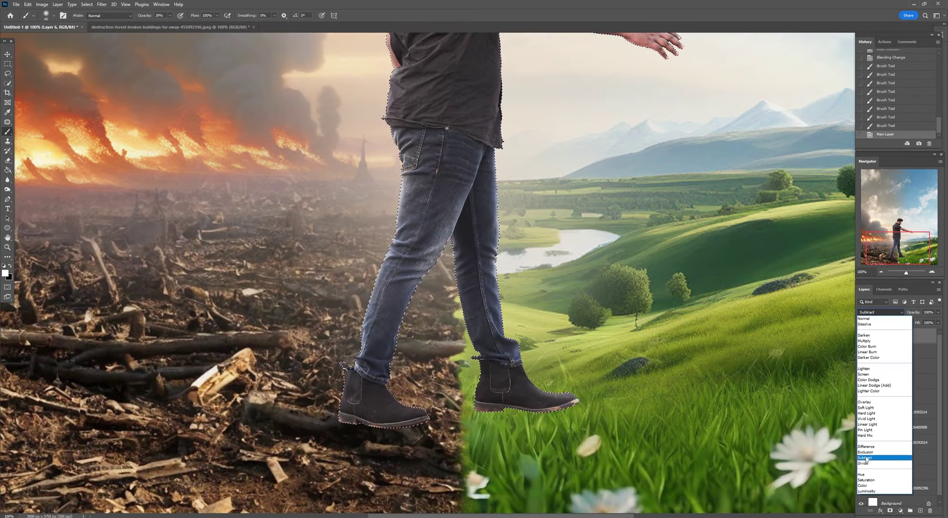
pyautogui.click(866, 418)
pyautogui.click(5, 273)
pyautogui.press('Return')
pyautogui.moveTo(144, 17); pyautogui.dragTo(142, 18)
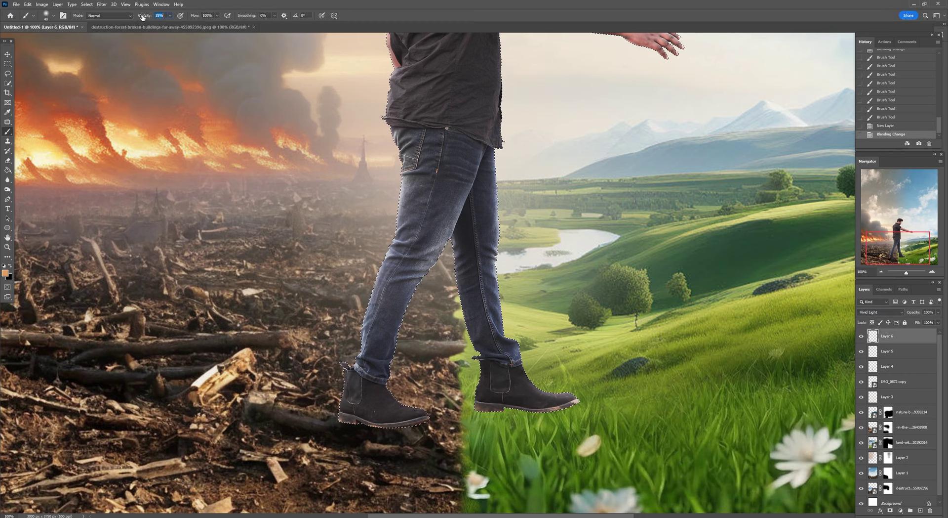
pyautogui.click(390, 197)
pyautogui.press(']')
pyautogui.press(']')
pyautogui.press(']')
pyautogui.press('[')
pyautogui.press('[')
pyautogui.press('[')
pyautogui.moveTo(435, 276); pyautogui.dragTo(446, 269)
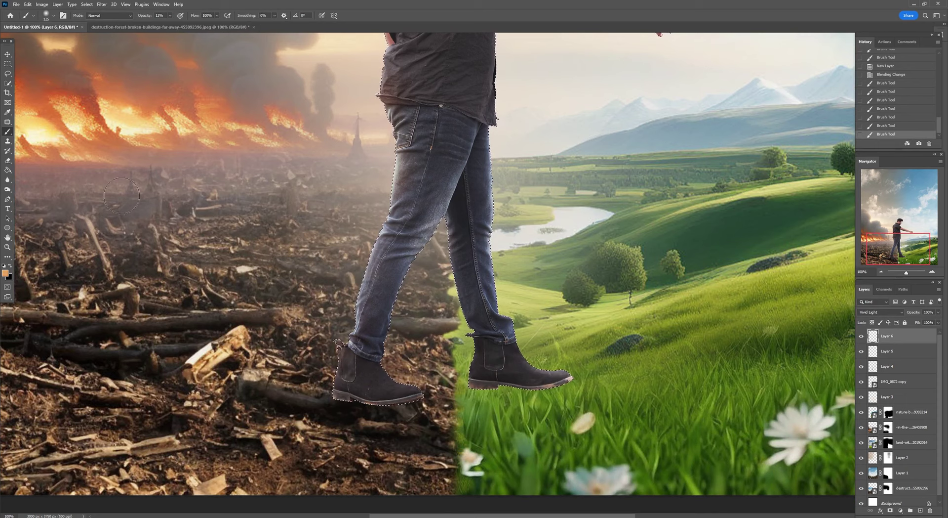
# Deselect, nudge the burning wasteland image slightly upward, and add an empty layer above it
pyautogui.hotkey('ctrl', 'd')
pyautogui.press('l')
pyautogui.hotkey('ctrl', '-')
pyautogui.hotkey('ctrl', '-')
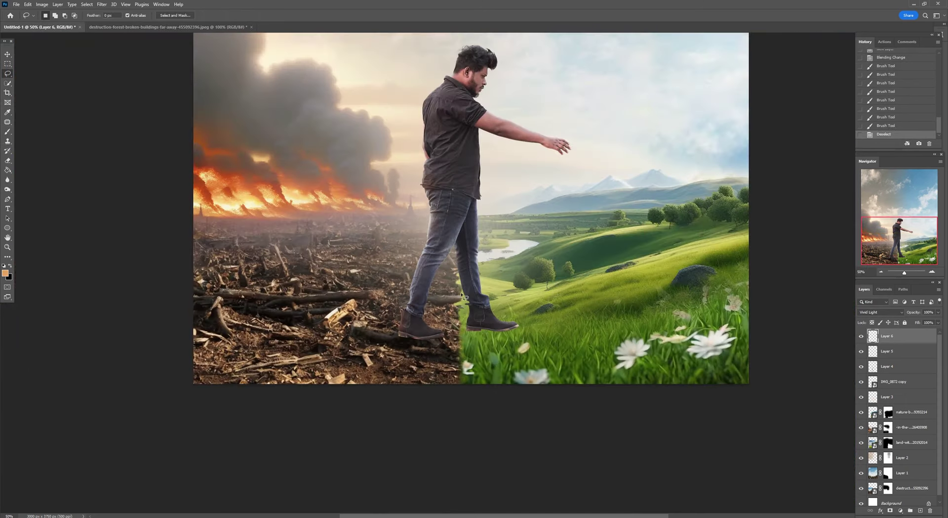
pyautogui.scroll(-2, 463, 296)
pyautogui.hscroll(-2, 346, 247)
pyautogui.keyDown('ctrl'); pyautogui.click(172, 217); pyautogui.keyUp('ctrl')
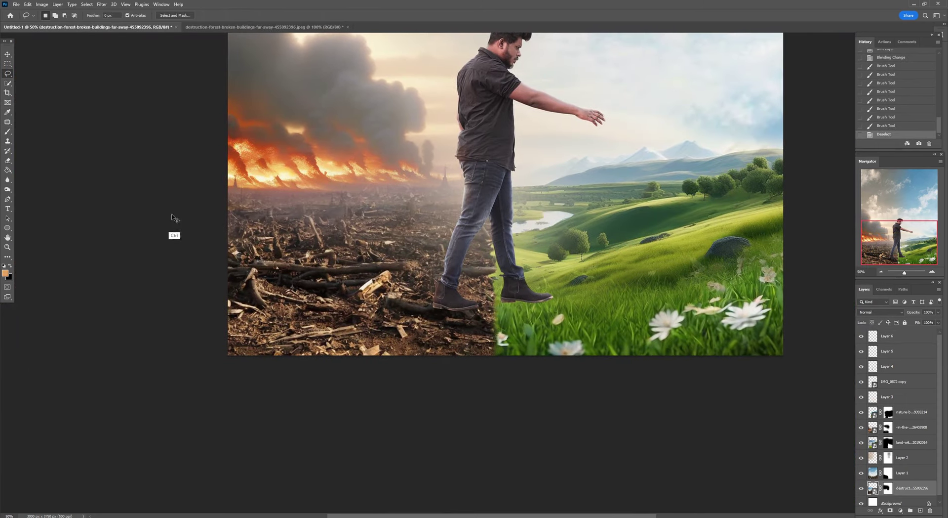
pyautogui.hotkey('ctrl', '+')
pyautogui.moveTo(417, 368); pyautogui.dragTo(418, 364)
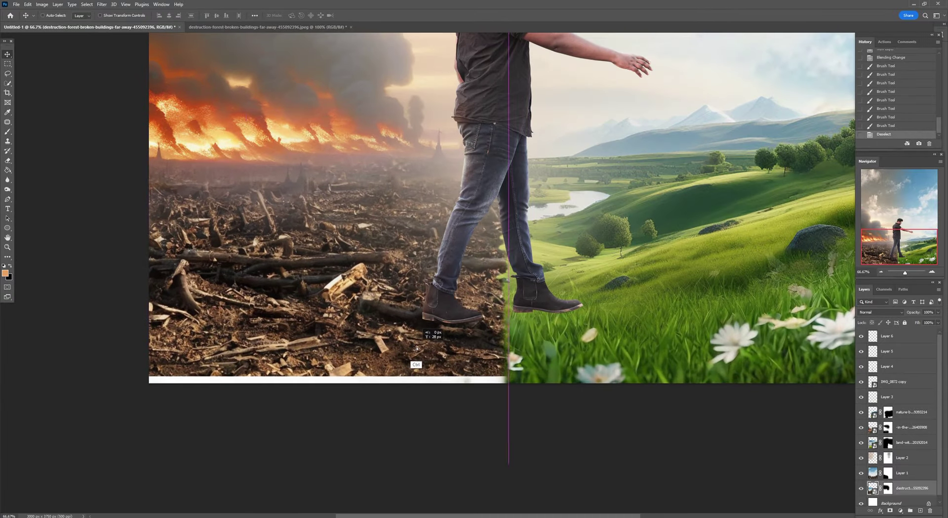
pyautogui.hotkey('ctrl', 'shift', 'alt', 'n')
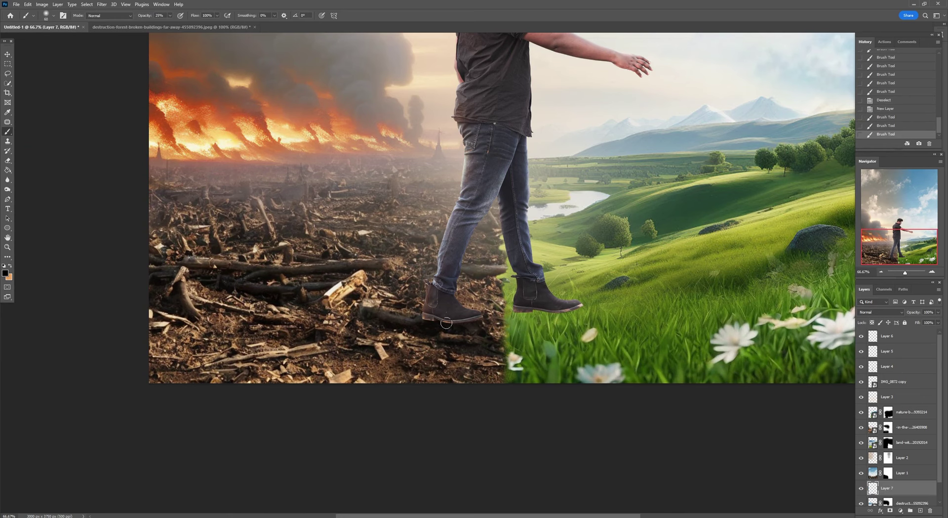
# On a new layer, paint darker shadows on the man's legs and boots
pyautogui.hotkey('ctrl', 'shift', 'alt', 'n')
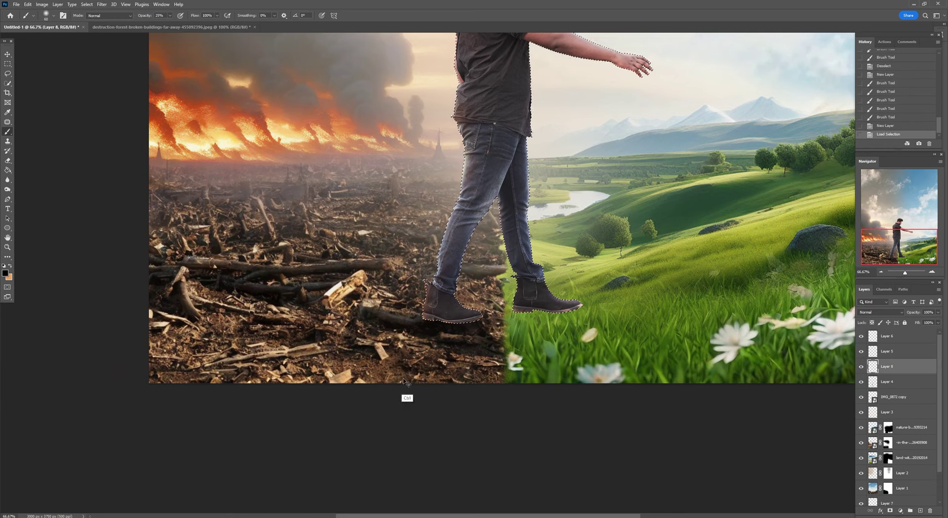
pyautogui.hotkey('ctrl', '+')
pyautogui.press(']')
pyautogui.press(']')
pyautogui.press(']')
pyautogui.click(434, 349)
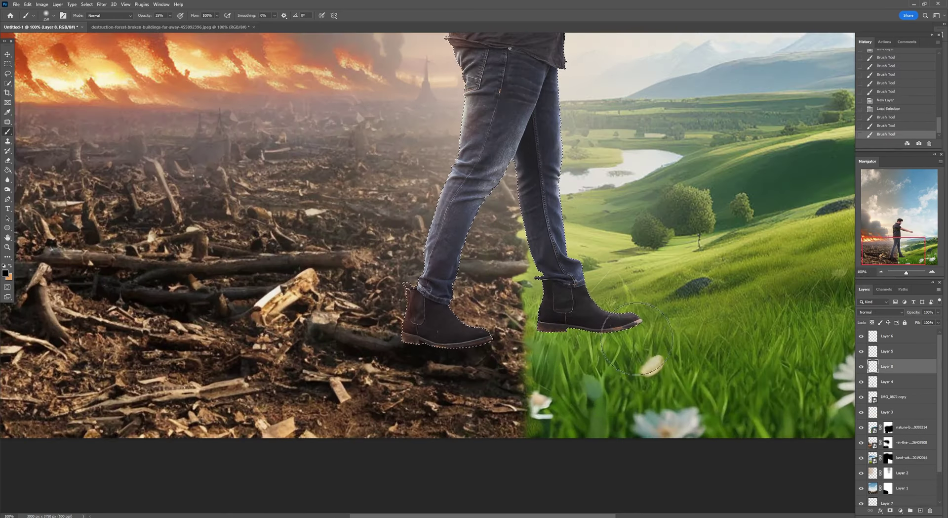
pyautogui.moveTo(637, 339); pyautogui.dragTo(568, 316)
pyautogui.moveTo(494, 345)
pyautogui.mouseDown()
pyautogui.moveTo(429, 376)
pyautogui.moveTo(445, 247)
pyautogui.mouseUp()
pyautogui.press(']')
pyautogui.press(']')
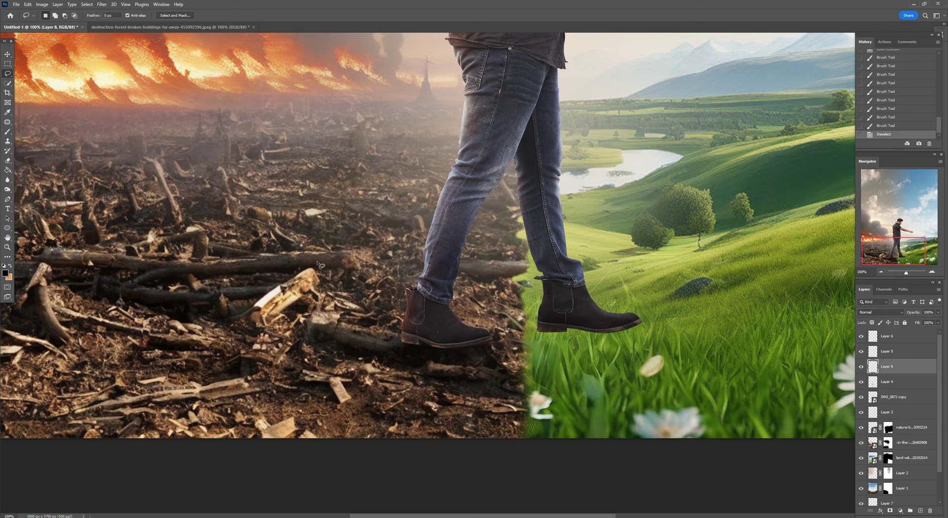
# Add Layer 4 to the selected layers and toggle layer visibility to check the shading
pyautogui.keyDown('shift'); pyautogui.click(888, 396); pyautogui.keyUp('shift')
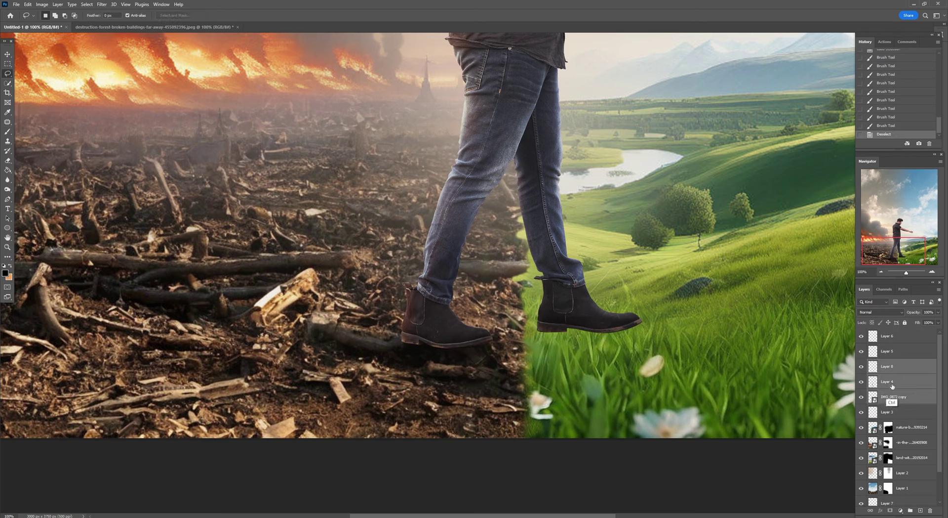
pyautogui.click(861, 366)
pyautogui.click(862, 366)
pyautogui.click(884, 336)
pyautogui.keyDown('shift'); pyautogui.click(892, 397); pyautogui.keyUp('shift')
# Group the man with his lighting layers, mask the group, and hide the boot soles behind grass
pyautogui.hotkey('ctrl', 'g')
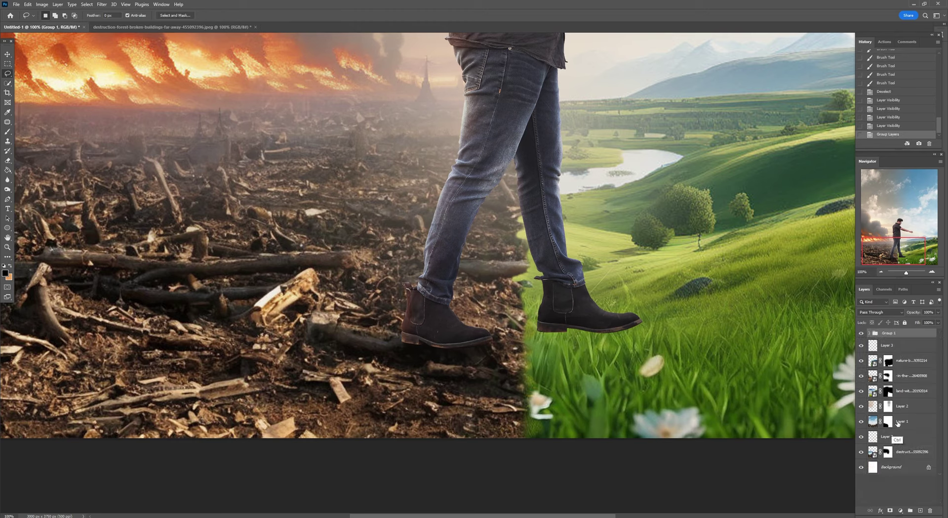
pyautogui.click(890, 510)
pyautogui.moveTo(463, 230); pyautogui.dragTo(464, 173)
pyautogui.rightClick(445, 242)
pyautogui.press('Return')
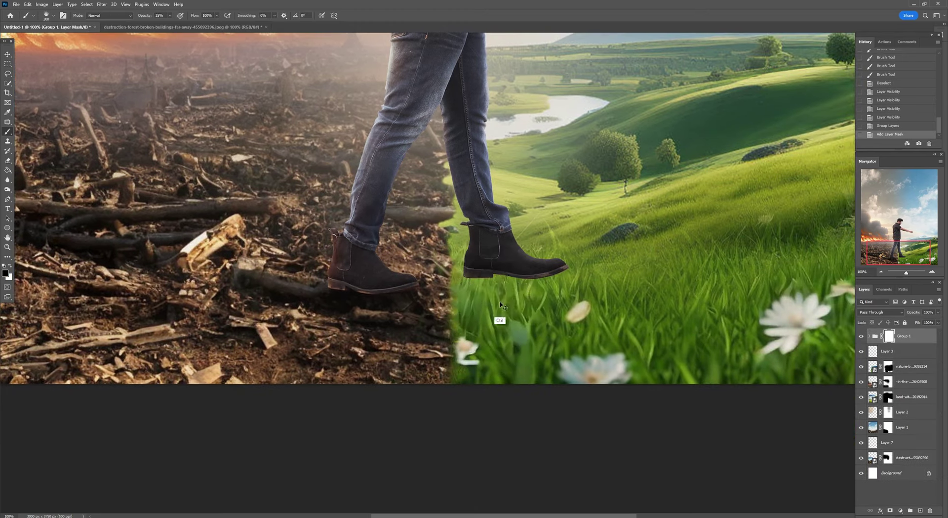
pyautogui.hotkey('ctrl', '+')
pyautogui.press('0')
pyautogui.moveTo(494, 247)
pyautogui.mouseDown()
pyautogui.moveTo(529, 265)
pyautogui.moveTo(487, 285)
pyautogui.moveTo(603, 297)
pyautogui.moveTo(677, 279)
pyautogui.moveTo(582, 297)
pyautogui.mouseUp()
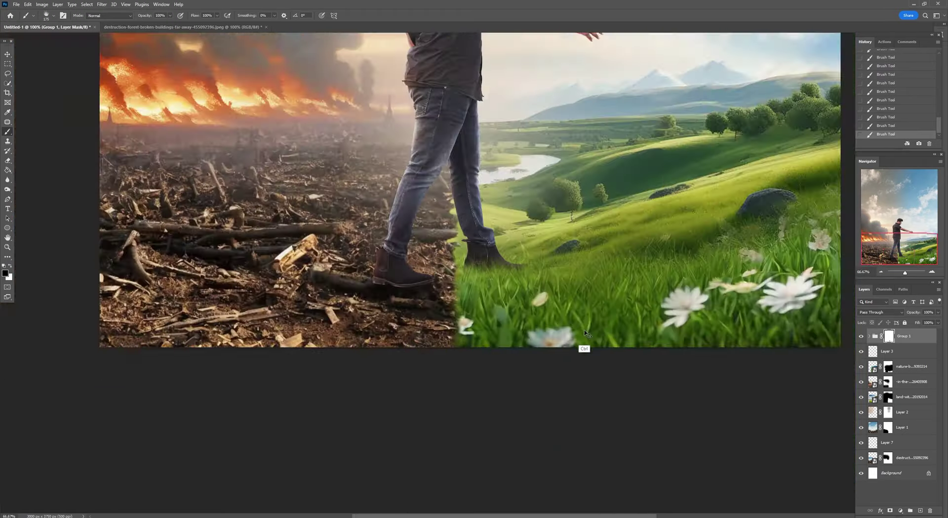
pyautogui.press(']')
pyautogui.hotkey('ctrl', '-')
pyautogui.hotkey('ctrl', '-')
# On a new layer above Layer 3, paint dark grass at 31% over the right-boot seam
pyautogui.click(888, 351)
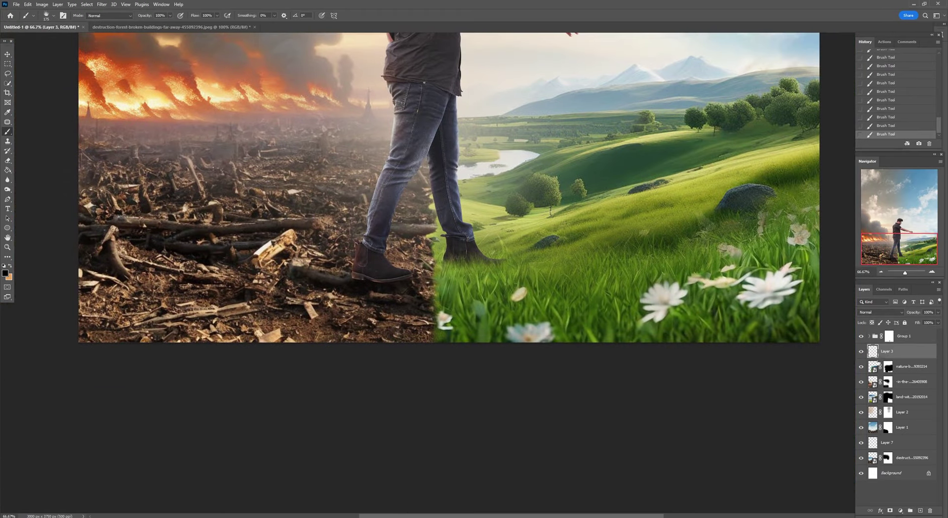
pyautogui.click(919, 510)
pyautogui.hotkey('ctrl', '+')
pyautogui.rightClick(459, 242)
pyautogui.press('Escape')
pyautogui.press('3')
pyautogui.press('1')
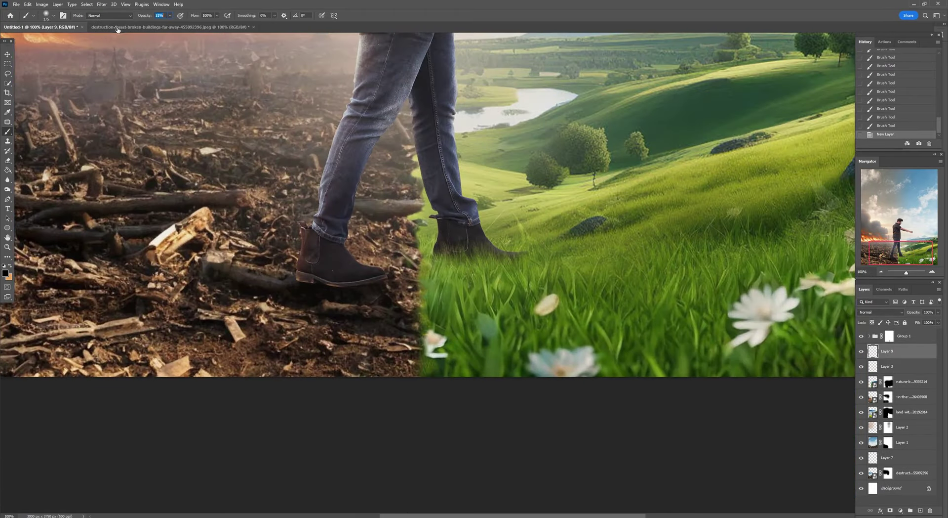
pyautogui.moveTo(422, 277); pyautogui.dragTo(499, 267)
pyautogui.moveTo(410, 262)
pyautogui.mouseDown()
pyautogui.moveTo(494, 257)
pyautogui.moveTo(536, 270)
pyautogui.mouseUp()
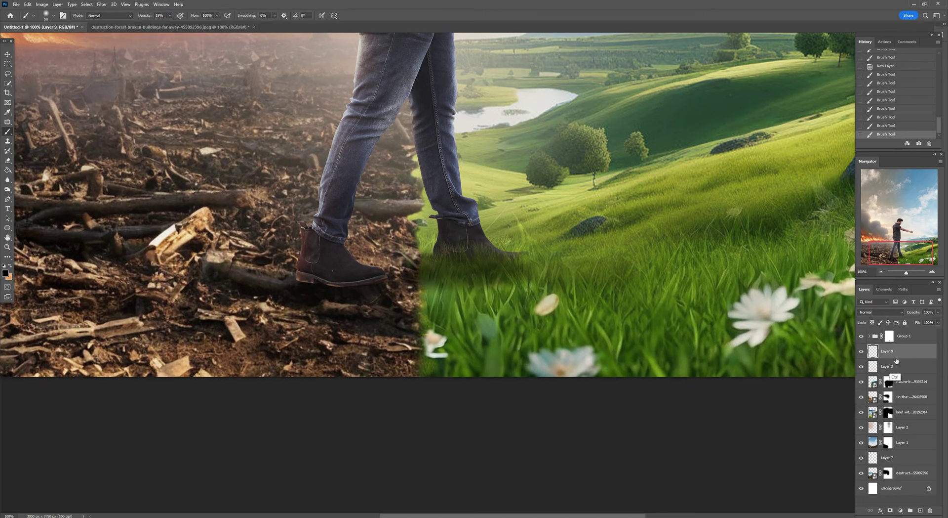
pyautogui.hotkey('ctrl', '-')
pyautogui.hotkey('ctrl', '-')
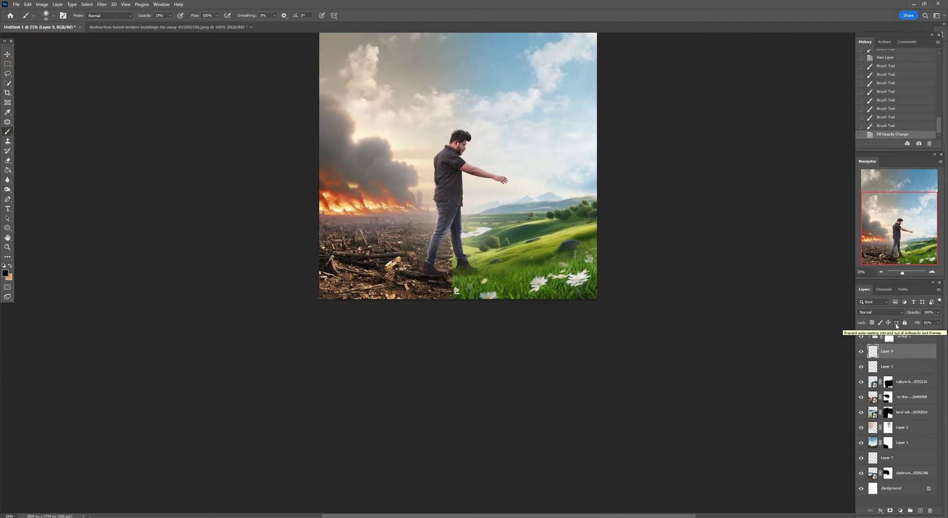
# Drag the many-small-plants tree image from the stock folder onto the poster canvas
pyautogui.scroll(-1, 518, 329)
pyautogui.hotkey('alt', 'Tab')
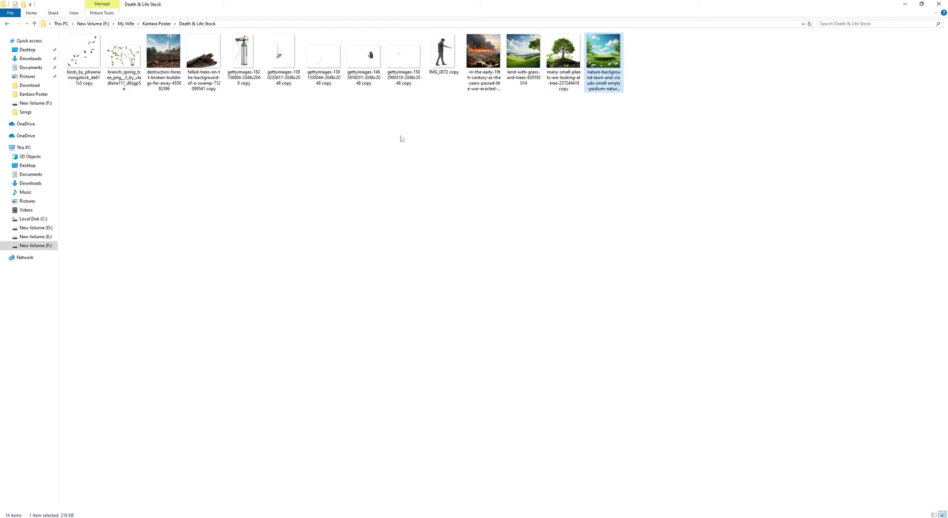
pyautogui.moveTo(563, 61)
pyautogui.mouseDown()
pyautogui.moveTo(387, 462)
pyautogui.moveTo(528, 323)
pyautogui.moveTo(661, 361)
pyautogui.mouseUp()
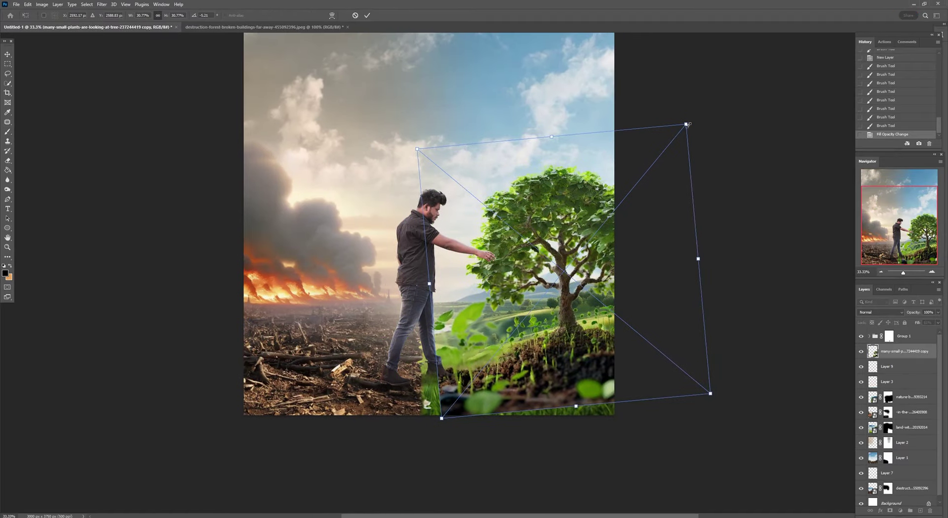
# Scale the placed tree, confirm it, and position it on the right-hand hills
pyautogui.scroll(3, 526, 280)
pyautogui.moveTo(525, 279); pyautogui.dragTo(755, 116)
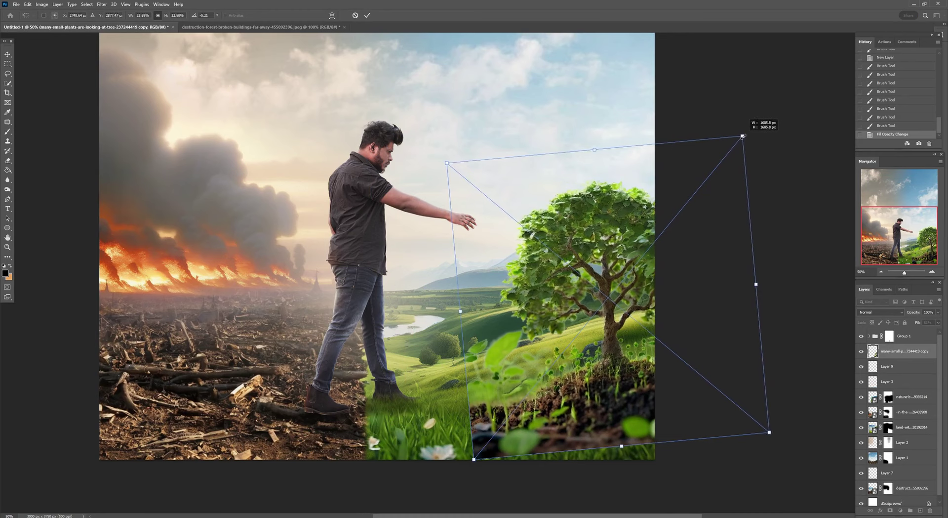
pyautogui.press('Return')
pyautogui.moveTo(536, 202)
pyautogui.mouseDown()
pyautogui.moveTo(588, 236)
pyautogui.moveTo(593, 254)
pyautogui.mouseUp()
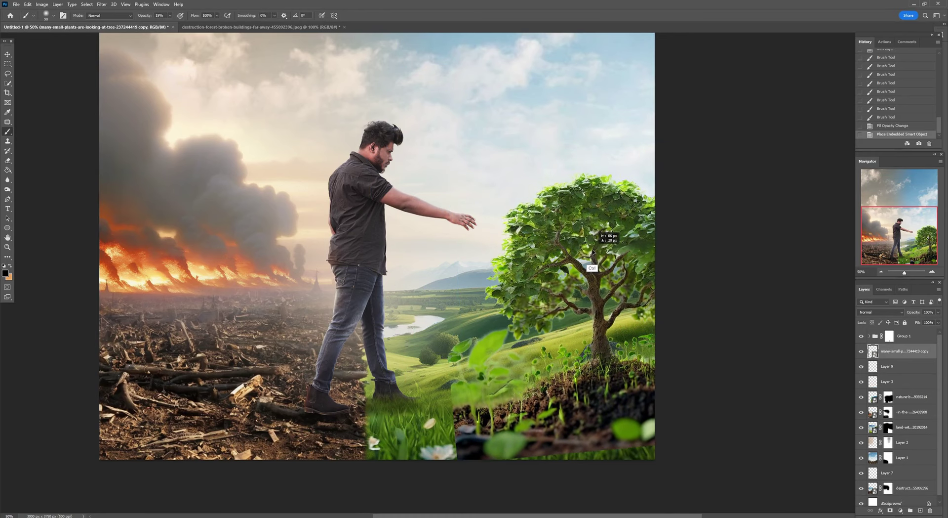
# Distort the tree so its base slants, nudge it into place, then duplicate it and hide the copy
pyautogui.hotkey('ctrl', 't')
pyautogui.moveTo(670, 200); pyautogui.dragTo(720, 148)
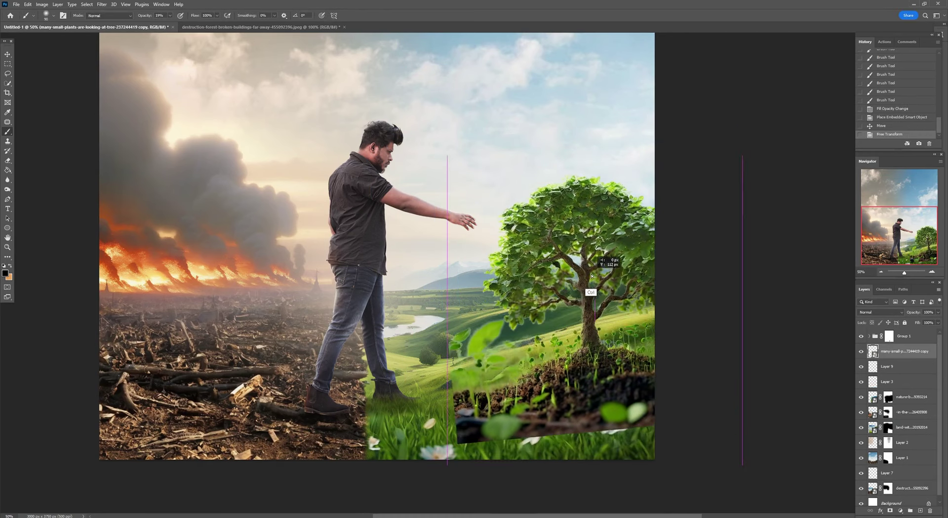
pyautogui.press('Return')
pyautogui.moveTo(587, 264); pyautogui.dragTo(592, 283)
pyautogui.scroll(-2, 719, 398)
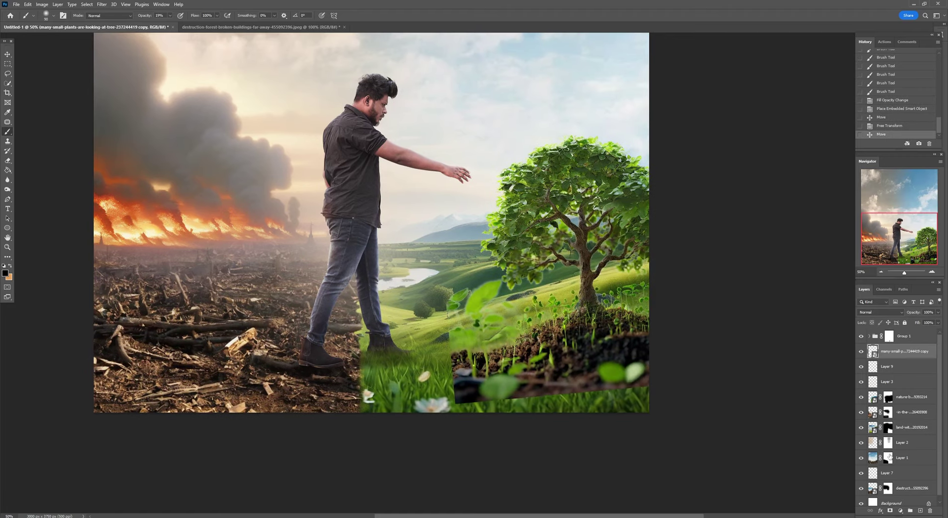
pyautogui.hotkey('ctrl', 'j')
pyautogui.hotkey('ctrl', ',')
# Mask the tree layer to reveal grass and flowers over the soil and fade some leaves
pyautogui.hotkey('ctrl', '+')
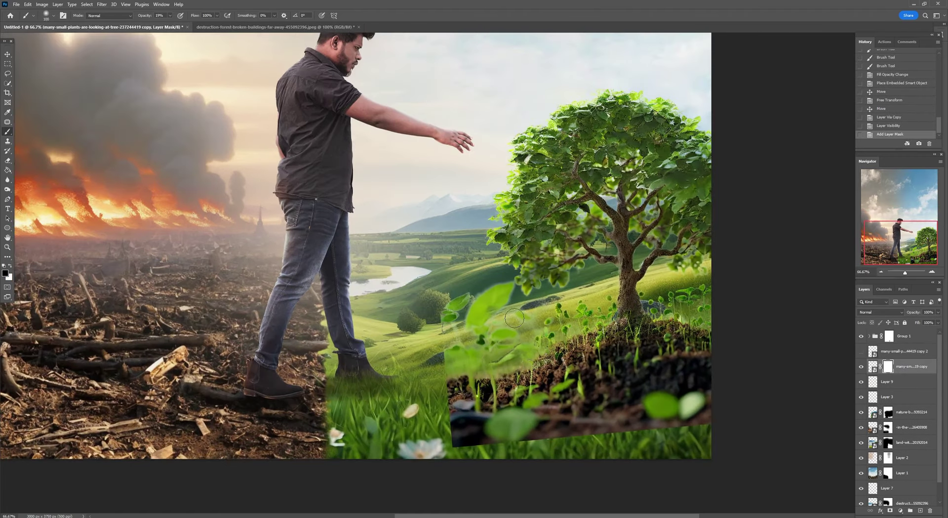
pyautogui.moveTo(192, 168); pyautogui.dragTo(165, 139)
pyautogui.moveTo(461, 404)
pyautogui.mouseDown()
pyautogui.moveTo(469, 416)
pyautogui.moveTo(548, 375)
pyautogui.moveTo(673, 345)
pyautogui.moveTo(669, 393)
pyautogui.moveTo(546, 429)
pyautogui.mouseUp()
pyautogui.press(']')
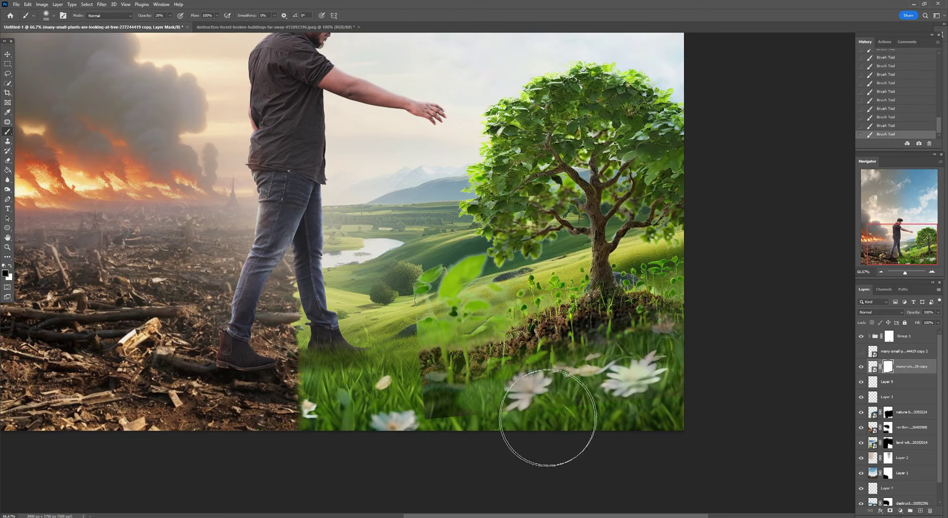
pyautogui.press('[')
pyautogui.moveTo(444, 345)
pyautogui.mouseDown()
pyautogui.moveTo(474, 316)
pyautogui.moveTo(467, 299)
pyautogui.mouseUp()
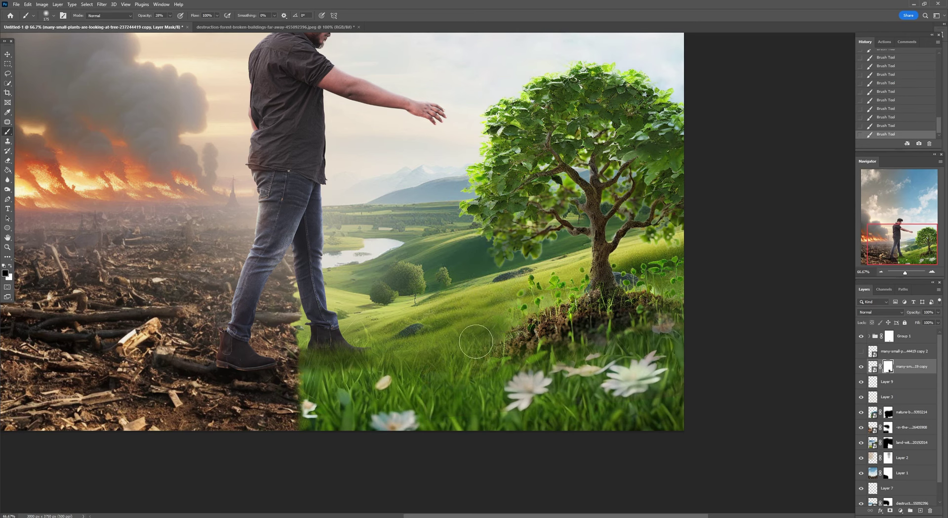
pyautogui.scroll(-1, 737, 368)
# Show the duplicate tree, then rotate it and shift it up and to the right
pyautogui.click(861, 351)
pyautogui.click(908, 350)
pyautogui.hotkey('ctrl', 't')
pyautogui.moveTo(805, 363); pyautogui.dragTo(518, 412)
pyautogui.moveTo(494, 312); pyautogui.dragTo(608, 300)
pyautogui.press('Return')
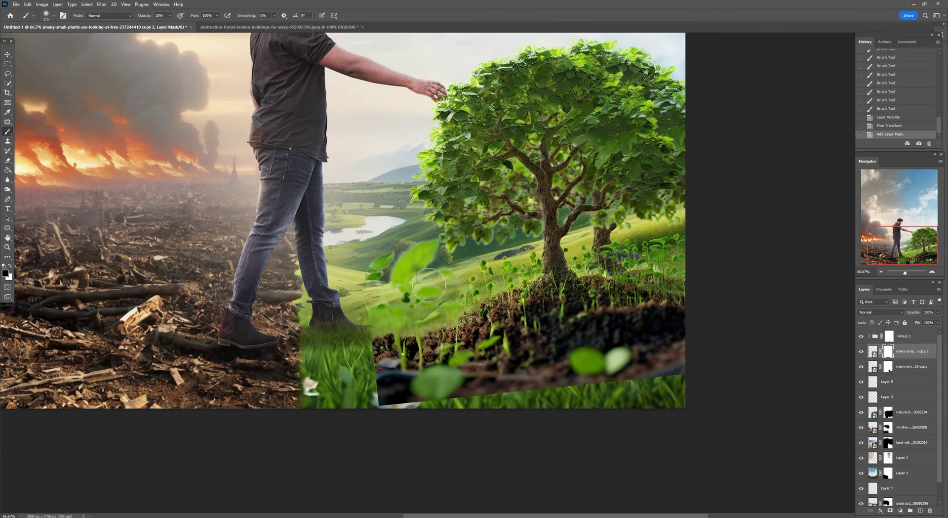
# Mask the copy to show the lower-right white flowers and fade the canopy, then set fill to 78%
pyautogui.press(']')
pyautogui.press(']')
pyautogui.press(']')
pyautogui.moveTo(552, 385)
pyautogui.mouseDown()
pyautogui.moveTo(603, 391)
pyautogui.moveTo(667, 371)
pyautogui.moveTo(540, 402)
pyautogui.moveTo(466, 395)
pyautogui.moveTo(365, 341)
pyautogui.moveTo(389, 435)
pyautogui.mouseUp()
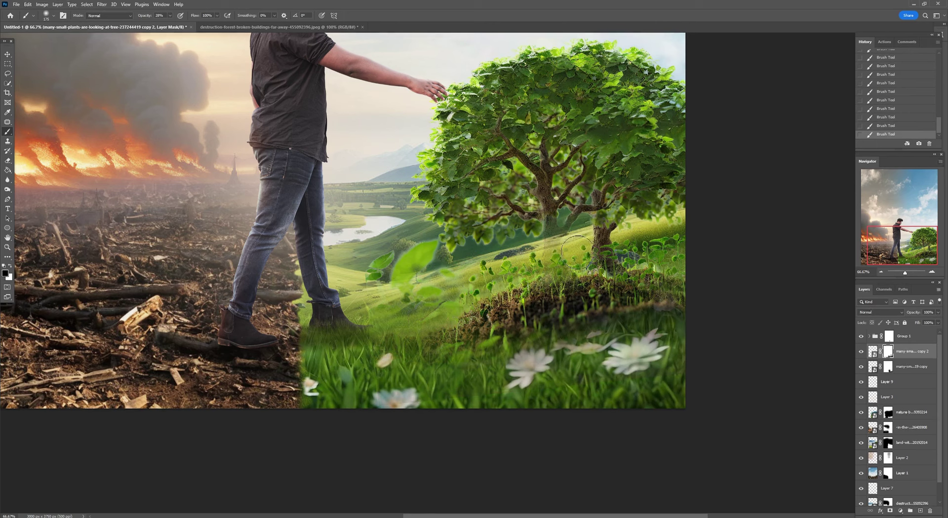
pyautogui.press(']')
pyautogui.press(']')
pyautogui.press(']')
pyautogui.moveTo(486, 247); pyautogui.dragTo(559, 102)
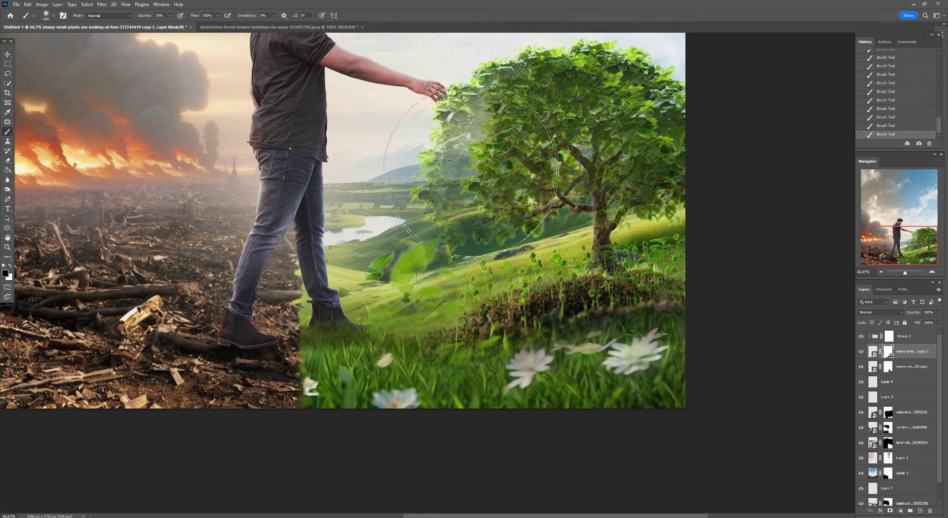
pyautogui.press('[')
pyautogui.press('[')
pyautogui.press('[')
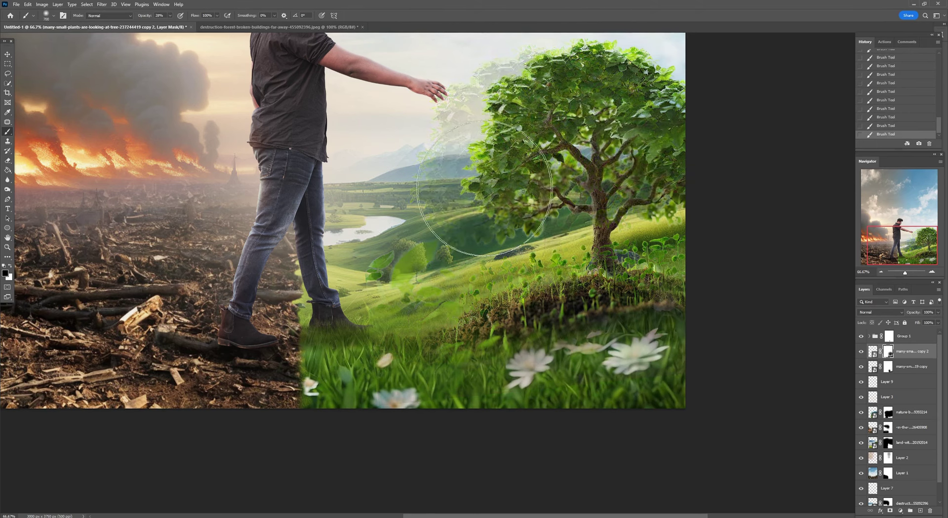
pyautogui.scroll(4, 484, 187)
pyautogui.press('[')
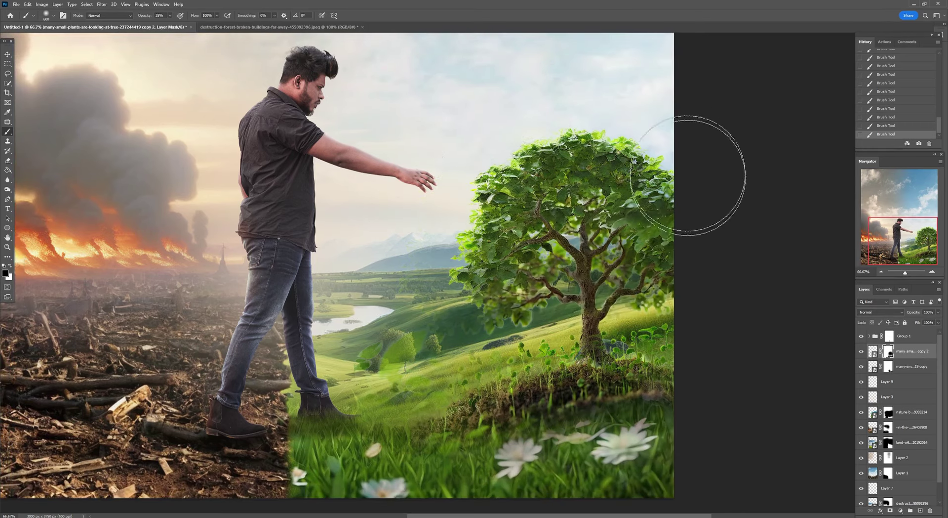
pyautogui.scroll(-2, 620, 232)
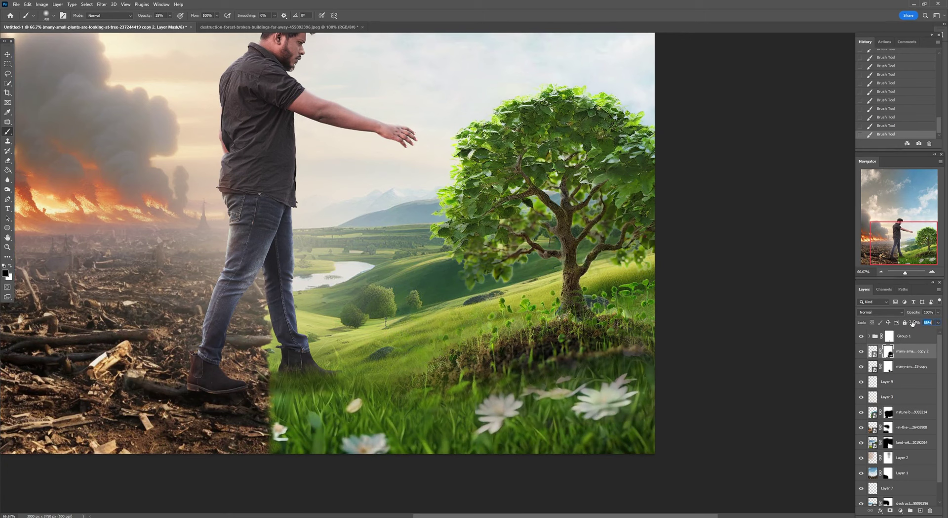
pyautogui.write('75')
pyautogui.press('Return')
pyautogui.scroll(-3, 674, 310)
# Create a new empty layer above the trees and set a light beige foreground colour
pyautogui.scroll(2, 674, 310)
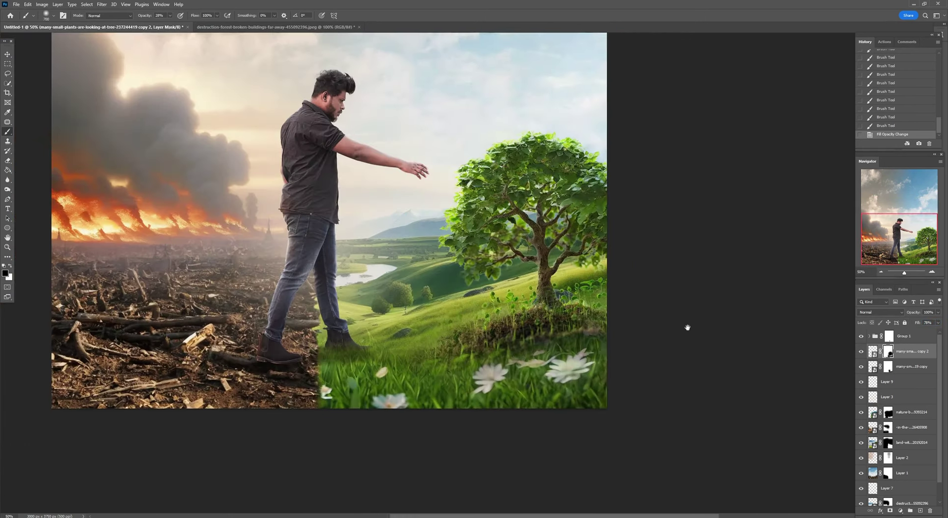
pyautogui.hotkey('ctrl', 'shift', 'alt', 'n')
pyautogui.click(10, 266)
pyautogui.click(6, 273)
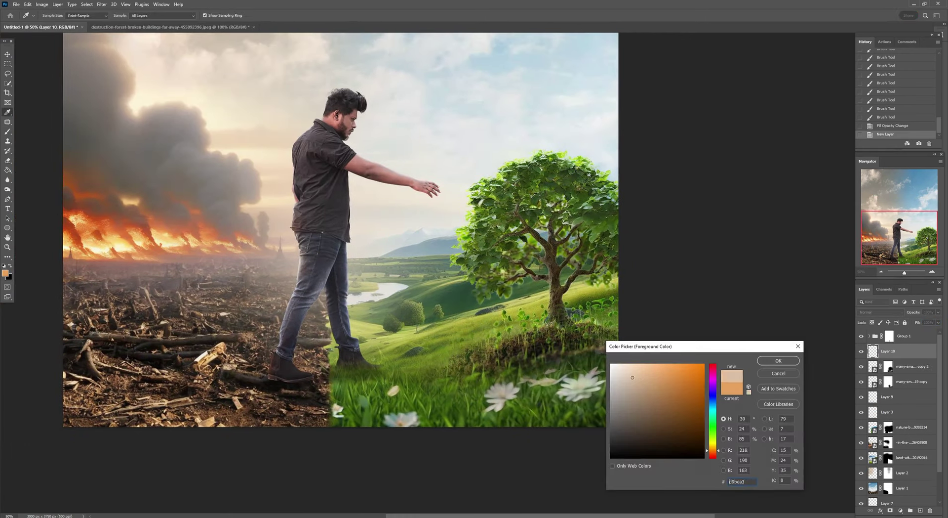
pyautogui.press('Return')
# Paint a faint beige glow near the tree's base and set the layer fill to 79%
pyautogui.press('b')
pyautogui.press('[')
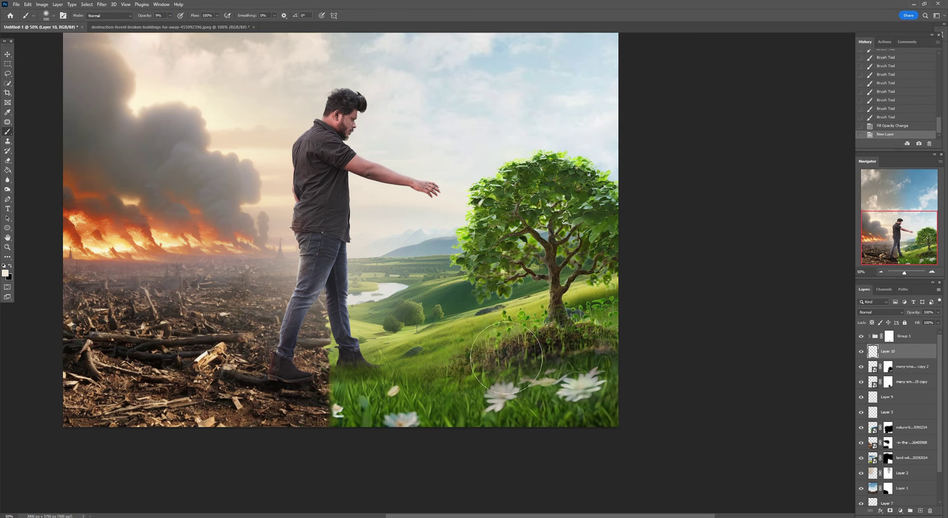
pyautogui.moveTo(497, 373); pyautogui.dragTo(556, 338)
pyautogui.press('[')
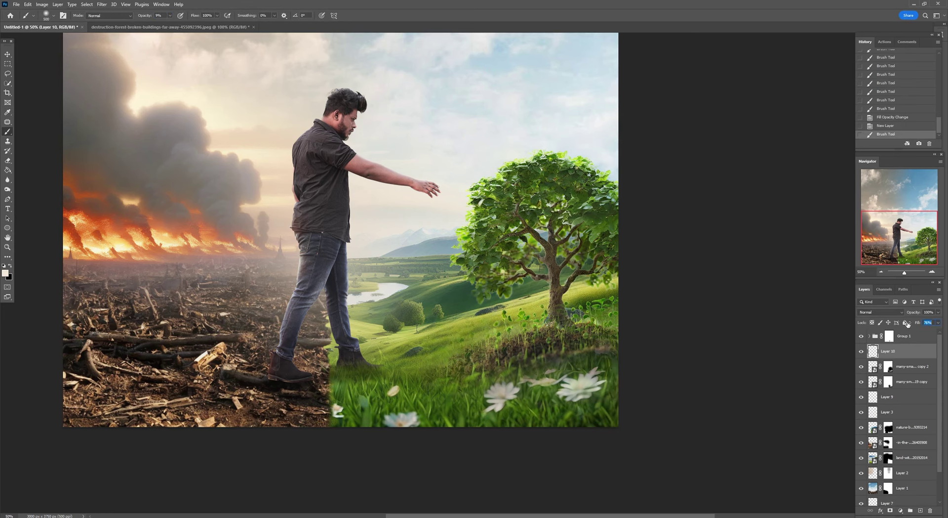
pyautogui.write('79')
pyautogui.press('Return')
pyautogui.hotkey('ctrl', '-')
pyautogui.moveTo(691, 367); pyautogui.dragTo(722, 403)
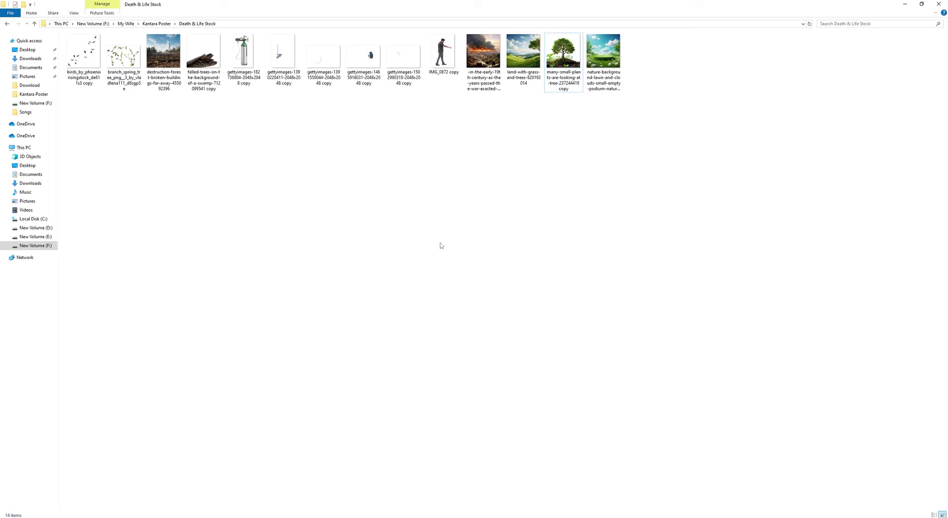
# Open the spring-branch PNG, lasso one leafy branch onto Layer 2, hide Layer 1, and drag it into the poster
pyautogui.moveTo(124, 54); pyautogui.dragTo(576, 26)
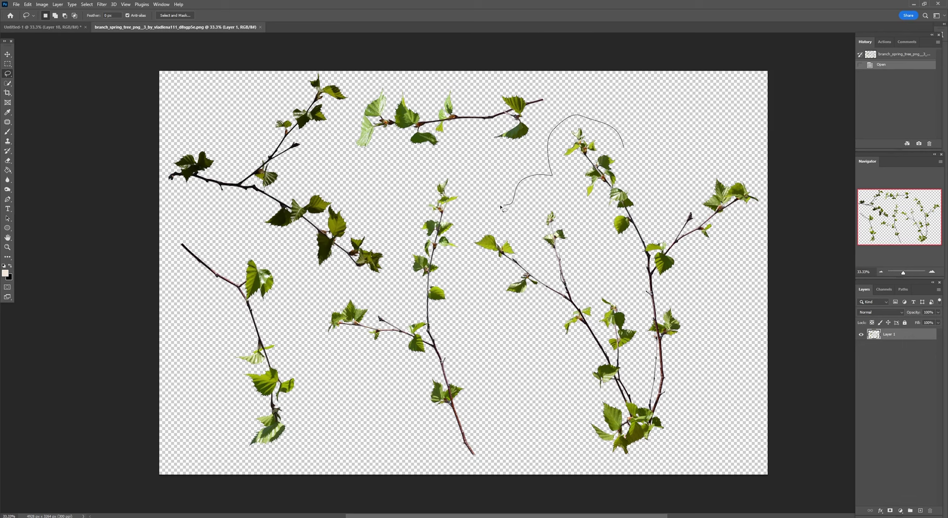
pyautogui.moveTo(697, 149); pyautogui.dragTo(623, 146)
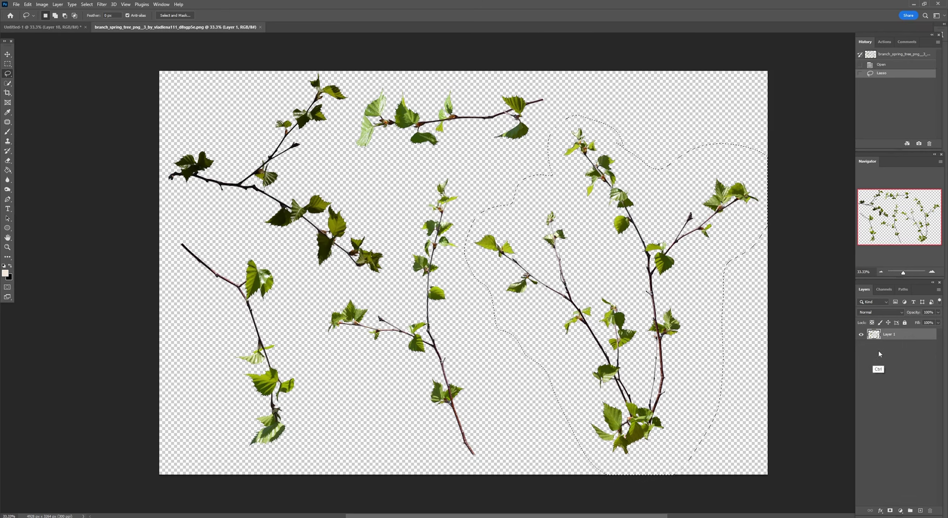
pyautogui.hotkey('ctrl', 'j')
pyautogui.click(861, 345)
pyautogui.moveTo(599, 114); pyautogui.dragTo(348, 238)
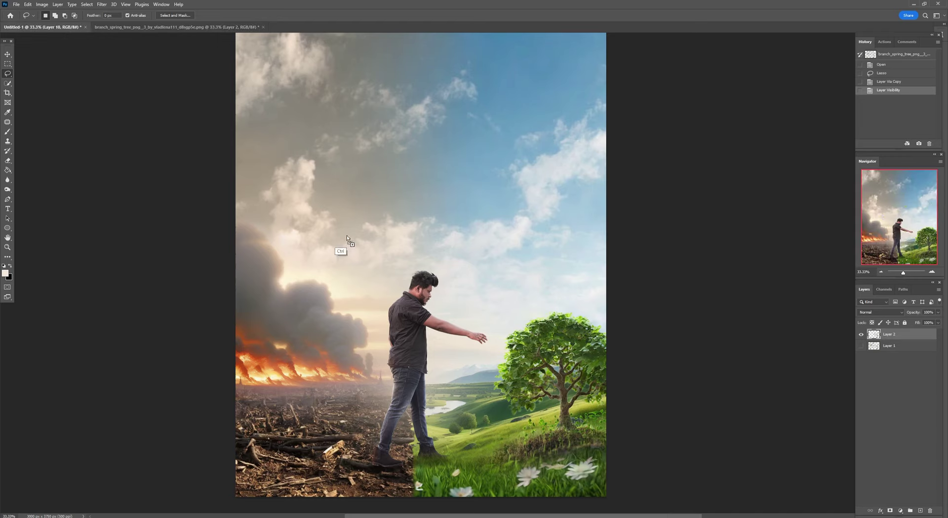
# Adjust the dropped branch's colour with Hue/Saturation
pyautogui.hotkey('ctrl', '+')
pyautogui.hotkey('ctrl', '+')
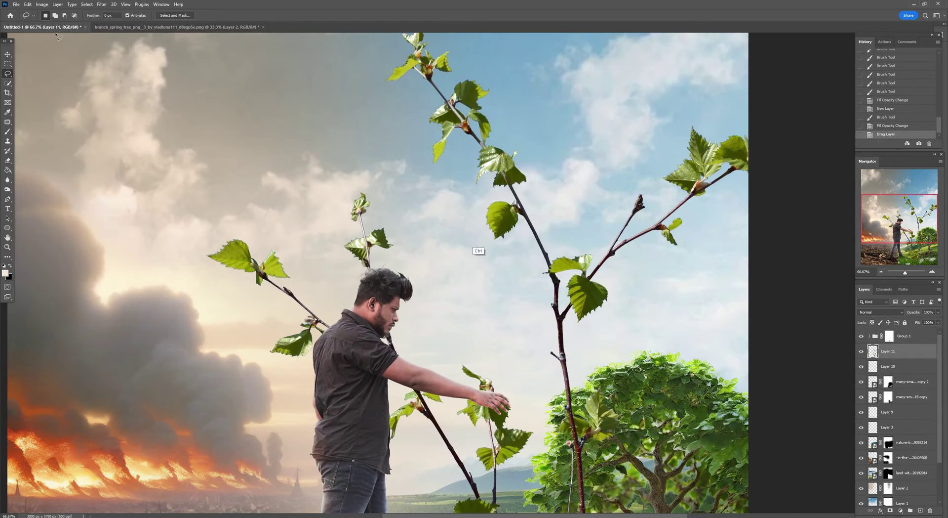
pyautogui.hotkey('ctrl', 'u')
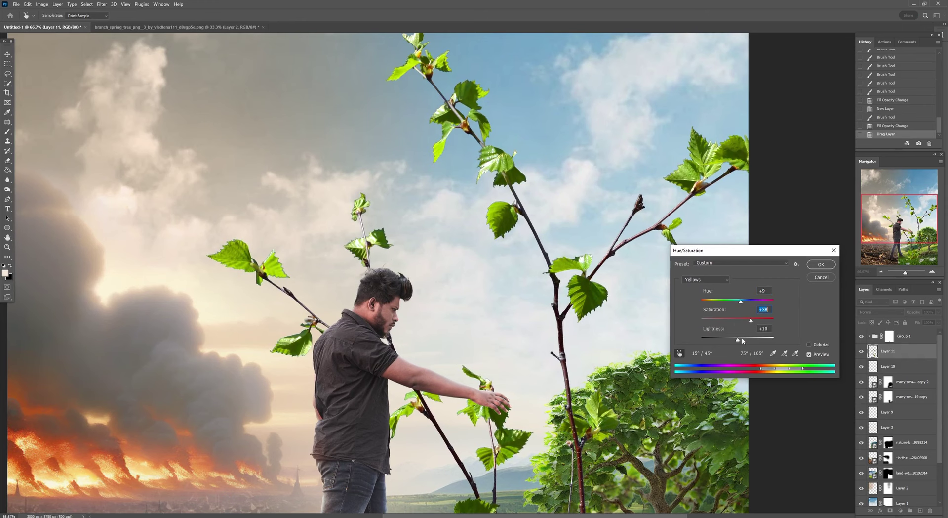
pyautogui.press('Return')
pyautogui.press('l')
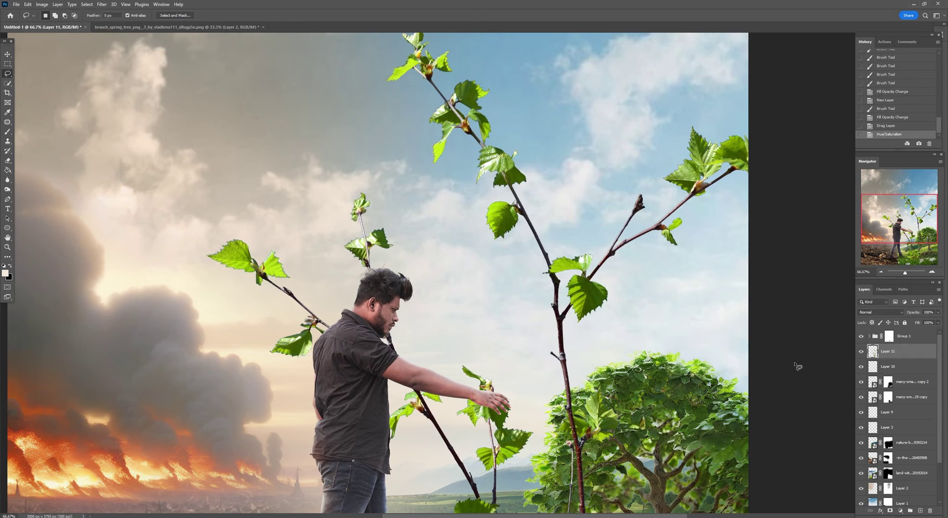
# Scale the branch to about half, rotate it roughly -35°, and fit it below the hand
pyautogui.hotkey('ctrl', 't')
pyautogui.hotkey('ctrl', '-')
pyautogui.hotkey('ctrl', '-')
pyautogui.moveTo(698, 85); pyautogui.dragTo(487, 339)
pyautogui.hotkey('ctrl', '+')
pyautogui.hotkey('ctrl', '+')
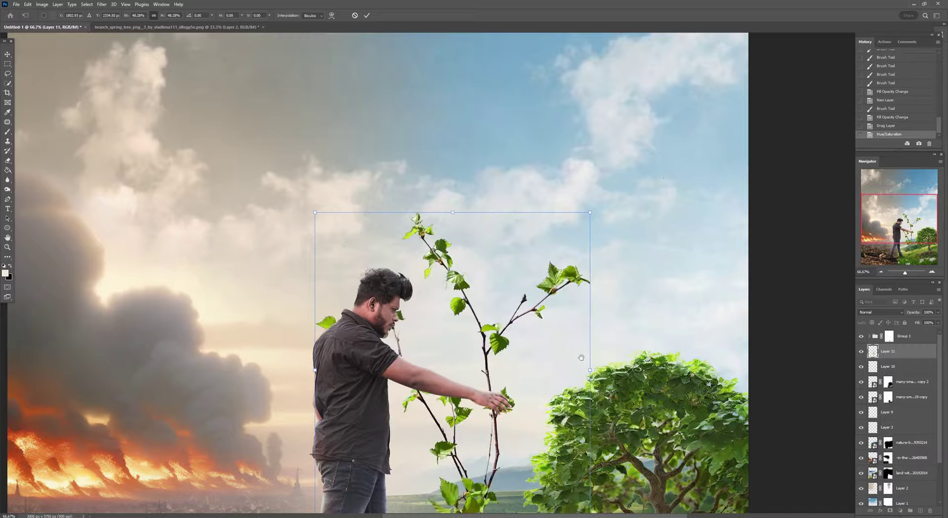
pyautogui.hotkey('ctrl', '-')
pyautogui.moveTo(581, 357)
pyautogui.mouseDown()
pyautogui.moveTo(626, 195)
pyautogui.moveTo(476, 47)
pyautogui.mouseUp()
pyautogui.moveTo(444, 246); pyautogui.dragTo(423, 271)
pyautogui.hotkey('ctrl', '+')
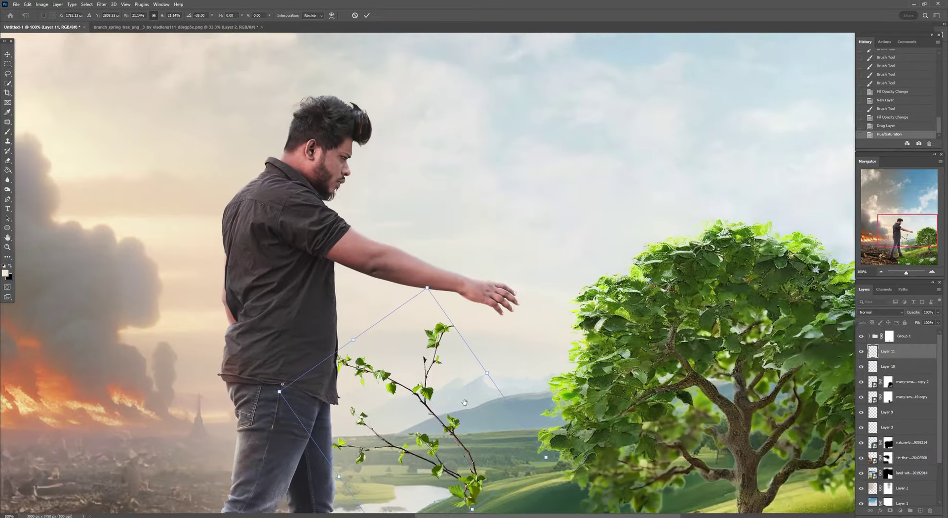
pyautogui.moveTo(464, 402); pyautogui.dragTo(473, 364)
pyautogui.hotkey('ctrl', '+')
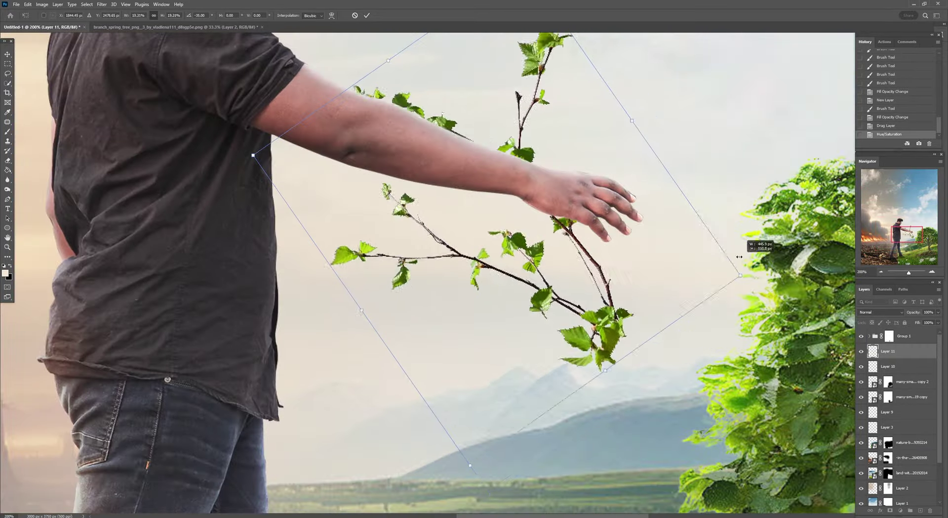
pyautogui.moveTo(756, 249)
pyautogui.mouseDown()
pyautogui.moveTo(553, 184)
pyautogui.moveTo(544, 252)
pyautogui.moveTo(510, 264)
pyautogui.mouseUp()
pyautogui.press('Return')
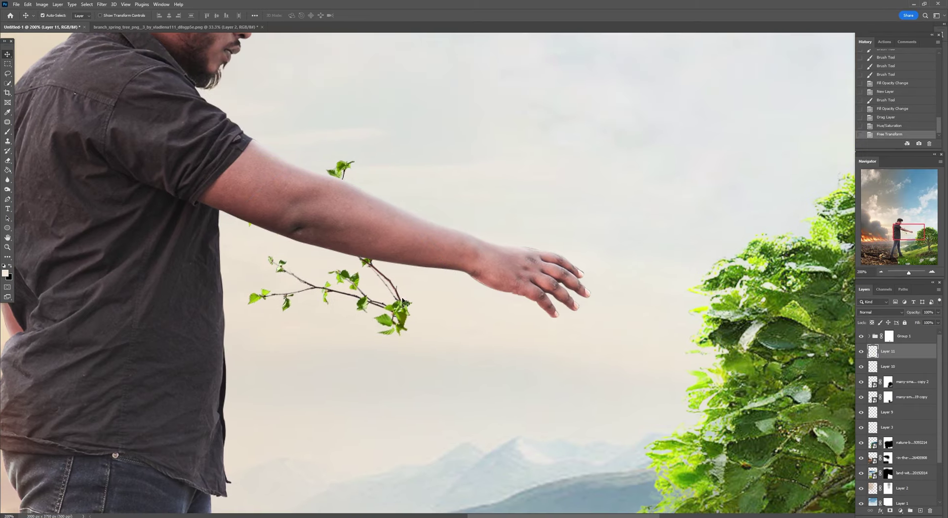
# Move the branch Layer 11 into Group 1 and position it along the arm
pyautogui.moveTo(365, 311)
pyautogui.mouseDown()
pyautogui.moveTo(526, 279)
pyautogui.moveTo(491, 275)
pyautogui.mouseUp()
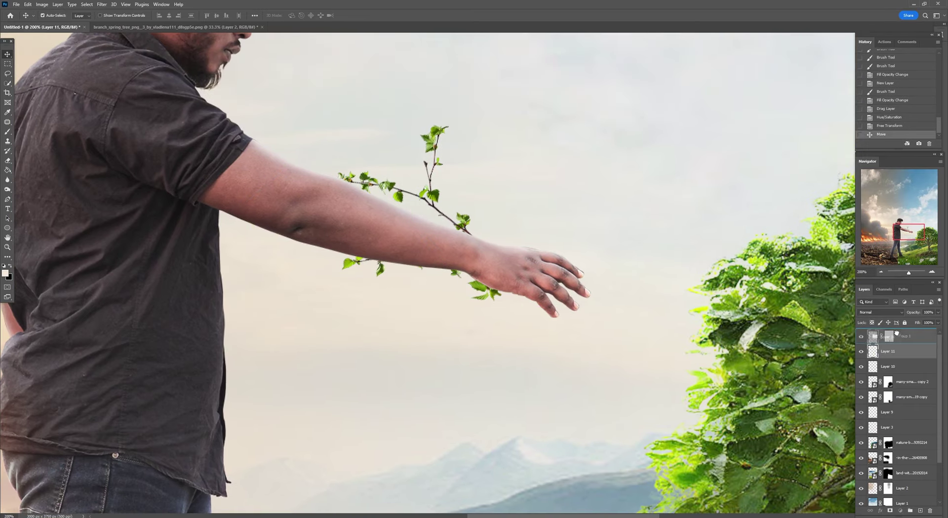
pyautogui.moveTo(884, 351); pyautogui.dragTo(884, 336)
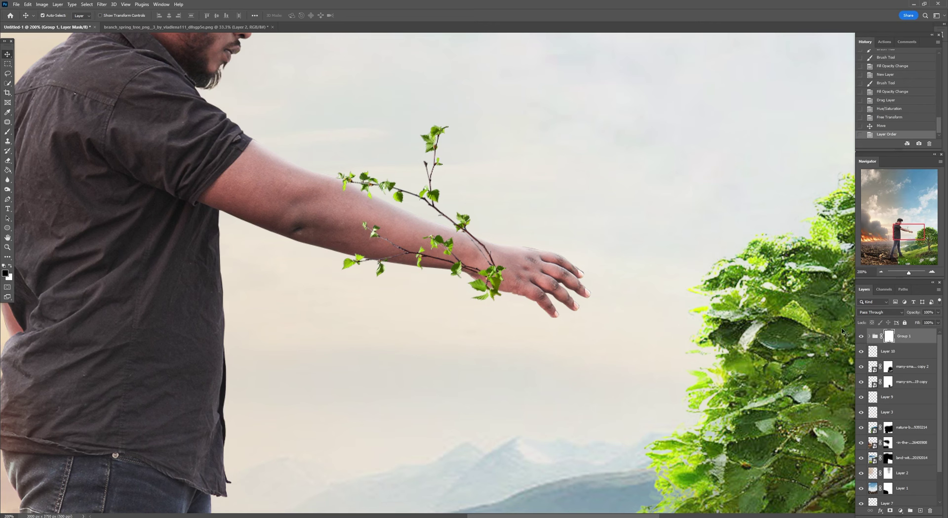
pyautogui.click(869, 335)
pyautogui.click(879, 357)
pyautogui.moveTo(491, 278); pyautogui.dragTo(472, 278)
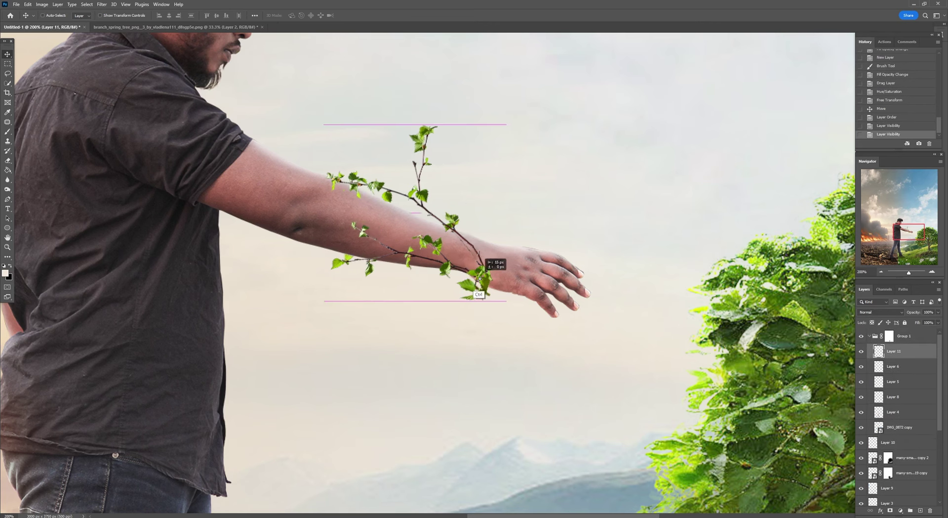
# Duplicate the branch below the man's layer, rotate it about 12°, and place it along the forearm
pyautogui.hotkey('ctrl', 'j')
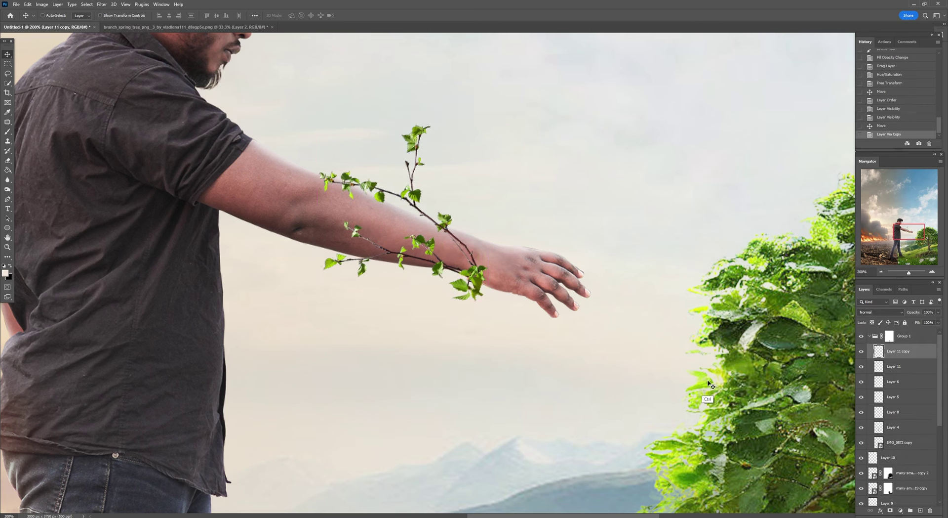
pyautogui.moveTo(877, 436); pyautogui.dragTo(878, 437)
pyautogui.hotkey('ctrl', 't')
pyautogui.moveTo(656, 391); pyautogui.dragTo(642, 425)
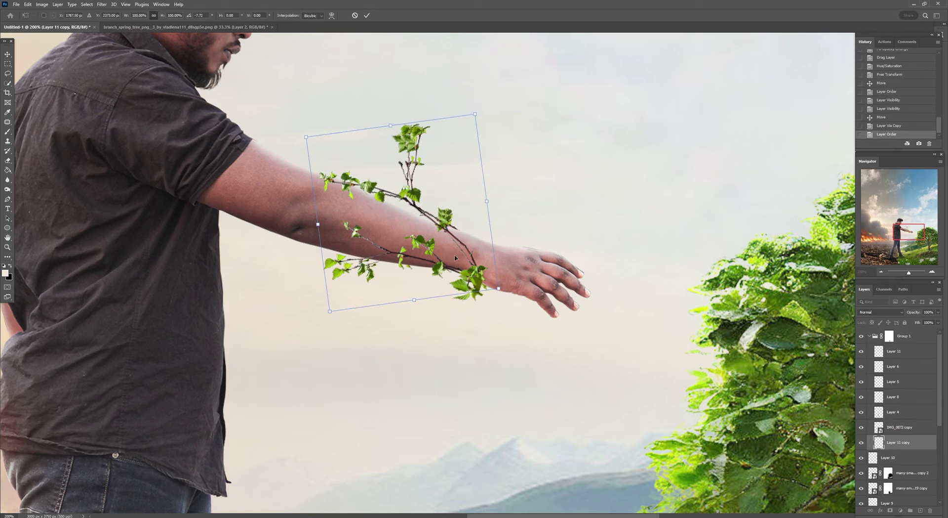
pyautogui.moveTo(514, 291)
pyautogui.mouseDown()
pyautogui.moveTo(521, 269)
pyautogui.moveTo(520, 282)
pyautogui.moveTo(550, 286)
pyautogui.mouseUp()
# Add another branch copy stretching from the hand into the tree and mask out its upper sections
pyautogui.moveTo(479, 283); pyautogui.dragTo(482, 276)
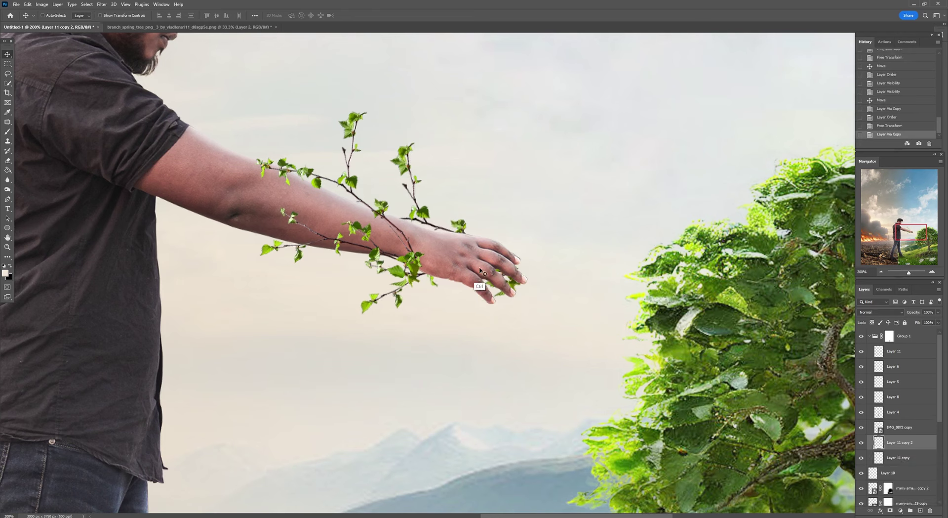
pyautogui.hotkey('ctrl', 'j')
pyautogui.moveTo(637, 326)
pyautogui.mouseDown()
pyautogui.moveTo(632, 310)
pyautogui.moveTo(641, 340)
pyautogui.mouseUp()
pyautogui.hotkey('ctrl', 't')
pyautogui.press('Return')
pyautogui.moveTo(623, 254); pyautogui.dragTo(617, 312)
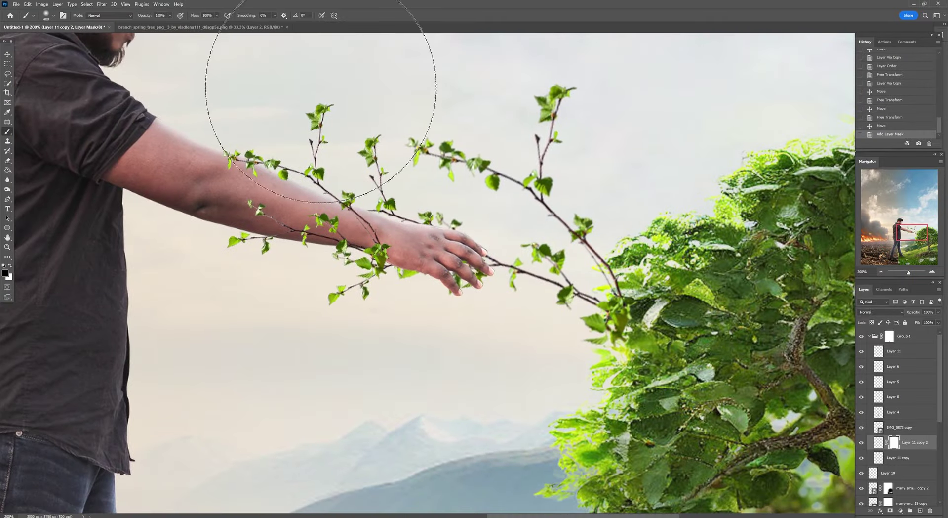
pyautogui.moveTo(533, 182); pyautogui.dragTo(424, 143)
pyautogui.moveTo(555, 91); pyautogui.dragTo(543, 207)
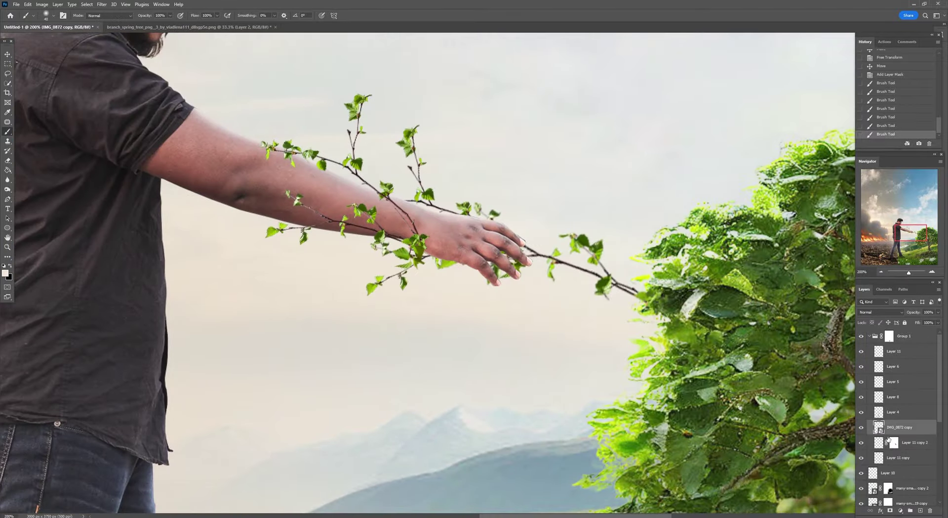
# Select the other branch copy and toggle the small-plants and tree layers to check them
pyautogui.click(903, 457)
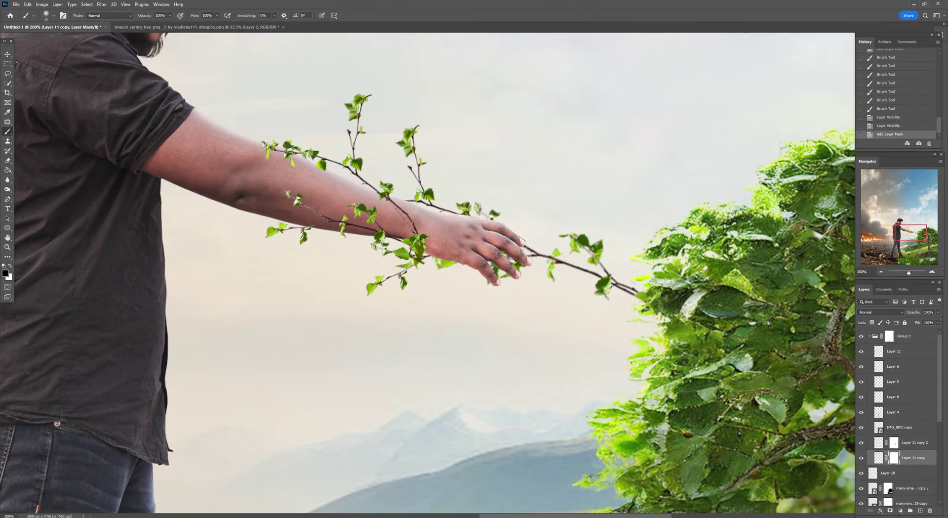
pyautogui.moveTo(424, 187); pyautogui.dragTo(443, 226)
pyautogui.scroll(-3, 431, 189)
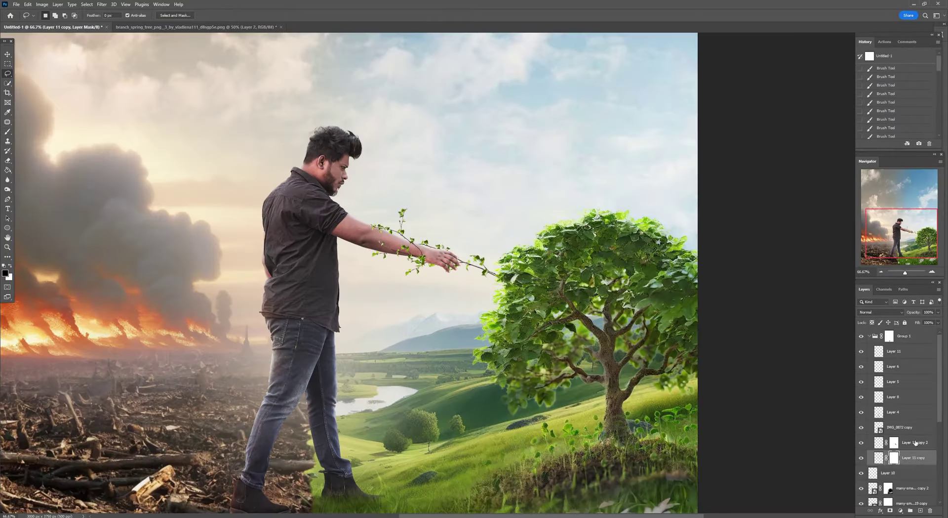
pyautogui.click(861, 331)
pyautogui.click(861, 330)
pyautogui.click(909, 346)
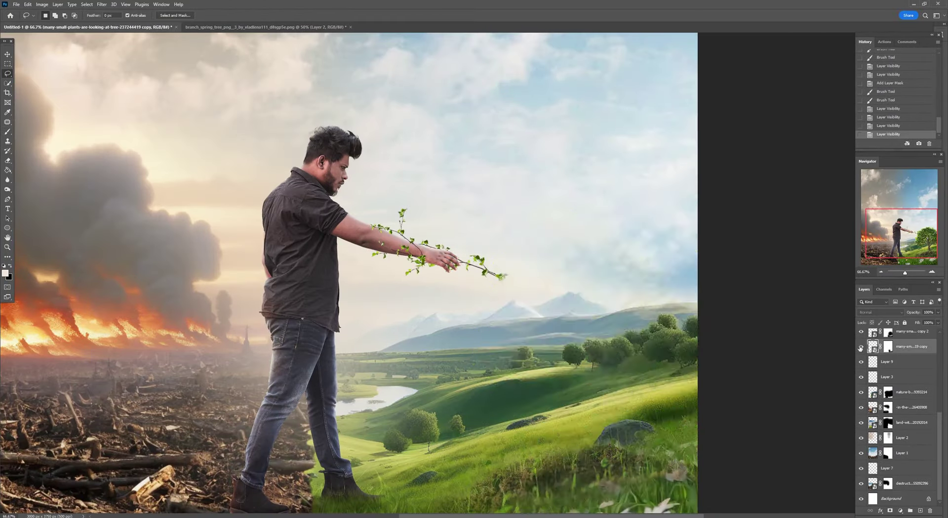
pyautogui.click(861, 346)
pyautogui.click(861, 346)
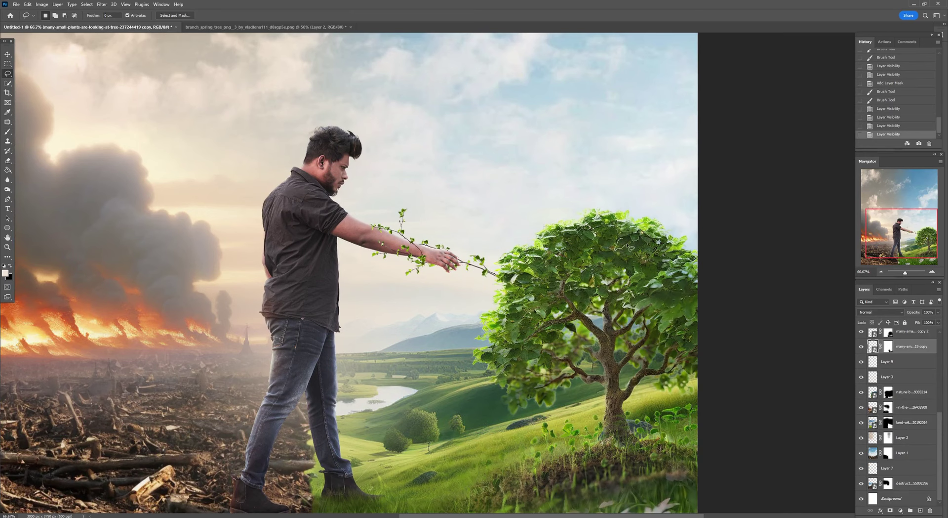
# Lasso a leaf from the tree onto Layer 12, convert it to a Smart Object, and move it into Group 1
pyautogui.moveTo(630, 247); pyautogui.dragTo(616, 243)
pyautogui.hotkey('ctrl', 'j')
pyautogui.rightClick(888, 381)
pyautogui.click(898, 266)
pyautogui.moveTo(888, 382); pyautogui.dragTo(884, 301)
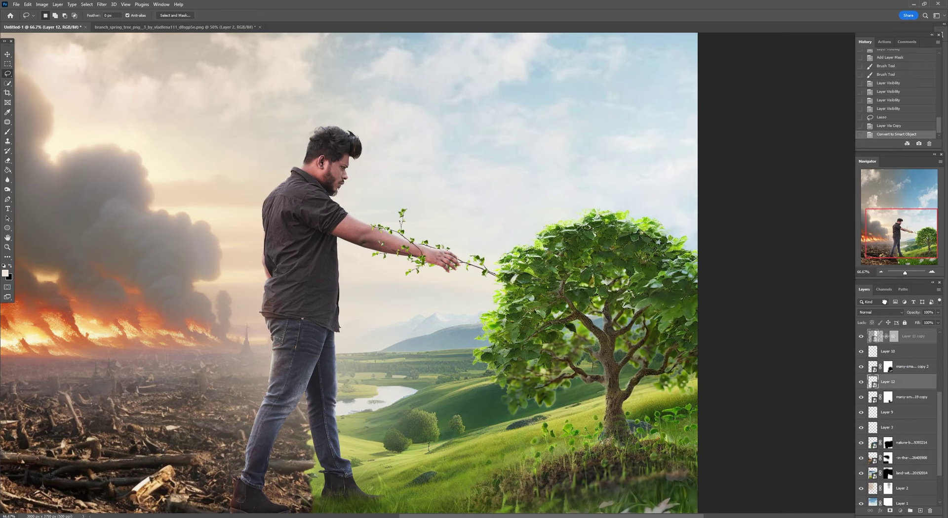
pyautogui.moveTo(884, 335); pyautogui.dragTo(884, 346)
pyautogui.hotkey('ctrl', '1')
# Place the leaf on the man's wrist, apply Curves, and resize and rotate it to fit
pyautogui.click(8, 54)
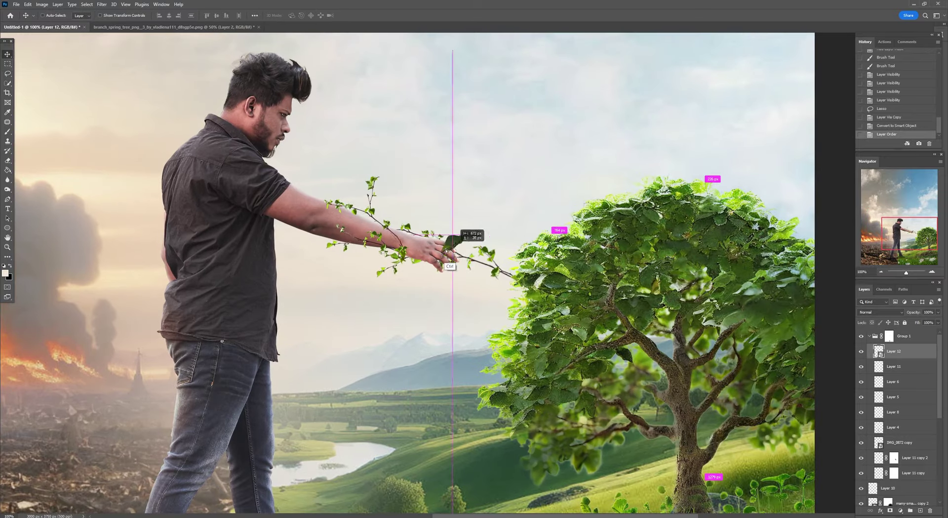
pyautogui.moveTo(446, 250); pyautogui.dragTo(423, 253)
pyautogui.hotkey('ctrl', 'm')
pyautogui.press('Return')
pyautogui.hotkey('ctrl', '+')
pyautogui.hotkey('ctrl', 't')
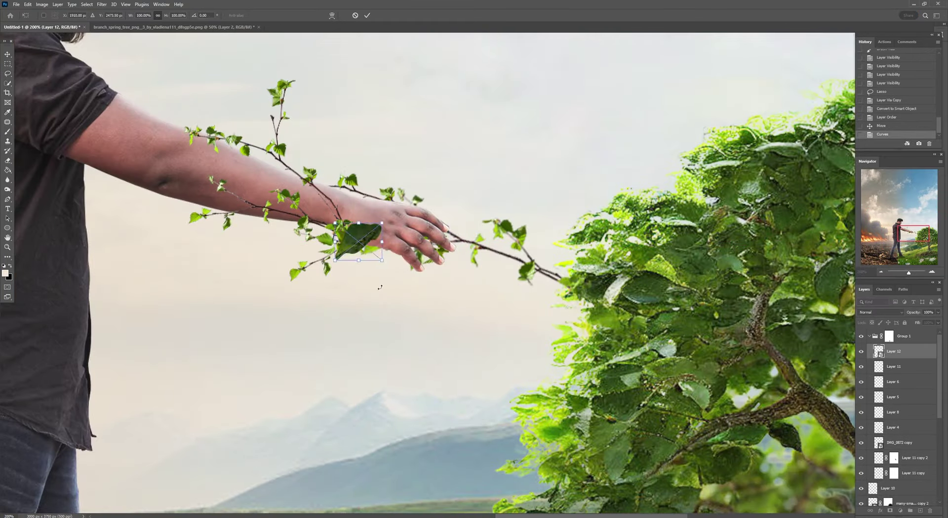
pyautogui.press('Return')
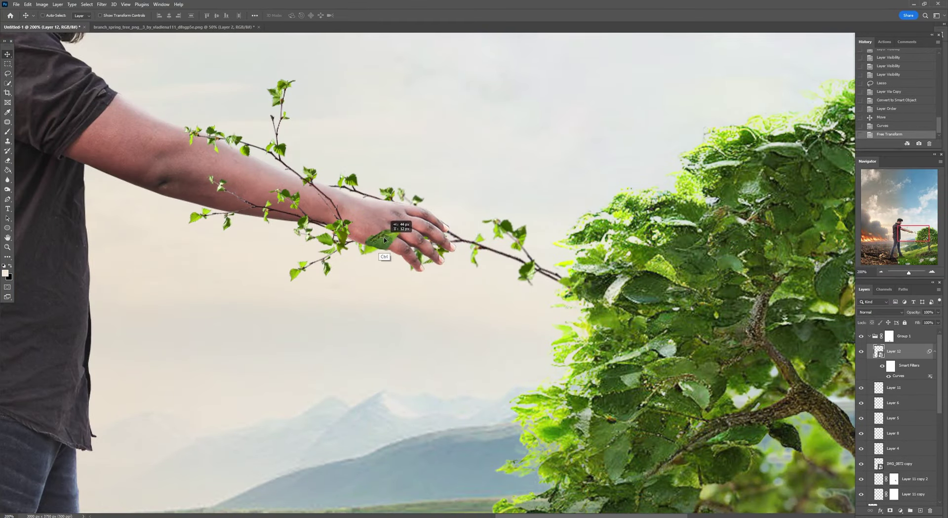
# Duplicate the leaf and place the copy on another spot on the hand
pyautogui.hotkey('ctrl', 'j')
pyautogui.moveTo(384, 240); pyautogui.dragTo(421, 249)
pyautogui.hotkey('ctrl', 't')
pyautogui.press('Return')
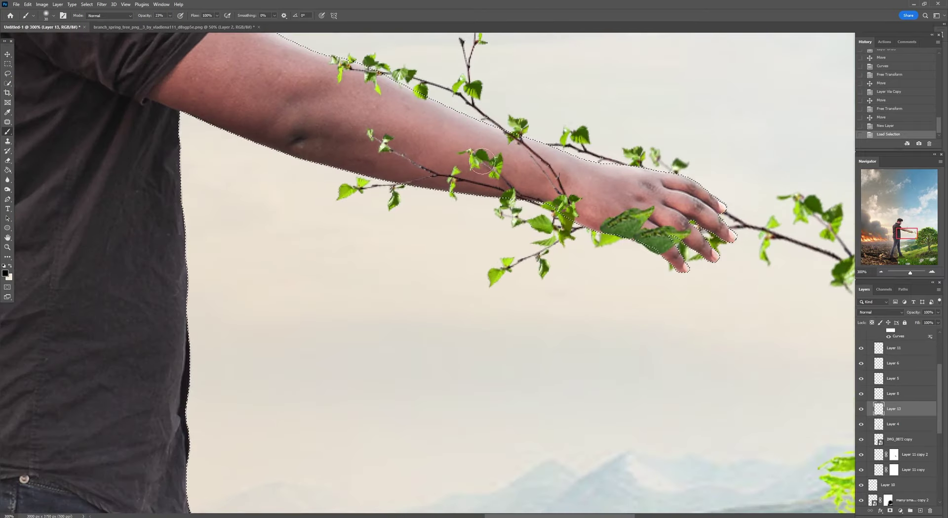
# Paint soft, low-opacity shading on Layer 13 over the arm beneath the branches, then deselect
pyautogui.rightClick(519, 181)
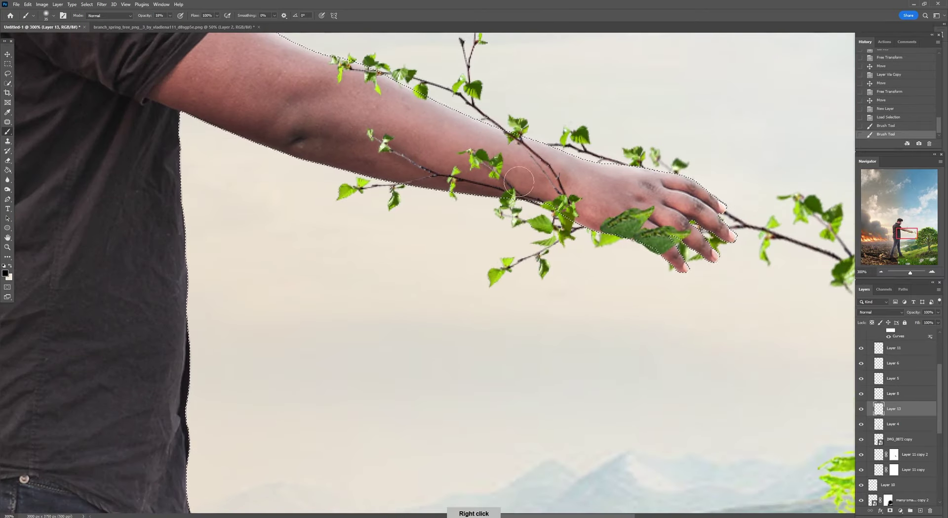
pyautogui.moveTo(432, 99); pyautogui.dragTo(405, 111)
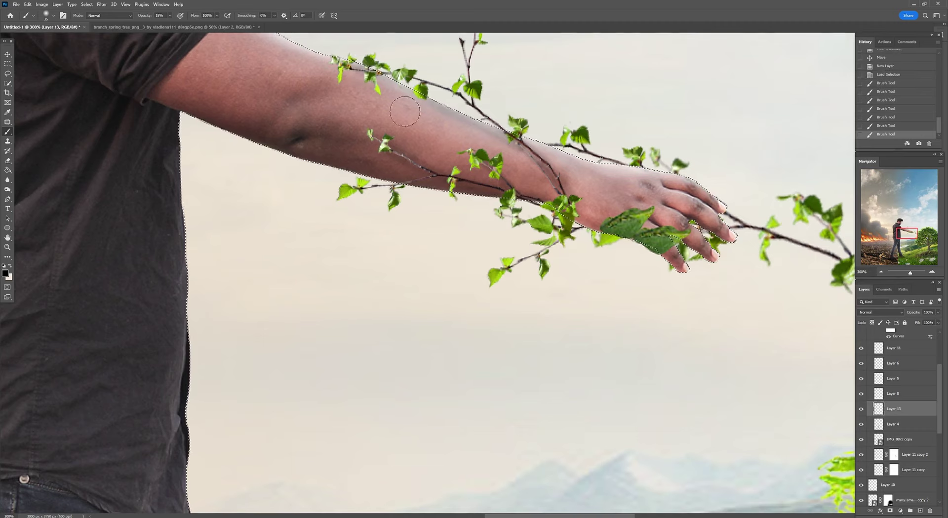
pyautogui.moveTo(591, 228); pyautogui.dragTo(633, 237)
pyautogui.press(']')
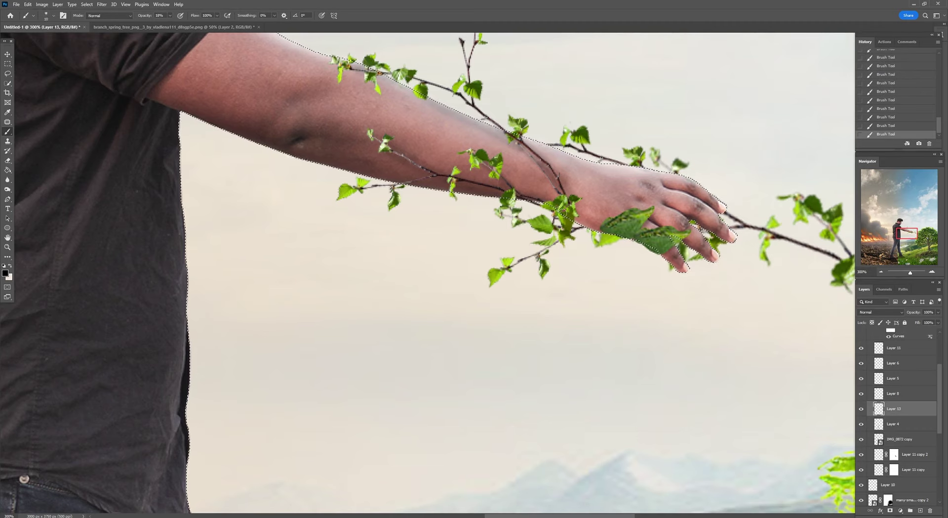
pyautogui.rightClick(522, 181)
pyautogui.press('Escape')
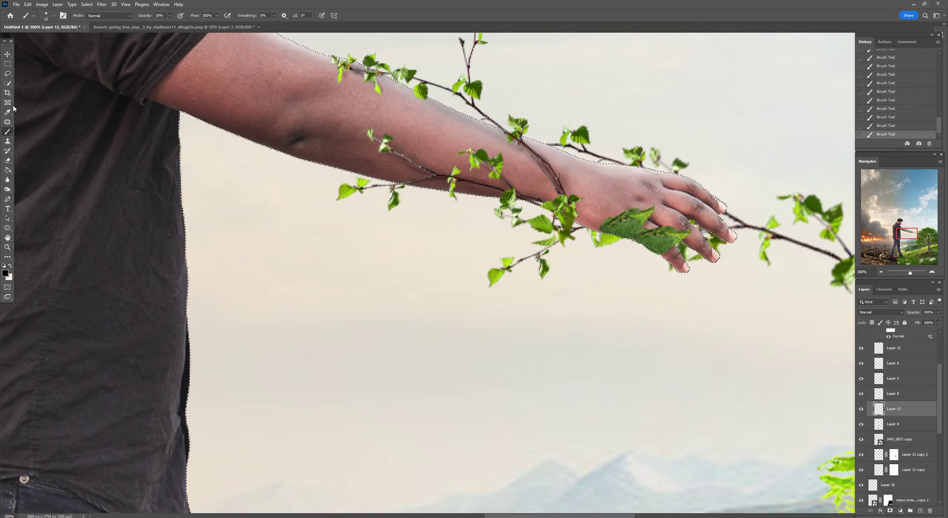
pyautogui.press('l')
pyautogui.hotkey('ctrl', 'd')
pyautogui.hotkey('ctrl', '-')
pyautogui.hotkey('ctrl', '-')
pyautogui.hotkey('ctrl', '-')
pyautogui.hotkey('ctrl', '-')
pyautogui.hotkey('ctrl', '-')
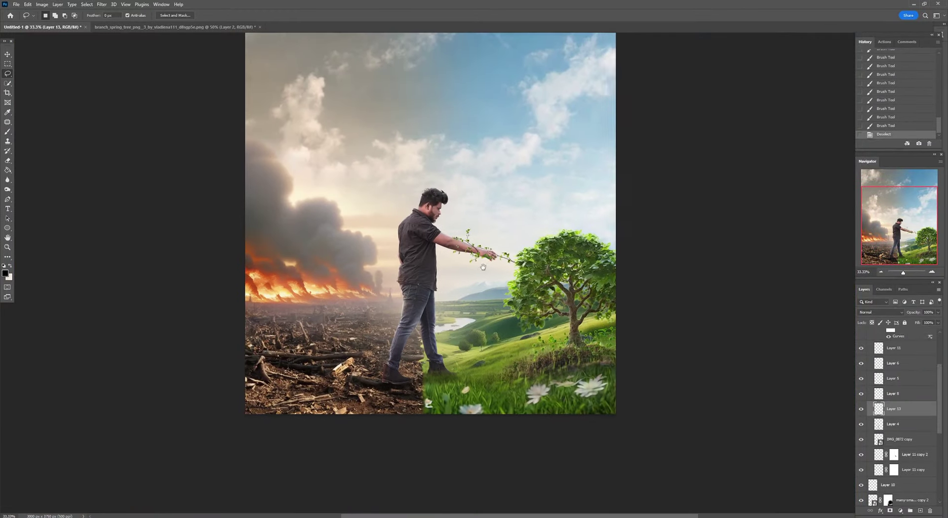
# Close the branch image without saving and place the backpack photo, flipped horizontally
pyautogui.click(260, 26)
pyautogui.click(470, 190)
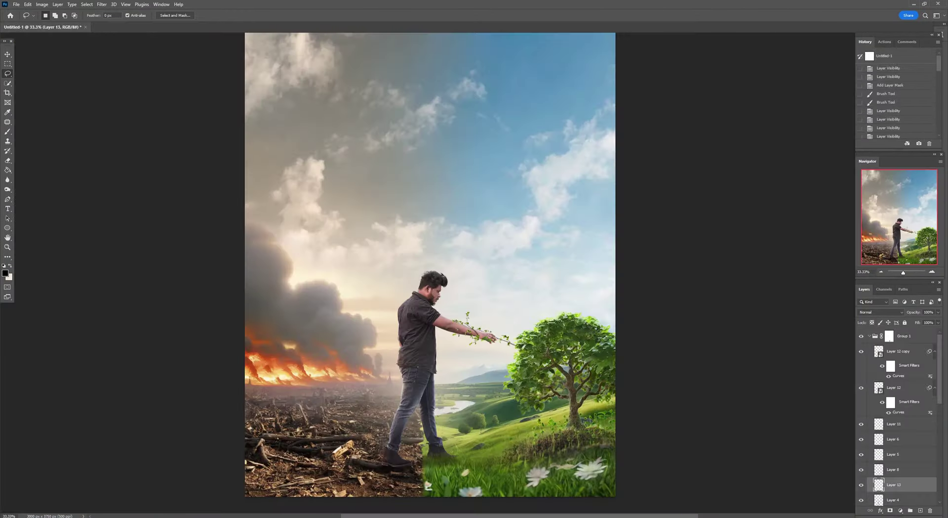
pyautogui.moveTo(410, 204); pyautogui.dragTo(376, 195)
pyautogui.moveTo(364, 54); pyautogui.dragTo(346, 452)
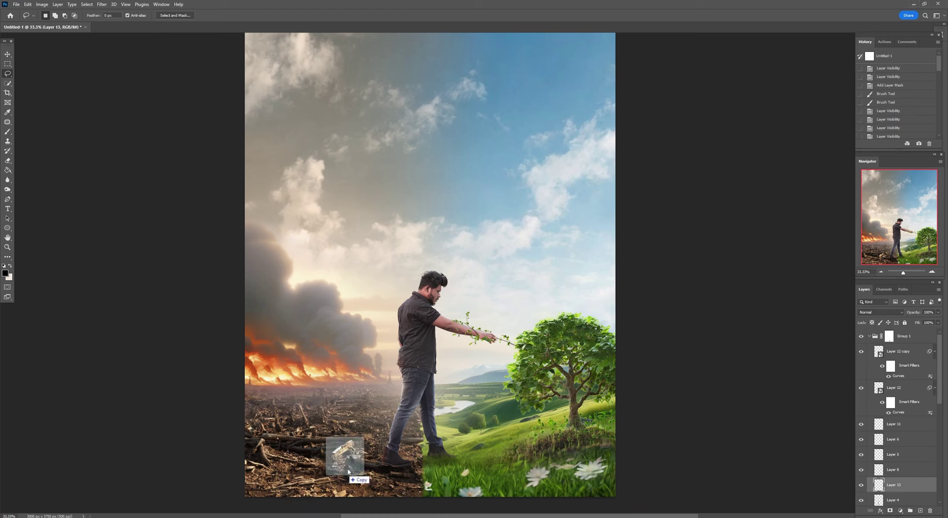
pyautogui.rightClick(489, 266)
pyautogui.click(509, 399)
pyautogui.moveTo(286, 253); pyautogui.dragTo(391, 236)
pyautogui.press('Return')
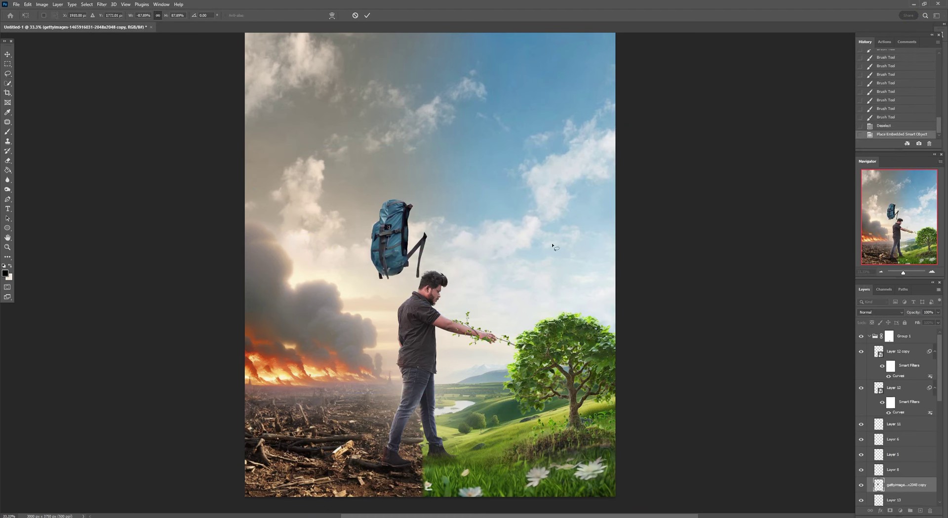
# Rasterize the backpack, lasso-cut it onto Layer 14, and convert that layer to a Smart Object
pyautogui.press('l')
pyautogui.hotkey('ctrl', '+')
pyautogui.hotkey('ctrl', 'shift', 'r')
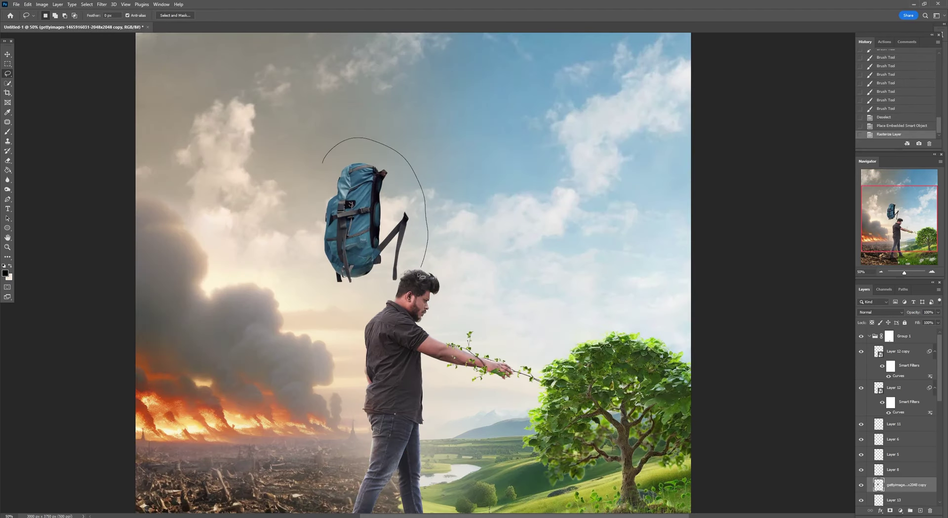
pyautogui.moveTo(419, 275); pyautogui.dragTo(358, 217)
pyautogui.rightClick(358, 217)
pyautogui.click(380, 290)
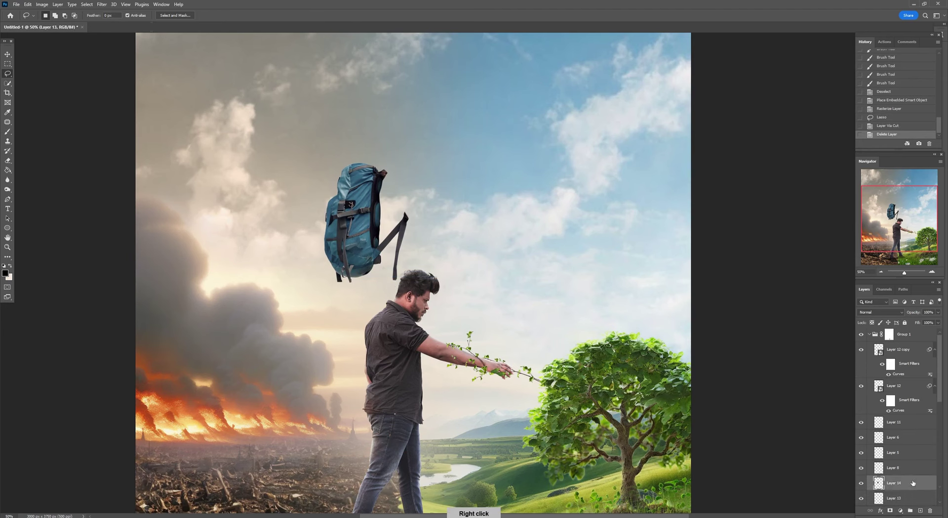
pyautogui.rightClick(913, 482)
pyautogui.click(879, 270)
# Scale the backpack onto the man's back and move Layer 14 above Layer 11
pyautogui.hotkey('ctrl', 't')
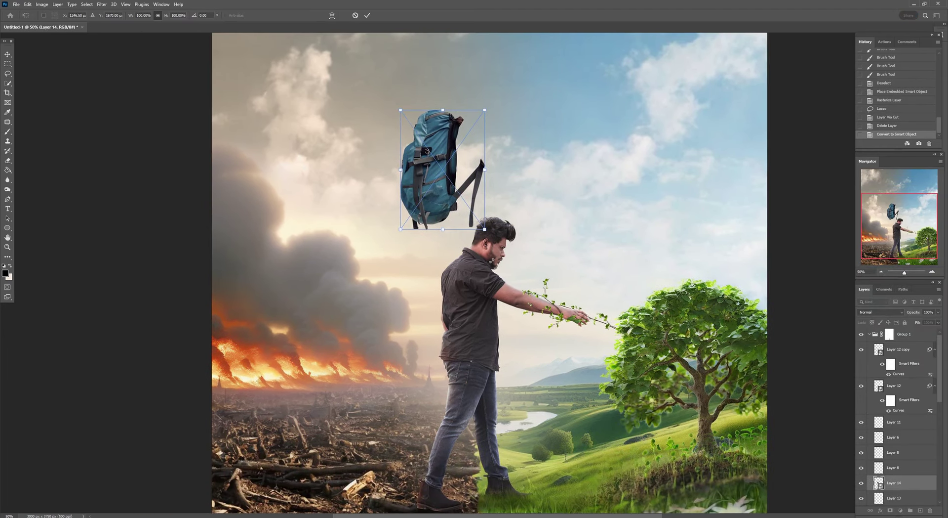
pyautogui.moveTo(445, 172); pyautogui.dragTo(432, 321)
pyautogui.hotkey('ctrl', '+')
pyautogui.moveTo(515, 202); pyautogui.dragTo(501, 199)
pyautogui.hotkey('ctrl', '+')
pyautogui.press('Return')
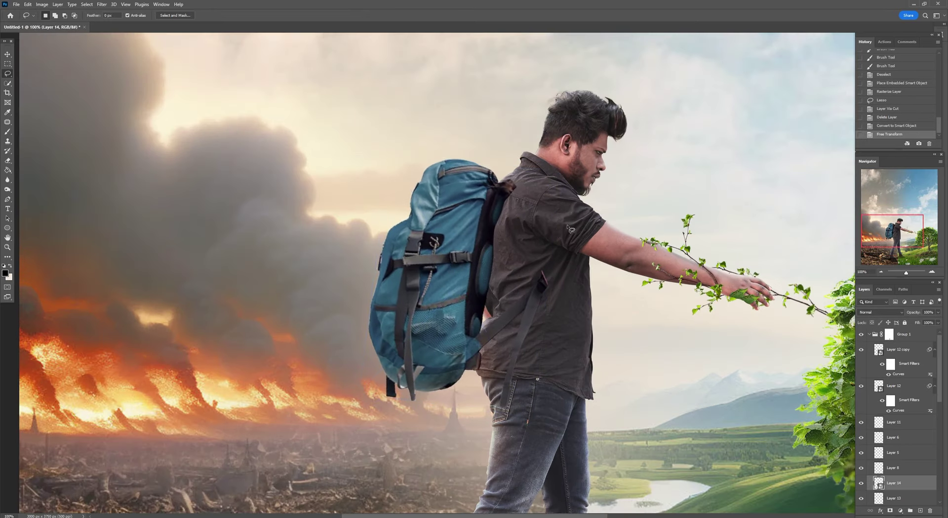
pyautogui.moveTo(455, 290); pyautogui.dragTo(469, 279)
pyautogui.moveTo(900, 434); pyautogui.dragTo(898, 418)
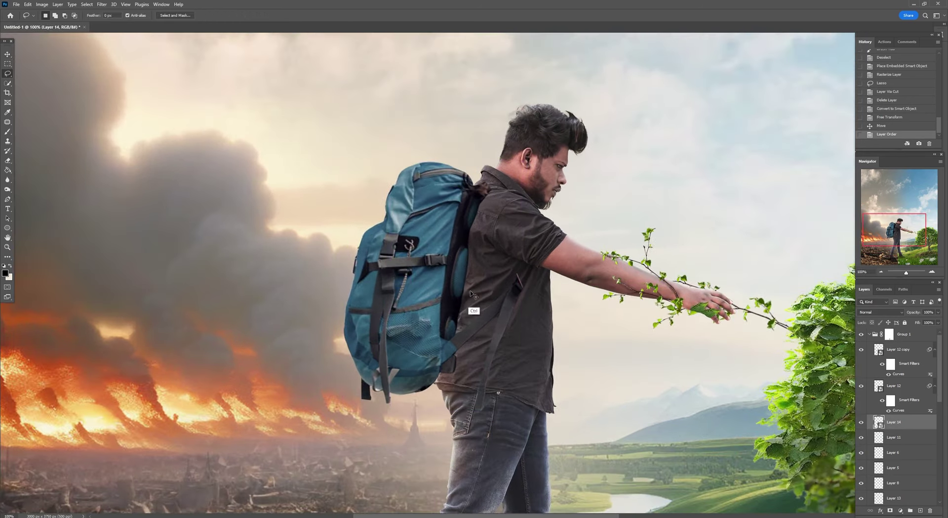
pyautogui.keyDown('ctrl'); pyautogui.click(471, 295); pyautogui.keyUp('ctrl')
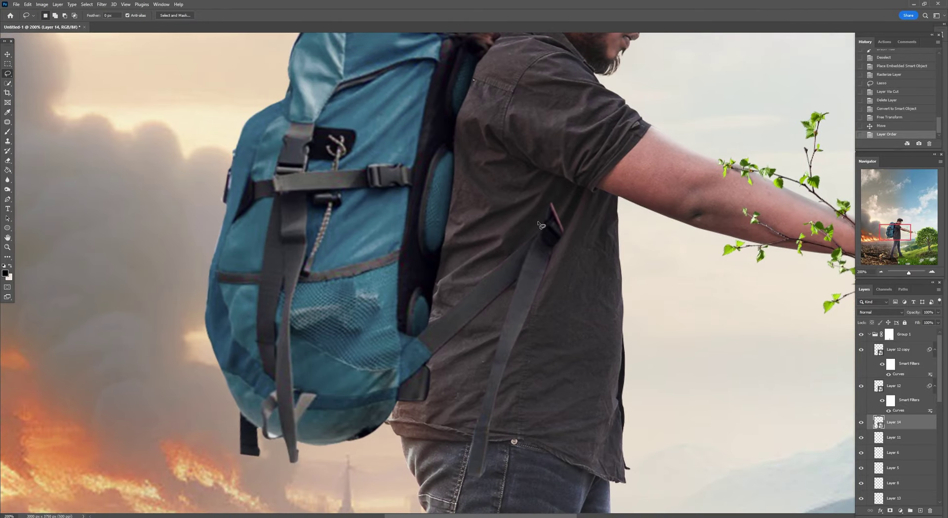
# Copy the backpack strap to a new smart-object layer and move it onto the shirt front
pyautogui.hotkey('ctrl', 'j')
pyautogui.rightClick(898, 426)
pyautogui.click(884, 232)
pyautogui.moveTo(548, 255); pyautogui.dragTo(546, 247)
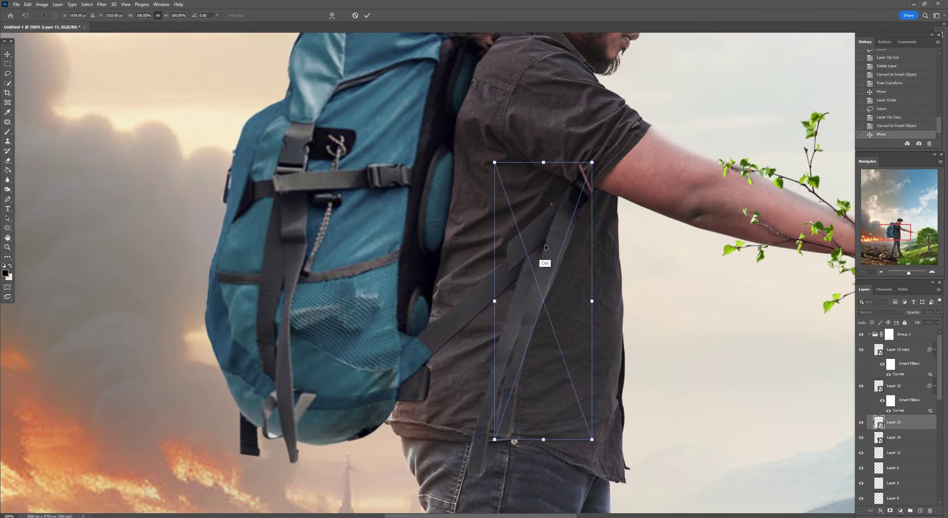
pyautogui.press('Return')
pyautogui.press('l')
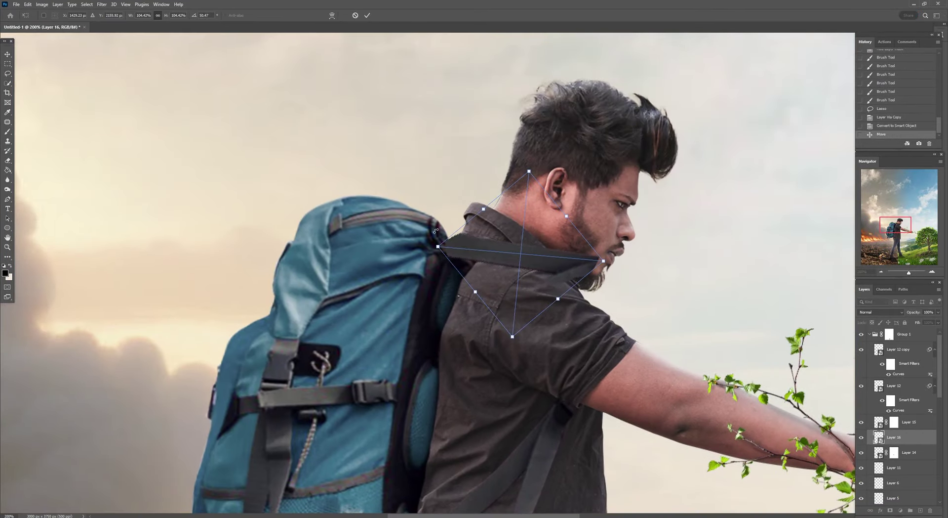
# Warp the strap copy over the shoulder, mask Layer 16, and darken it with Curves
pyautogui.rightClick(488, 286)
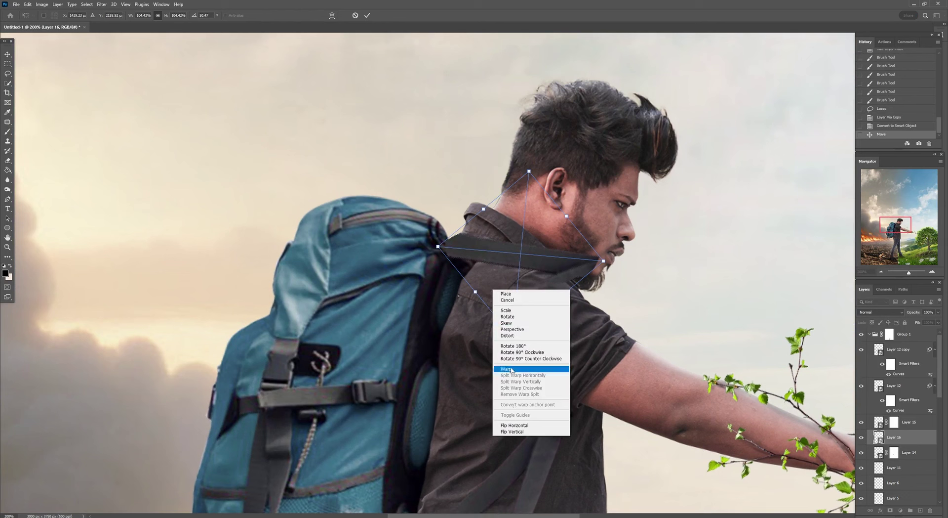
pyautogui.click(529, 364)
pyautogui.moveTo(493, 277); pyautogui.dragTo(461, 261)
pyautogui.press('Return')
pyautogui.press('l')
pyautogui.click(890, 510)
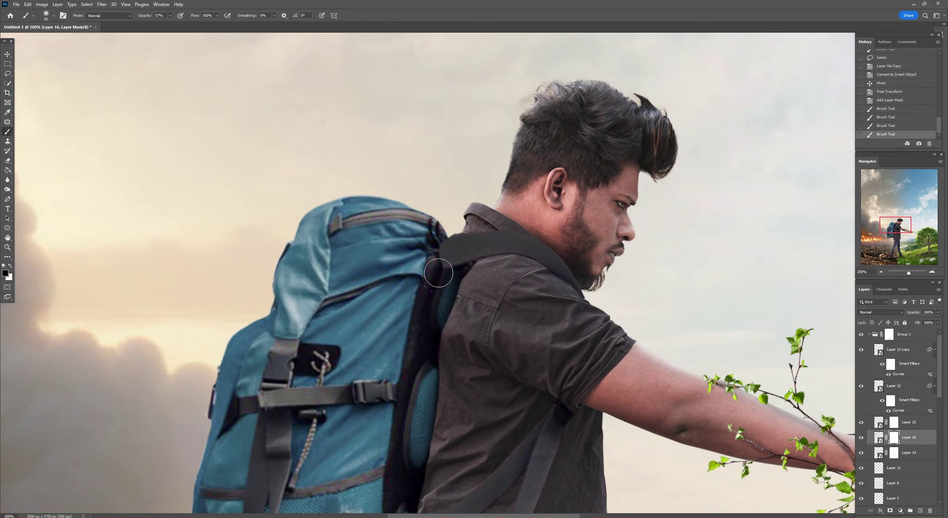
pyautogui.hotkey('ctrl', 'm')
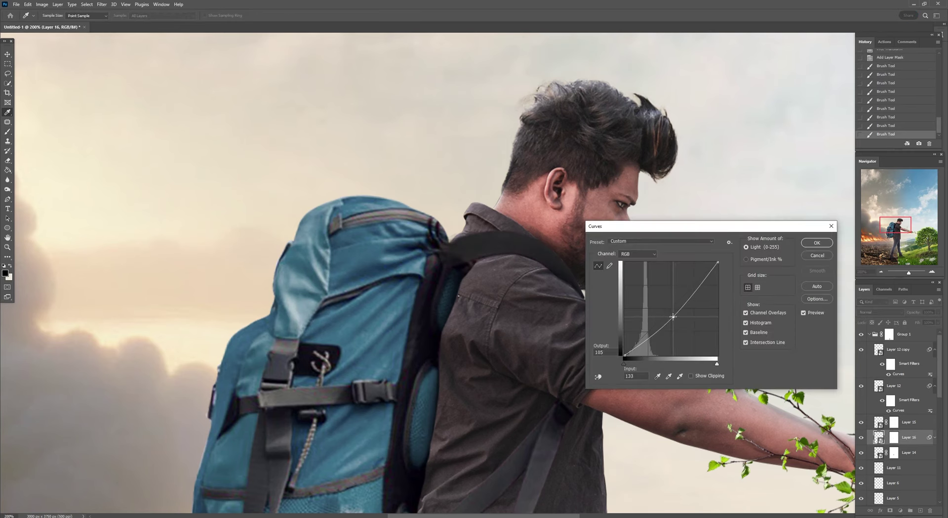
pyautogui.press('Return')
pyautogui.hotkey('ctrl', '-')
pyautogui.hotkey('ctrl', '-')
pyautogui.hotkey('ctrl', '-')
# On a new layer inside the figure selection, shade along the backpack edge at 11% opacity
pyautogui.hotkey('ctrl', '+')
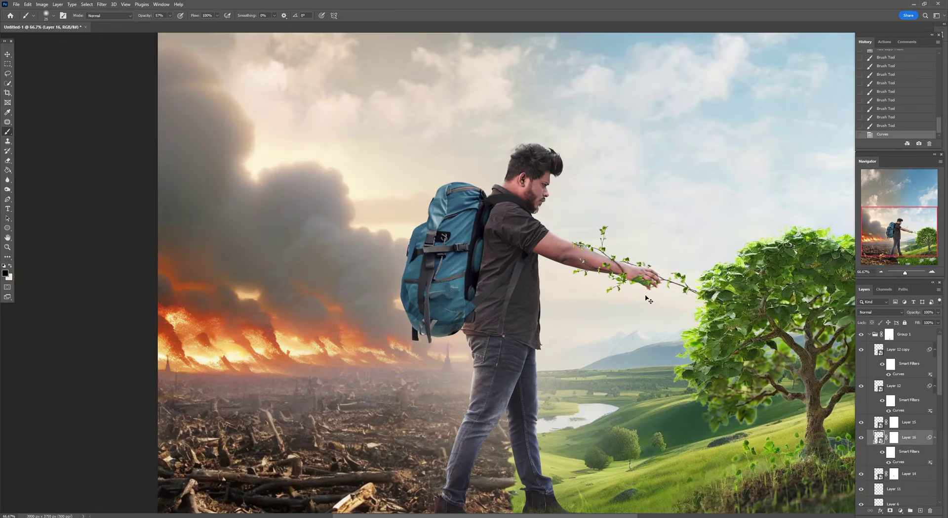
pyautogui.keyDown('ctrl'); pyautogui.click(496, 268); pyautogui.keyUp('ctrl')
pyautogui.click(922, 511)
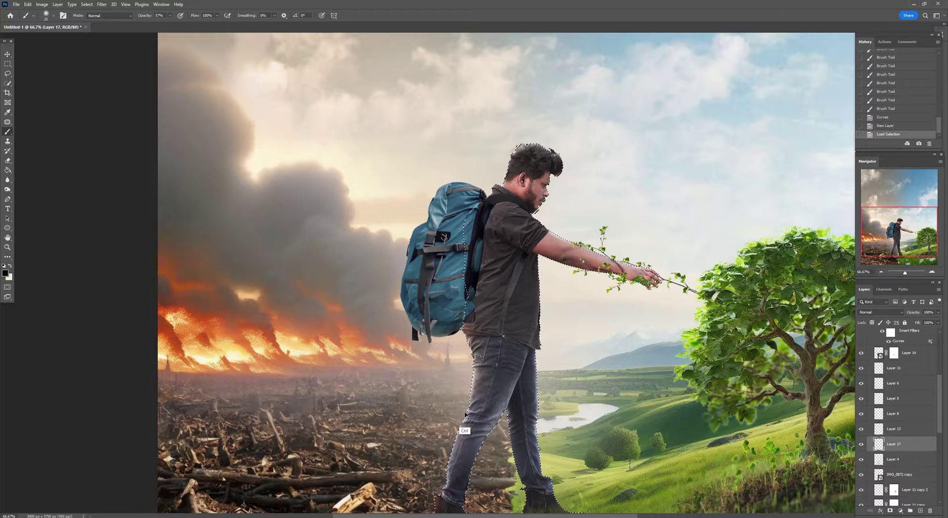
pyautogui.hotkey('ctrl', '+')
pyautogui.moveTo(479, 276); pyautogui.dragTo(472, 316)
pyautogui.press(']')
pyautogui.press(']')
pyautogui.moveTo(472, 296); pyautogui.dragTo(463, 336)
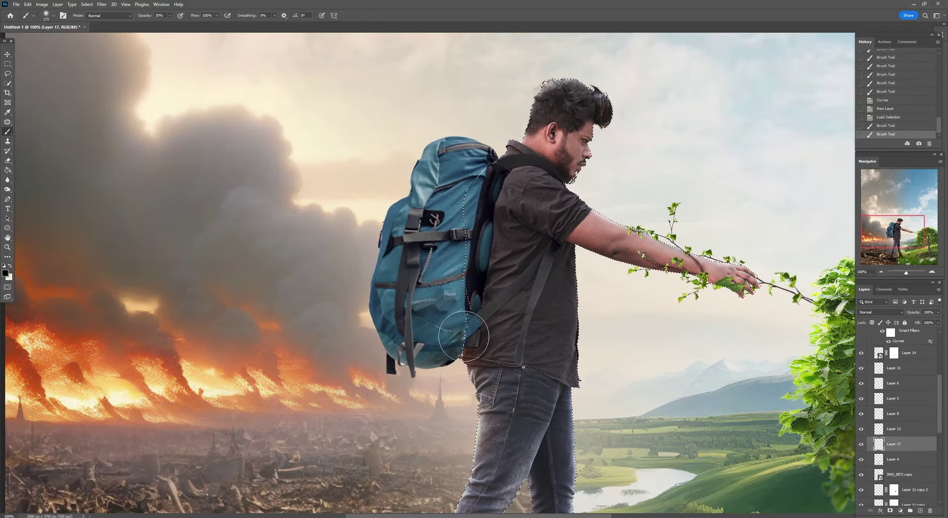
pyautogui.press('[')
pyautogui.press('[')
pyautogui.press('[')
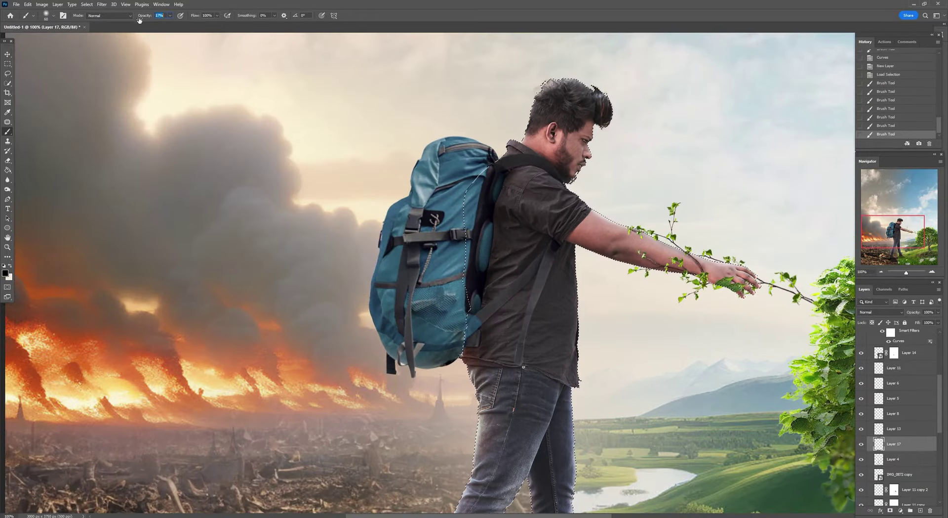
pyautogui.write('11')
pyautogui.press('Return')
pyautogui.hotkey('ctrl', '+')
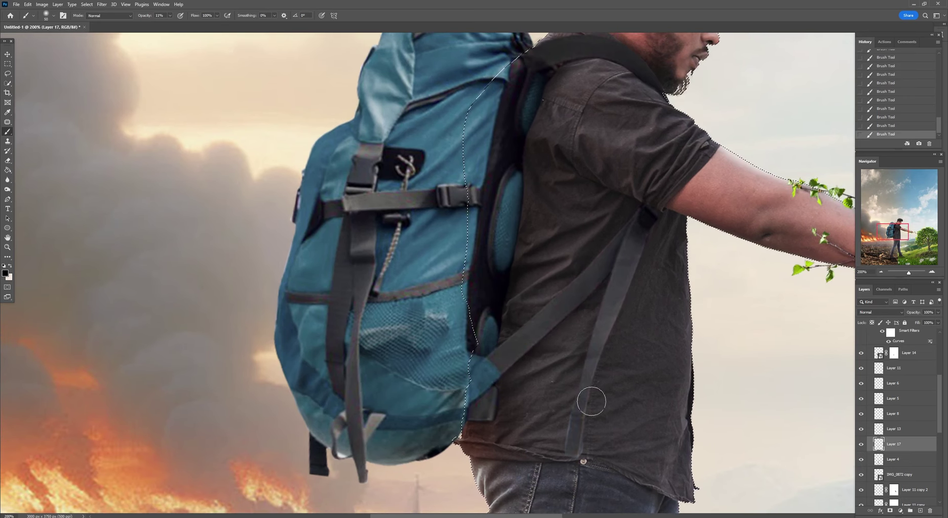
# Paint broader soft shading over the backpack top with a larger brush, then deselect
pyautogui.press(']')
pyautogui.press(']')
pyautogui.press(']')
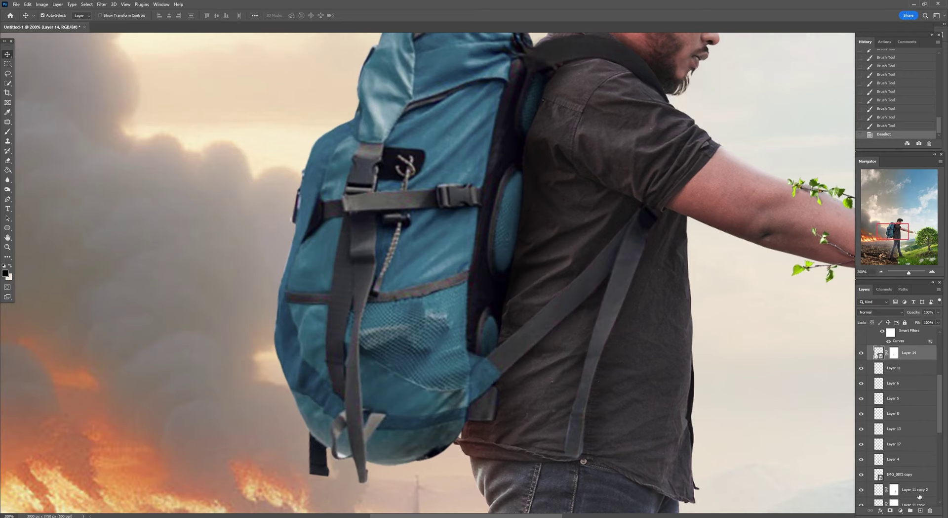
pyautogui.press('b')
pyautogui.moveTo(568, 296)
pyautogui.mouseDown()
pyautogui.moveTo(540, 201)
pyautogui.moveTo(540, 127)
pyautogui.moveTo(476, 338)
pyautogui.mouseUp()
pyautogui.press(']')
pyautogui.press(']')
pyautogui.press(']')
pyautogui.hotkey('ctrl', '-')
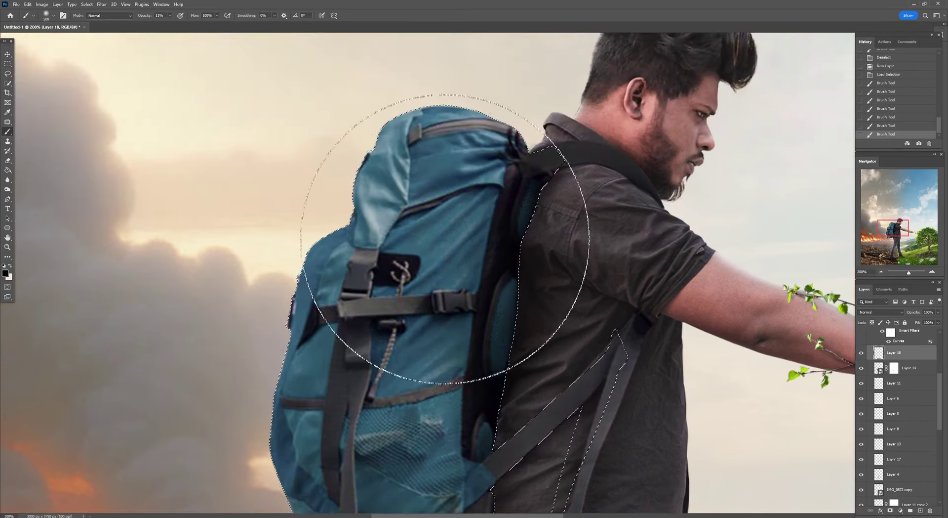
pyautogui.moveTo(444, 232); pyautogui.dragTo(417, 395)
pyautogui.click(7, 73)
pyautogui.hotkey('ctrl', 'd')
pyautogui.hotkey('ctrl', '-')
pyautogui.hotkey('ctrl', '-')
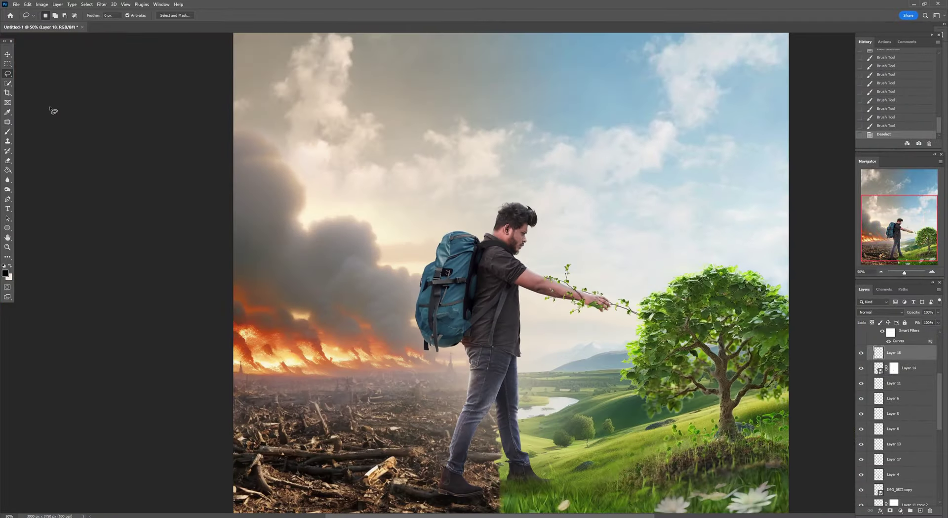
# Place the oxygen tank image and shrink it down onto the backpack
pyautogui.click(164, 499)
pyautogui.moveTo(244, 53)
pyautogui.mouseDown()
pyautogui.moveTo(494, 252)
pyautogui.moveTo(445, 253)
pyautogui.mouseUp()
pyautogui.moveTo(648, 272); pyautogui.dragTo(474, 207)
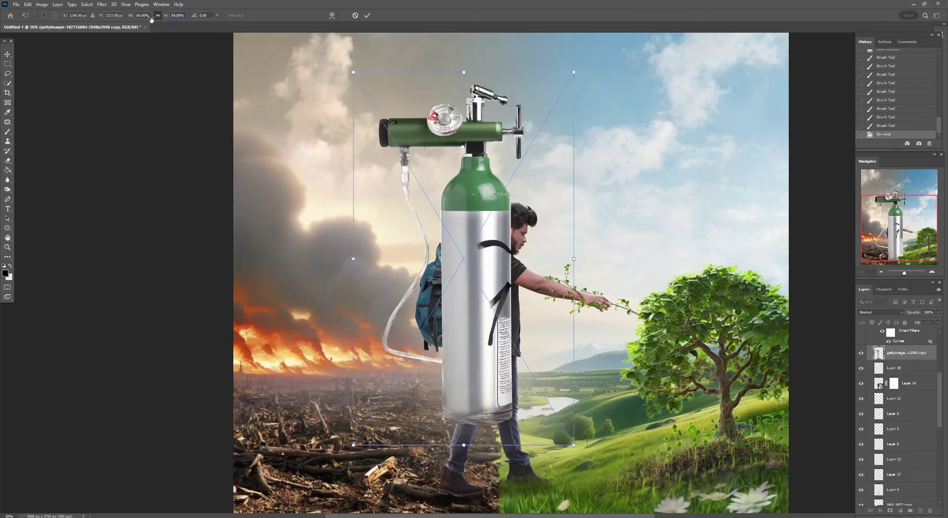
pyautogui.hotkey('ctrl', '+')
pyautogui.scroll(1, 546, 274)
pyautogui.hscroll(-1, 546, 274)
pyautogui.moveTo(567, 167)
pyautogui.mouseDown()
pyautogui.moveTo(508, 239)
pyautogui.moveTo(541, 220)
pyautogui.mouseUp()
pyautogui.press('Return')
# Rotate the oxygen tank more upright and move it into place on the backpack
pyautogui.hotkey('ctrl', '+')
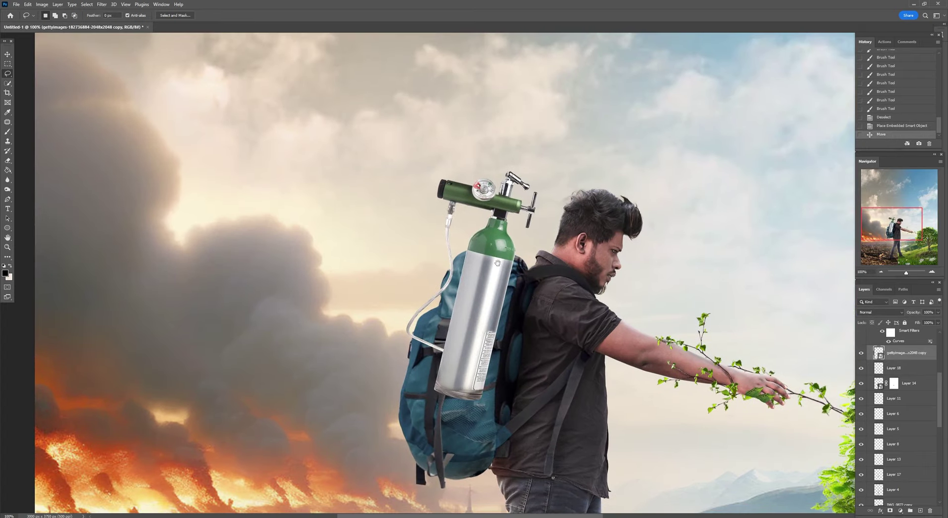
pyautogui.hotkey('ctrl', 't')
pyautogui.moveTo(368, 395); pyautogui.dragTo(380, 390)
pyautogui.press('Return')
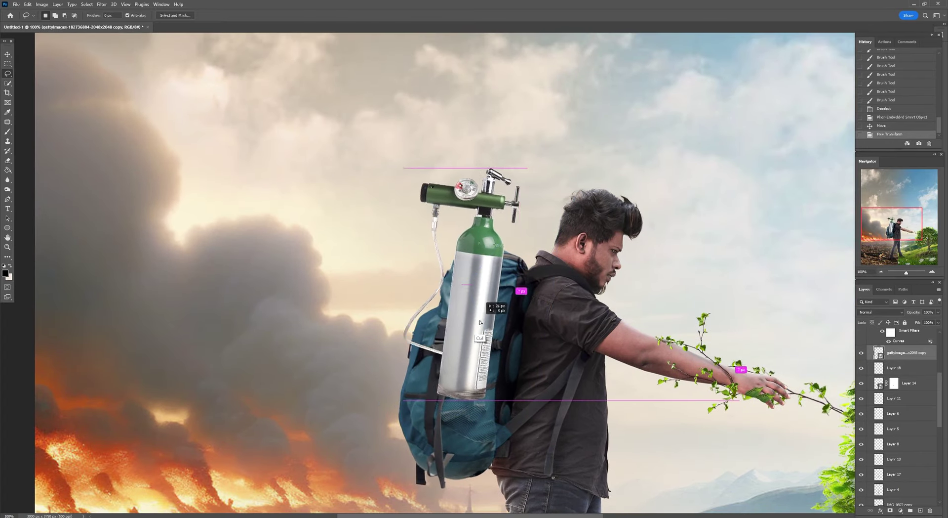
pyautogui.moveTo(477, 295); pyautogui.dragTo(486, 320)
# Set the tank's Fill to 50% and mask it where it overlaps the backpack top
pyautogui.hotkey('ctrl', '+')
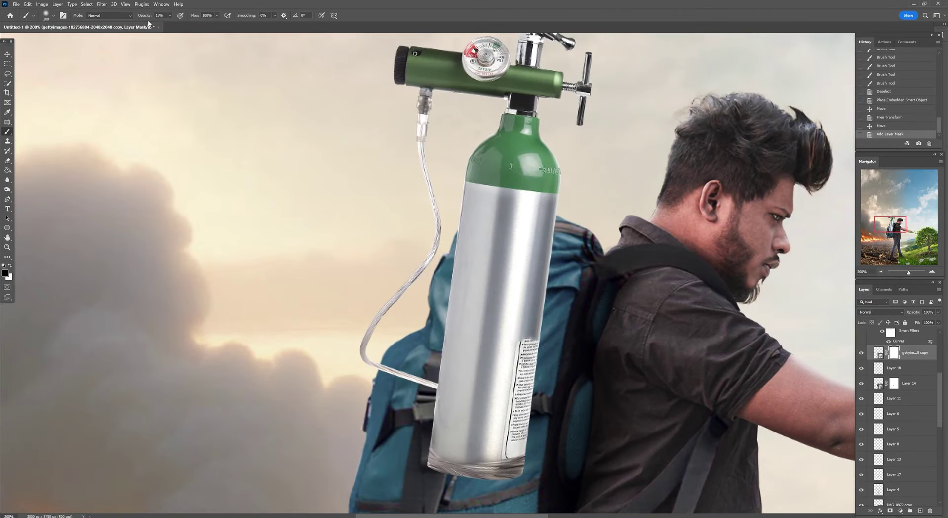
pyautogui.write('50')
pyautogui.press('Return')
pyautogui.scroll(1, 478, 205)
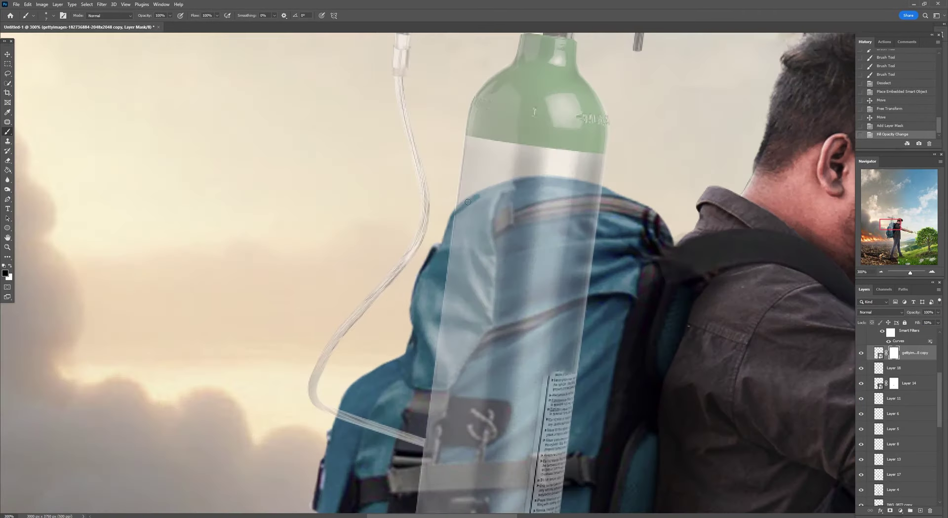
pyautogui.press(']')
pyautogui.press(']')
pyautogui.press(']')
pyautogui.moveTo(445, 296)
pyautogui.mouseDown()
pyautogui.moveTo(568, 395)
pyautogui.moveTo(592, 232)
pyautogui.mouseUp()
pyautogui.moveTo(519, 222); pyautogui.dragTo(580, 255)
pyautogui.moveTo(494, 196); pyautogui.dragTo(454, 316)
pyautogui.moveTo(474, 207); pyautogui.dragTo(556, 245)
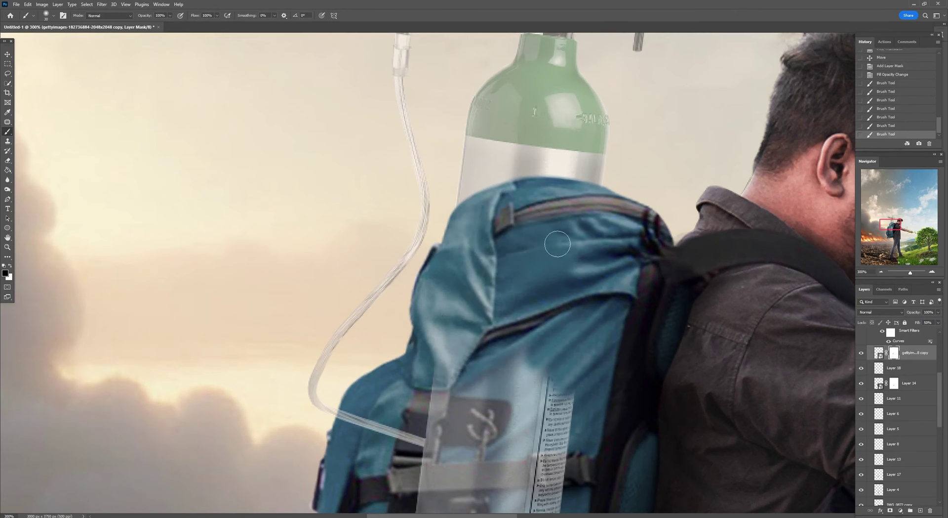
# Hide the tank's lower end behind the backpack, restore 100% Fill, and place the breathing mask image
pyautogui.press('[')
pyautogui.scroll(-3, 455, 310)
pyautogui.press(']')
pyautogui.moveTo(450, 328)
pyautogui.mouseDown()
pyautogui.moveTo(568, 434)
pyautogui.moveTo(493, 198)
pyautogui.mouseUp()
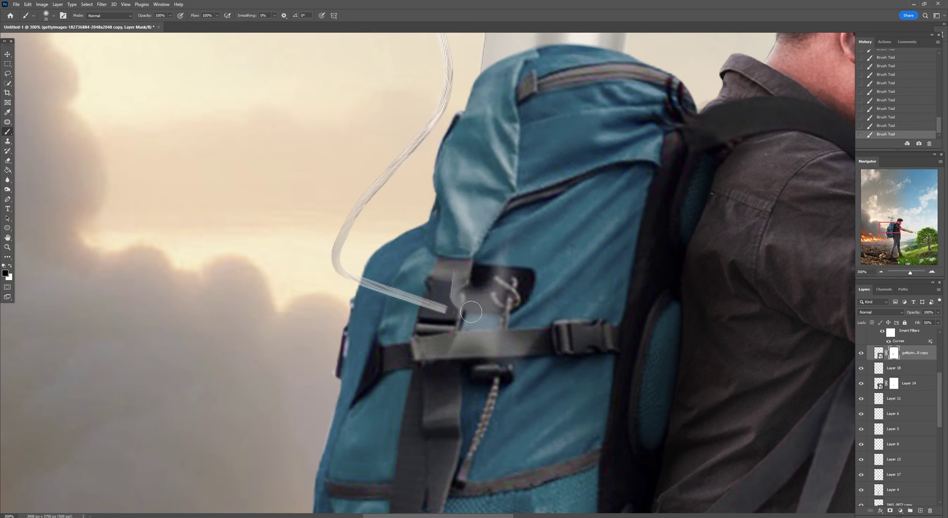
pyautogui.moveTo(474, 252); pyautogui.dragTo(468, 327)
pyautogui.scroll(3, 547, 106)
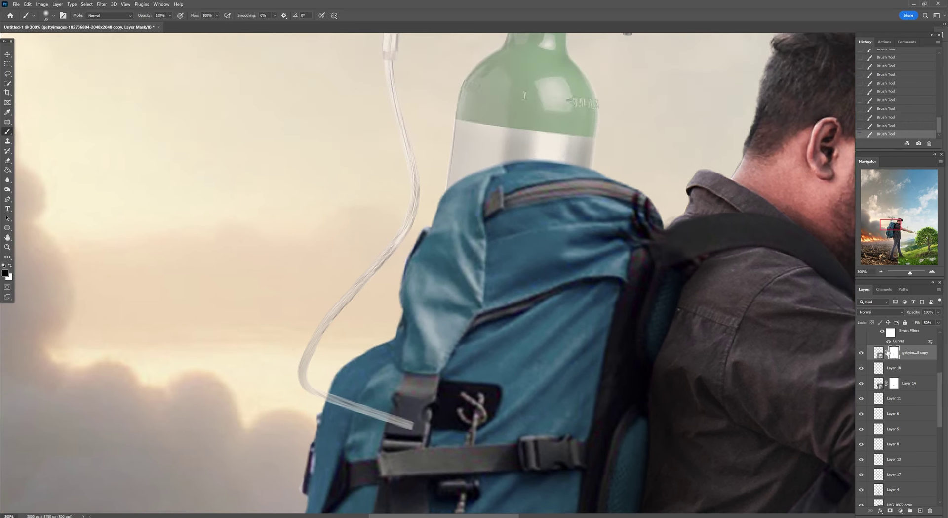
pyautogui.moveTo(938, 322); pyautogui.dragTo(935, 333)
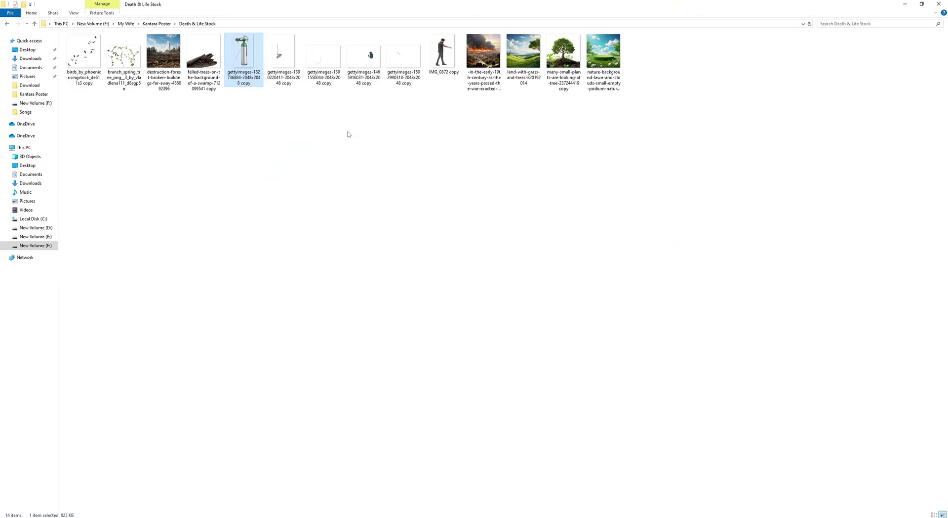
pyautogui.moveTo(283, 52); pyautogui.dragTo(468, 272)
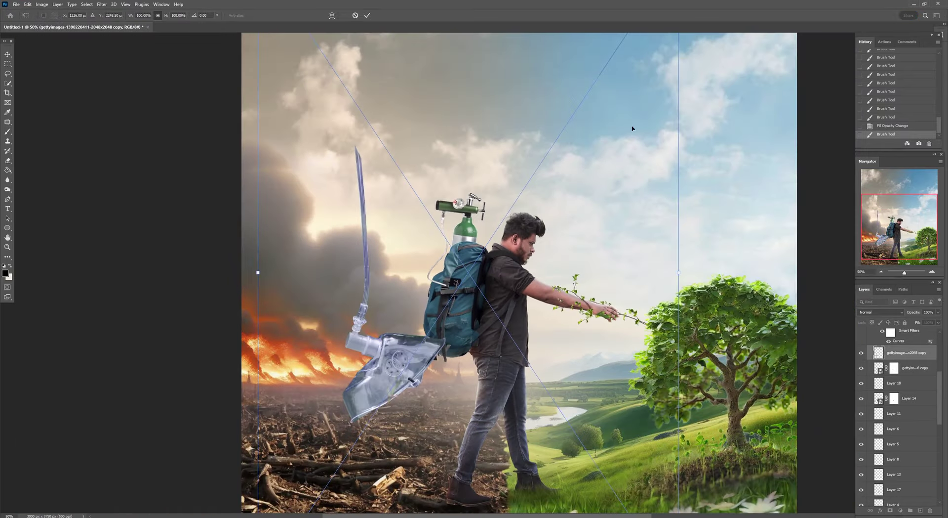
pyautogui.moveTo(679, 272); pyautogui.dragTo(543, 222)
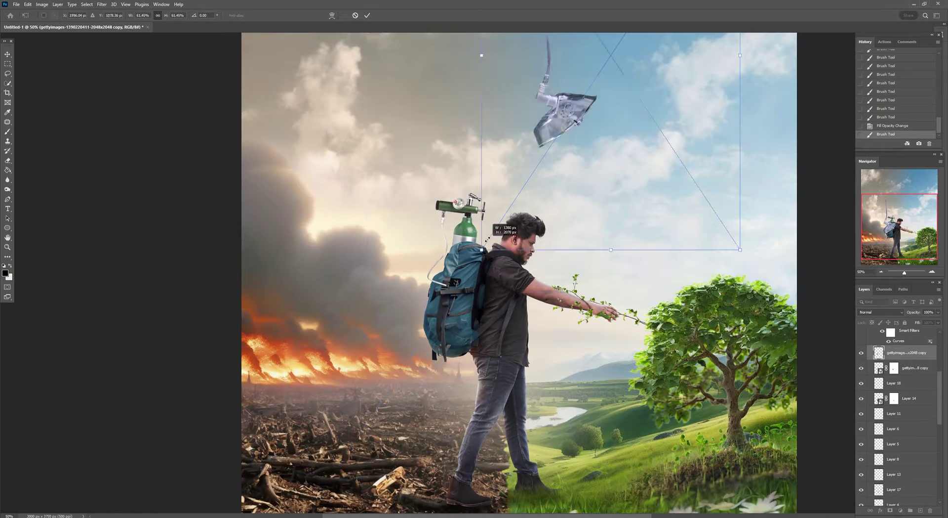
# Move, rotate and scale the breathing mask to sit over the man's nose and mouth
pyautogui.moveTo(619, 79); pyautogui.dragTo(566, 200)
pyautogui.hotkey('ctrl', '+')
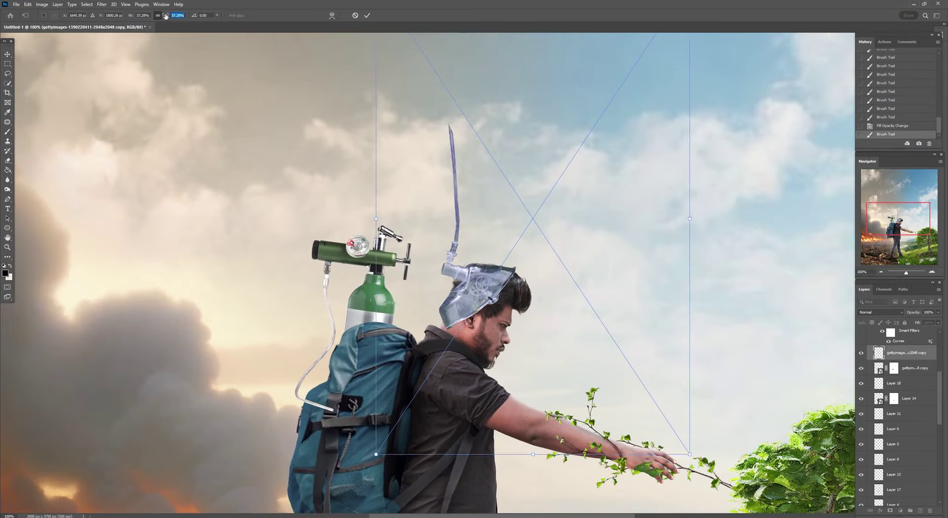
pyautogui.hotkey('ctrl', '+')
pyautogui.moveTo(635, 145)
pyautogui.mouseDown()
pyautogui.moveTo(488, 398)
pyautogui.moveTo(612, 374)
pyautogui.moveTo(577, 363)
pyautogui.mouseUp()
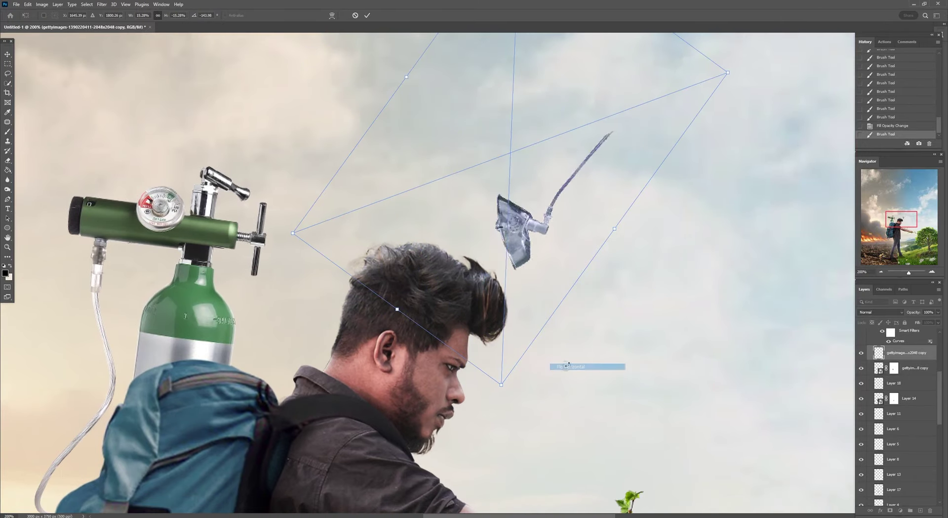
pyautogui.hotkey('ctrl', '-')
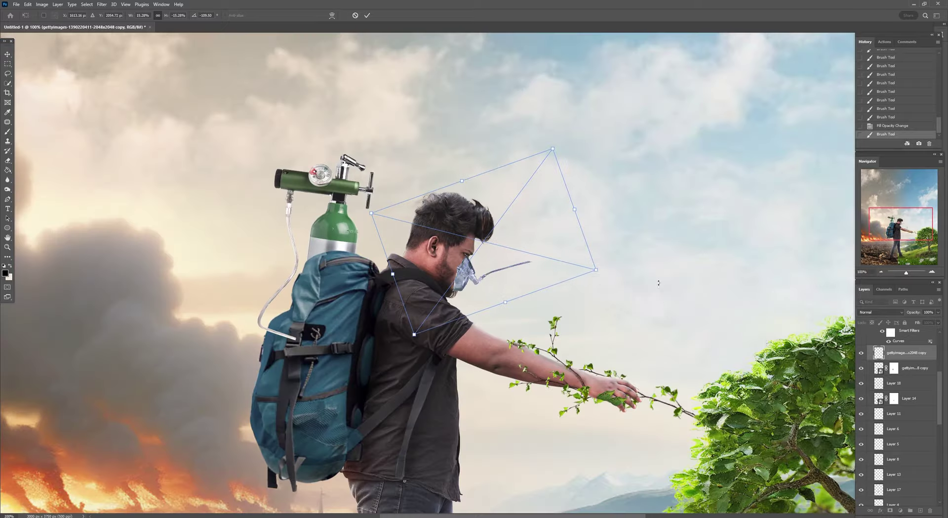
pyautogui.moveTo(596, 271); pyautogui.dragTo(642, 281)
pyautogui.hotkey('ctrl', '+')
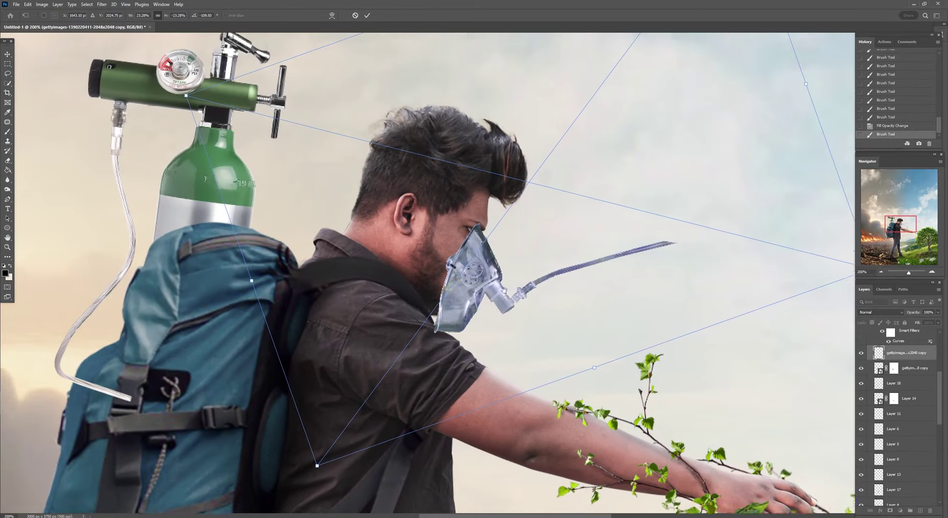
# Warp the breathing mask's edge to hug the face and apply a Hue/Saturation adjustment
pyautogui.rightClick(499, 291)
pyautogui.click(518, 356)
pyautogui.moveTo(323, 453); pyautogui.dragTo(316, 314)
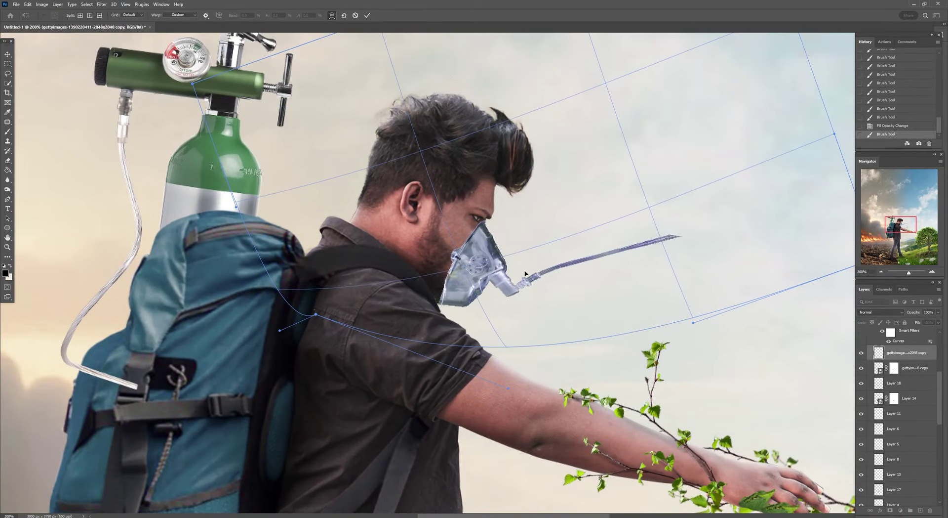
pyautogui.press('Return')
pyautogui.hotkey('ctrl', '-')
pyautogui.hotkey('ctrl', '+')
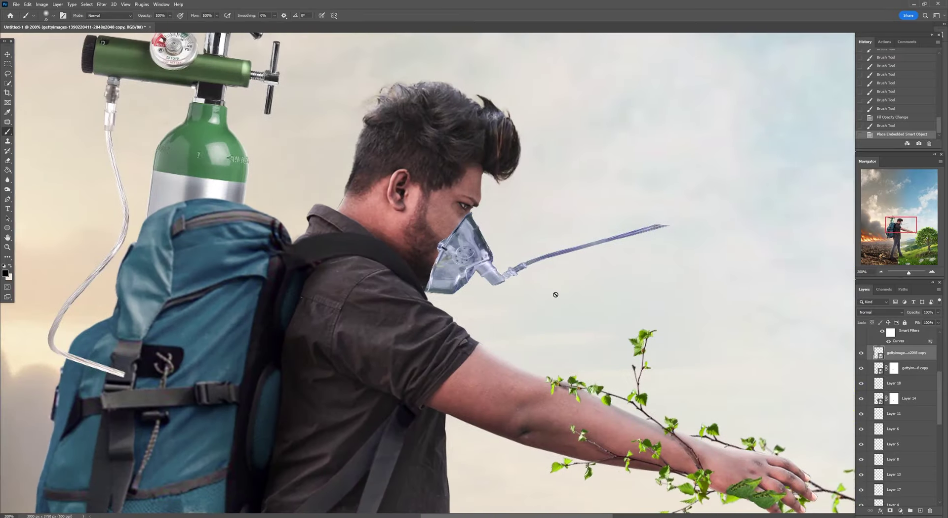
pyautogui.hotkey('ctrl', 'u')
pyautogui.press('Return')
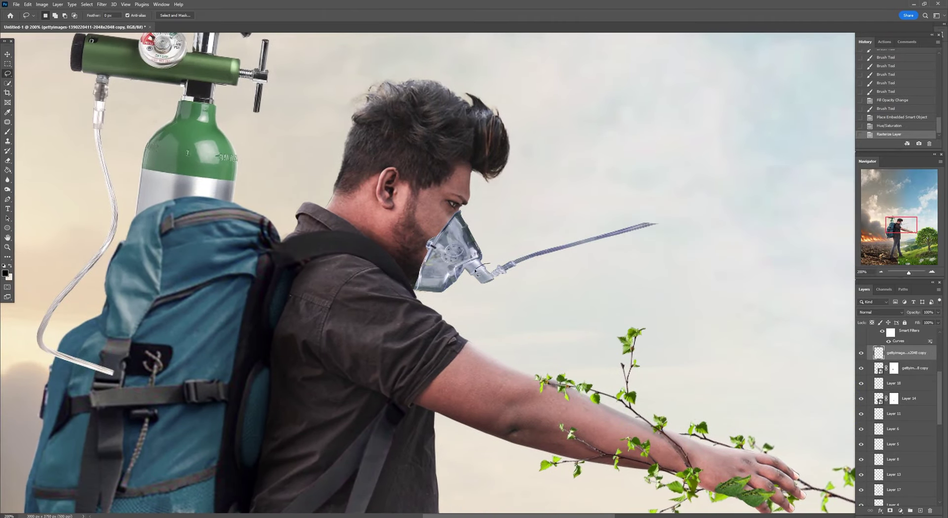
# Copy the tube to a smart-object layer, flip it vertically, and angle it down over the shoulder
pyautogui.hotkey('ctrl', 'j')
pyautogui.rightClick(876, 384)
pyautogui.click(884, 128)
pyautogui.hotkey('ctrl', 't')
pyautogui.rightClick(543, 267)
pyautogui.click(572, 406)
pyautogui.moveTo(572, 277); pyautogui.dragTo(529, 261)
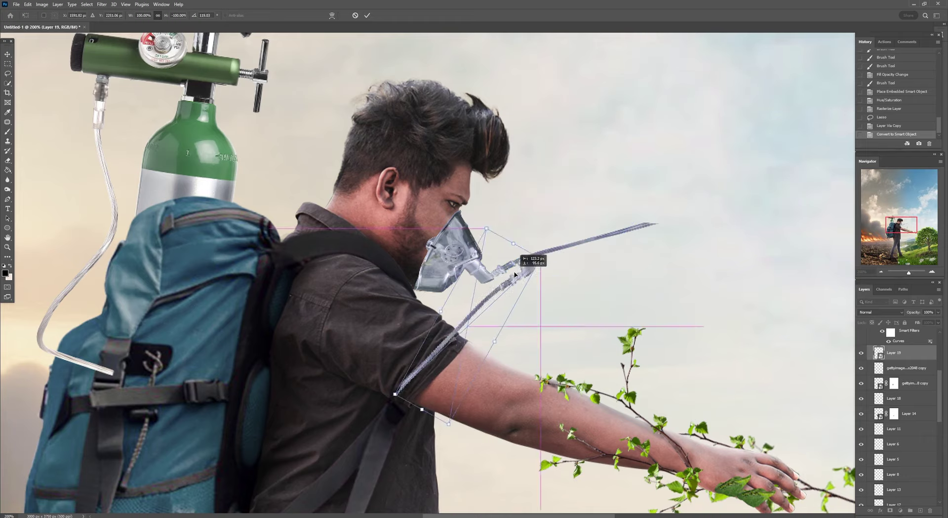
pyautogui.hotkey('ctrl', '+')
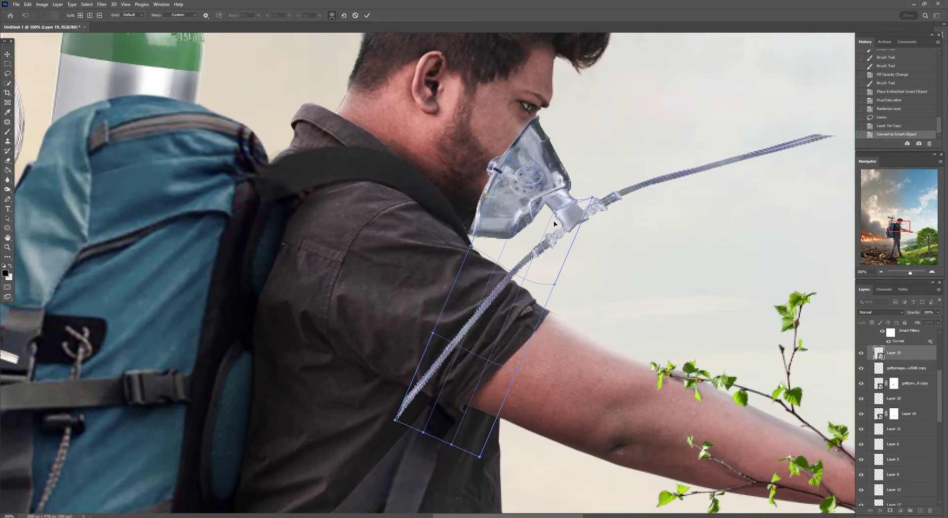
pyautogui.press('Return')
pyautogui.moveTo(563, 225); pyautogui.dragTo(581, 205)
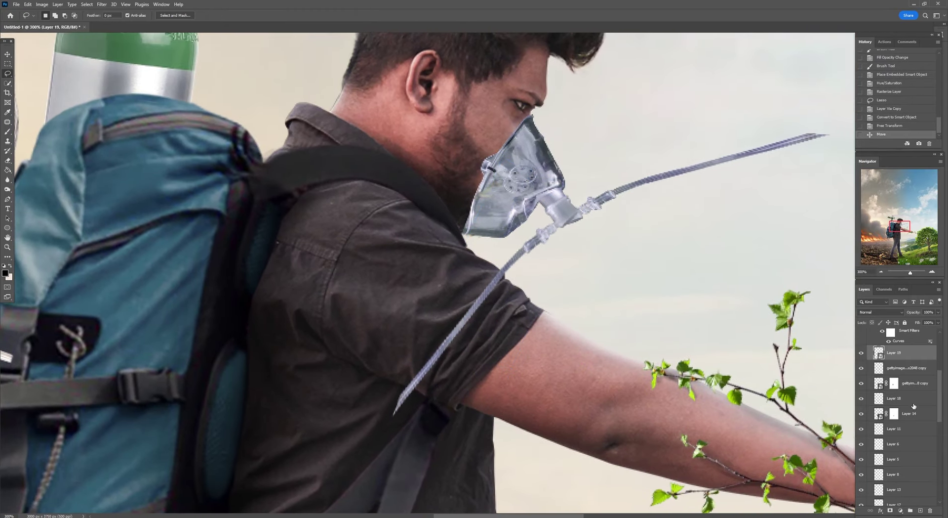
# Delete the stray tube section from the breathing mask layer and place the tube image
pyautogui.click(904, 368)
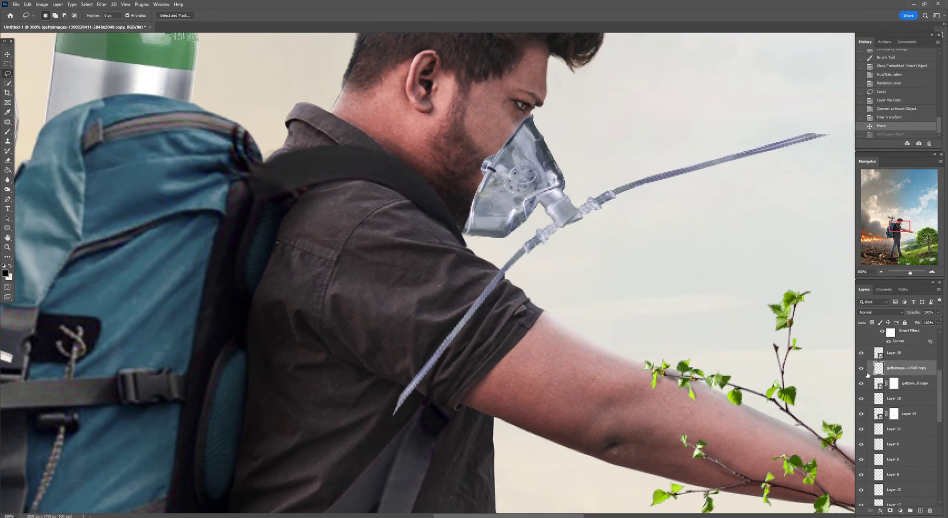
pyautogui.moveTo(864, 140); pyautogui.dragTo(854, 148)
pyautogui.press('Delete')
pyautogui.hotkey('ctrl', 'd')
pyautogui.hotkey('ctrl', '-')
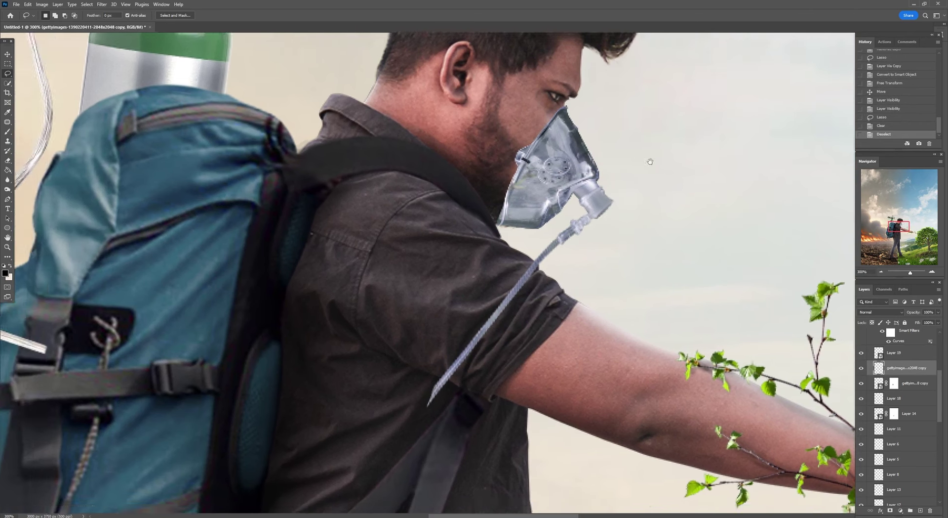
pyautogui.hotkey('ctrl', '-')
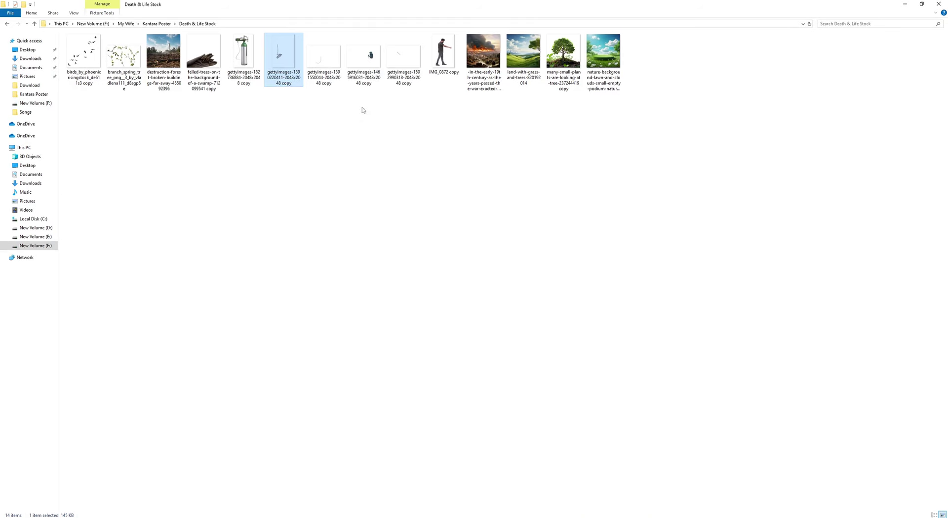
pyautogui.moveTo(324, 57); pyautogui.dragTo(295, 179)
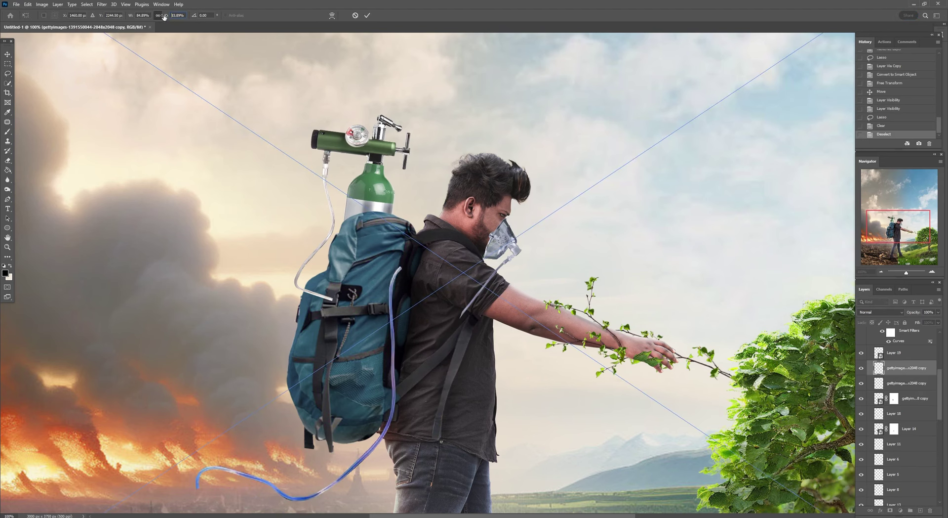
# Place the tube near the shoulder and copy it to its own smart-object layer, deleting the leftover
pyautogui.press('Return')
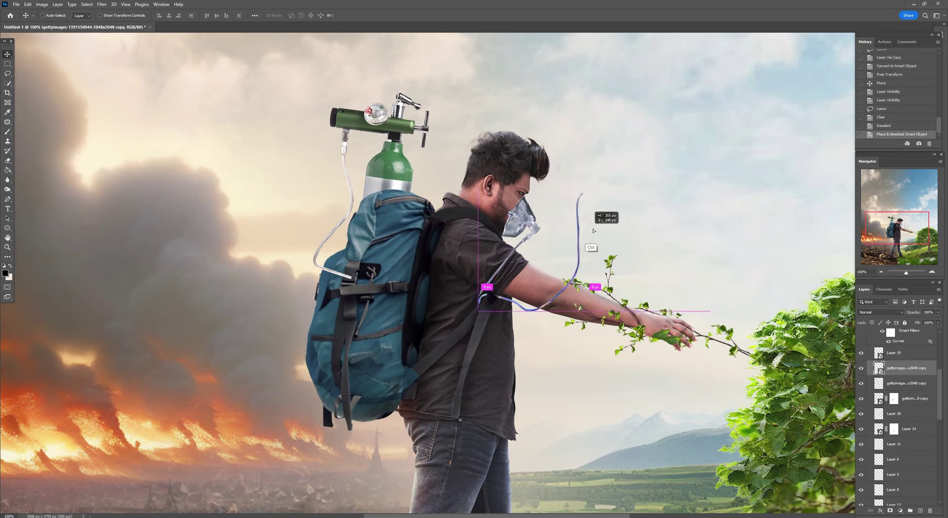
pyautogui.moveTo(593, 230); pyautogui.dragTo(659, 157)
pyautogui.hotkey('ctrl', '+')
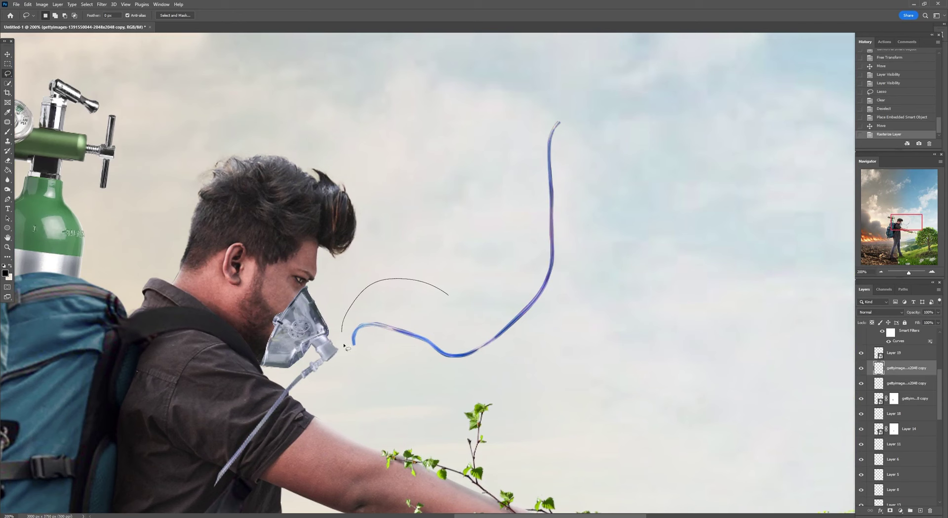
pyautogui.hotkey('ctrl', 'j')
pyautogui.rightClick(899, 368)
pyautogui.click(889, 156)
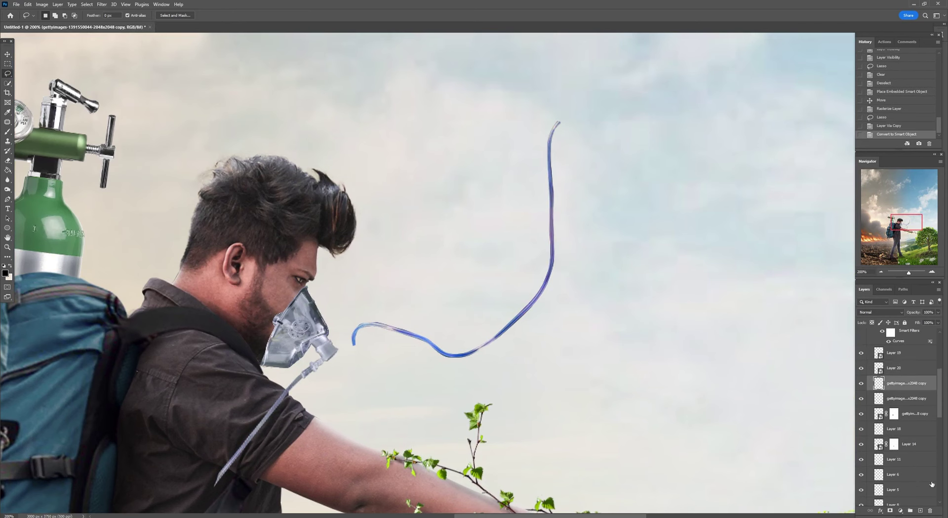
pyautogui.press('Delete')
pyautogui.hotkey('ctrl', '-')
# Desaturate the Layer 20 tube with Hue/Saturation at -69
pyautogui.click(900, 373)
pyautogui.hotkey('ctrl', '+')
pyautogui.hotkey('ctrl', 'u')
pyautogui.moveTo(683, 259); pyautogui.dragTo(671, 280)
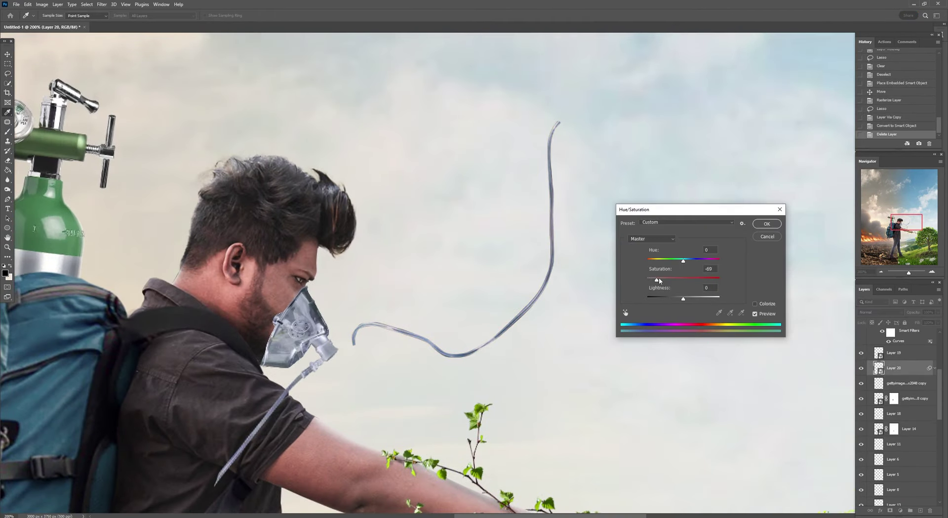
pyautogui.press('Return')
# Move, rotate and enlarge the tube so it lies across the backpack
pyautogui.moveTo(167, 221); pyautogui.dragTo(492, 63)
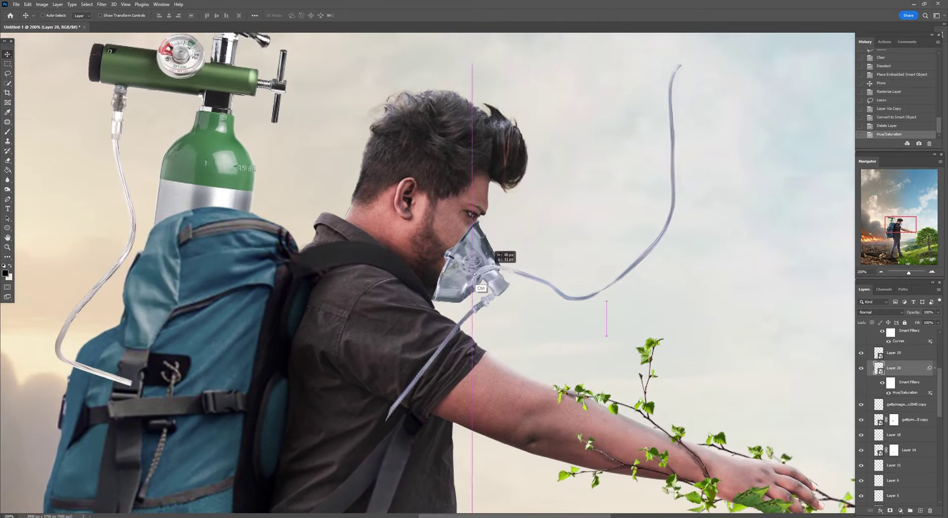
pyautogui.moveTo(567, 124); pyautogui.dragTo(429, 316)
pyautogui.hotkey('ctrl', 't')
pyautogui.moveTo(587, 208)
pyautogui.mouseDown()
pyautogui.moveTo(608, 269)
pyautogui.moveTo(637, 306)
pyautogui.mouseUp()
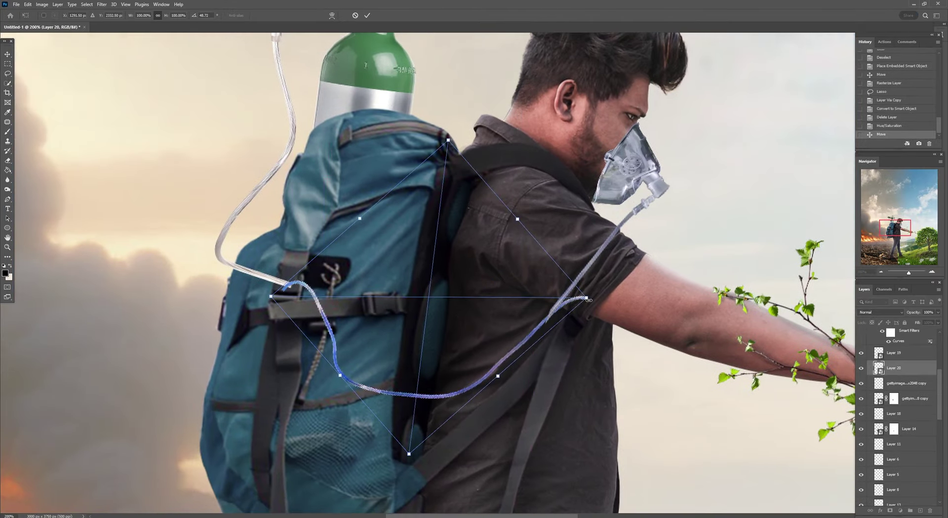
pyautogui.moveTo(568, 224); pyautogui.dragTo(702, 213)
pyautogui.moveTo(543, 276); pyautogui.dragTo(560, 266)
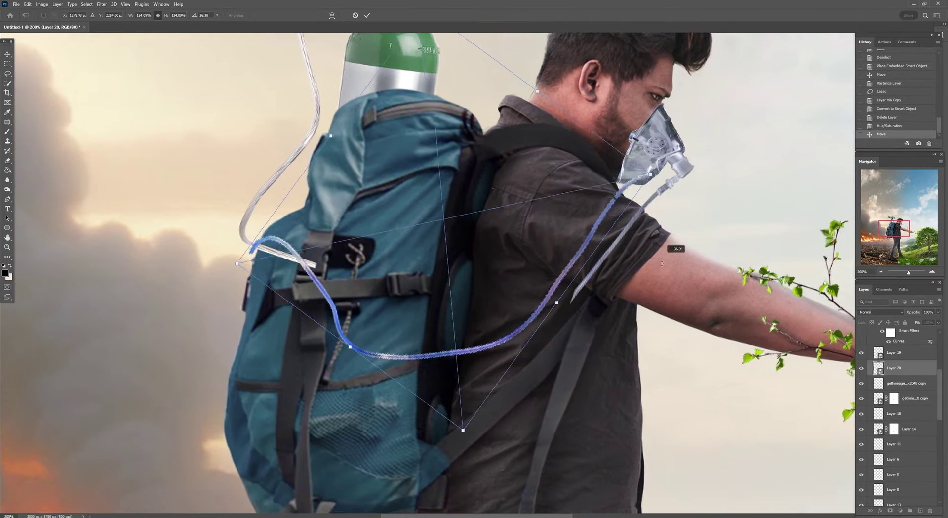
pyautogui.press('Return')
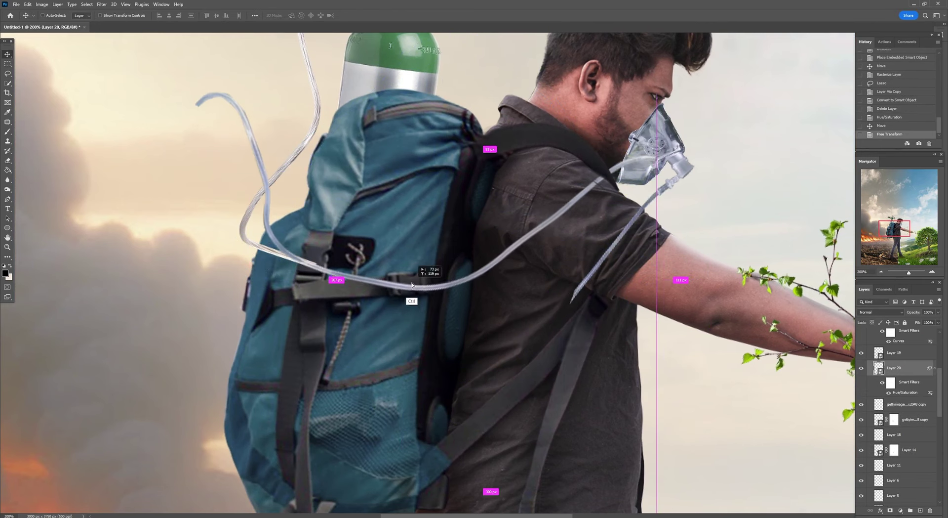
# Warp the tube end to meet the mask nozzle and add a layer mask
pyautogui.moveTo(467, 377); pyautogui.dragTo(445, 292)
pyautogui.hotkey('ctrl', 't')
pyautogui.moveTo(676, 193); pyautogui.dragTo(657, 205)
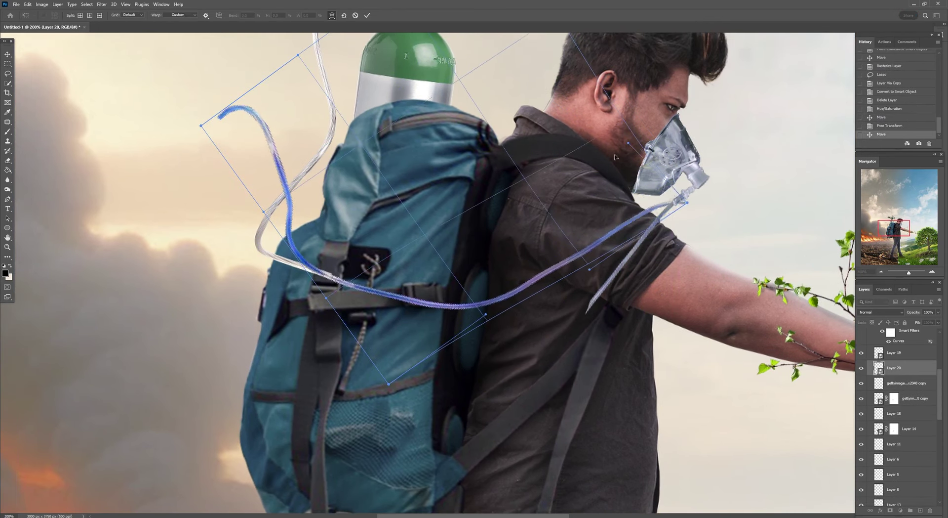
pyautogui.press('Return')
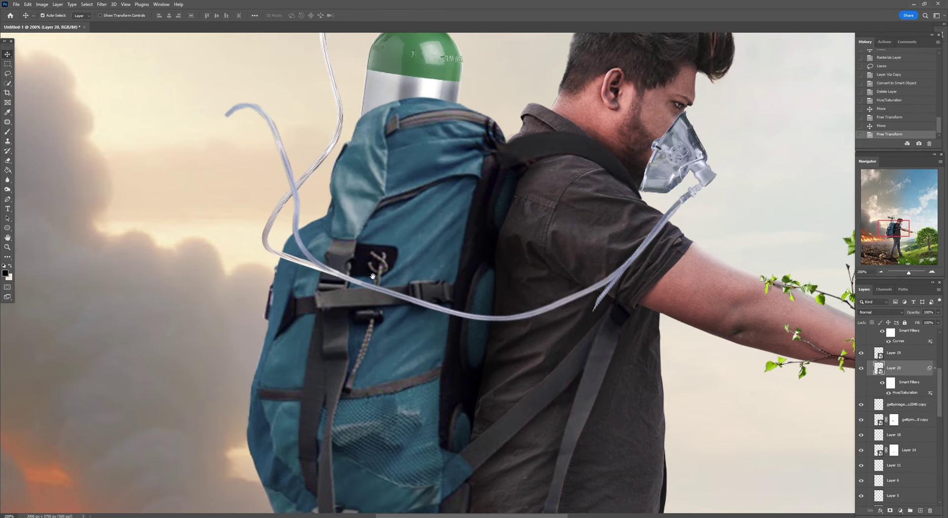
pyautogui.click(889, 510)
pyautogui.press('b')
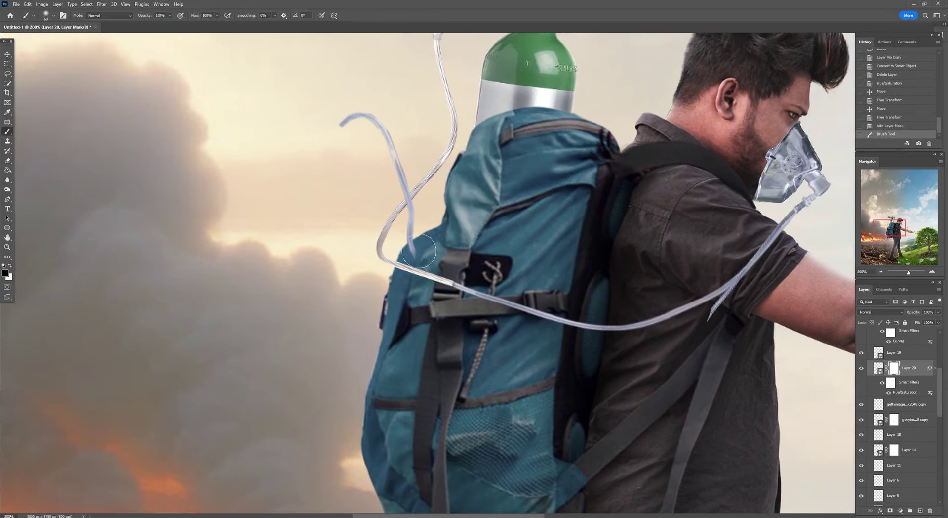
# Paint out part of the tube on its mask and darken it with Curves
pyautogui.click(456, 287)
pyautogui.hscroll(5, 456, 286)
pyautogui.hotkey('ctrl', '2')
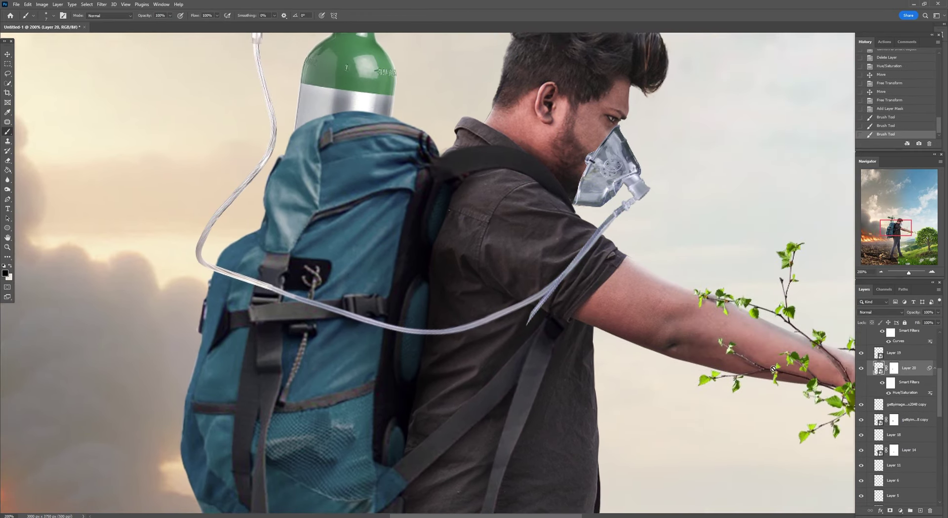
pyautogui.hotkey('ctrl', 'm')
pyautogui.press('Return')
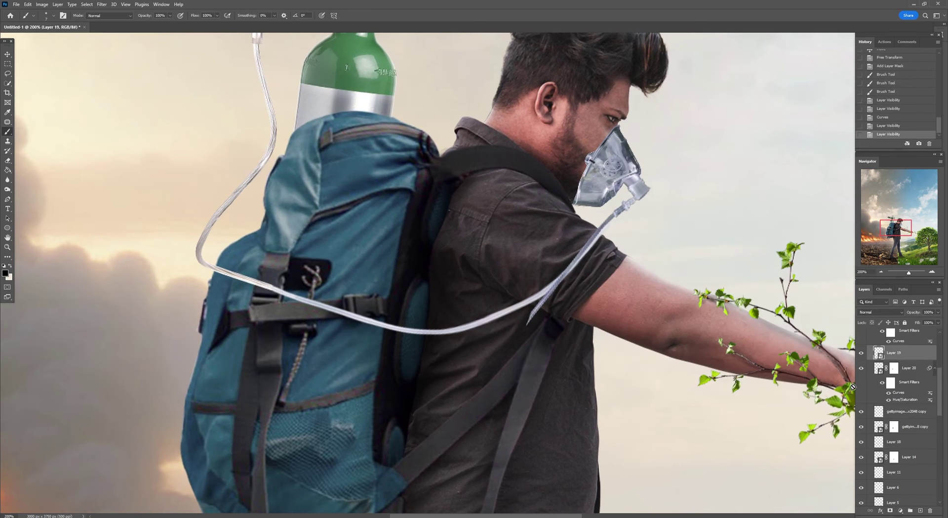
# Mask Layer 19 and brush out the doubled tube over the sleeve edge
pyautogui.click(894, 352)
pyautogui.click(890, 510)
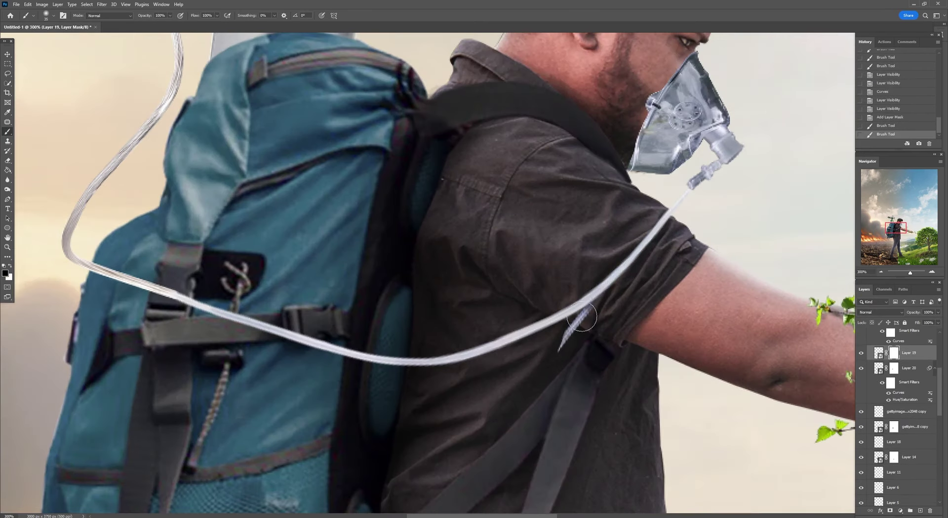
pyautogui.moveTo(581, 317); pyautogui.dragTo(568, 341)
pyautogui.hotkey('ctrl', '+')
pyautogui.hotkey('ctrl', 'alt', 'z')
pyautogui.hotkey('ctrl', 'alt', 'z')
pyautogui.hotkey('ctrl', 'alt', 'z')
pyautogui.press('2')
pyautogui.press('4')
pyautogui.moveTo(546, 338); pyautogui.dragTo(617, 237)
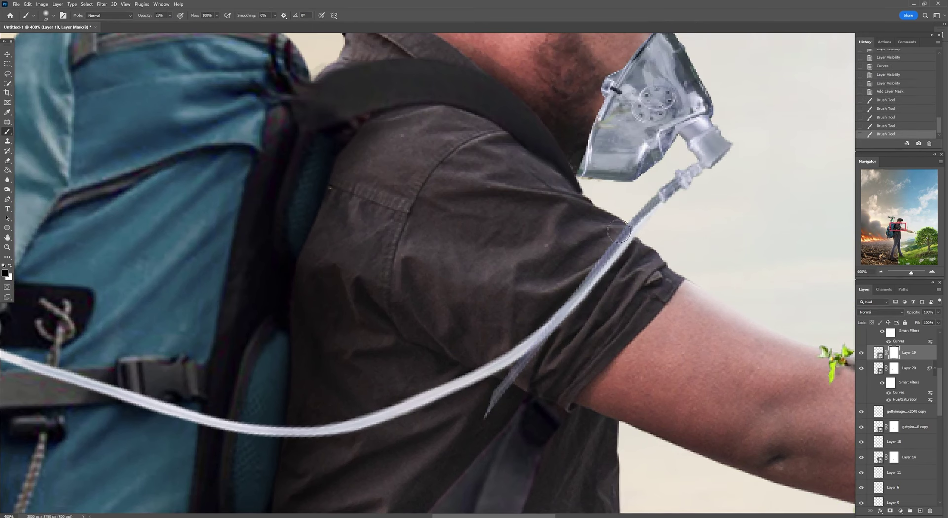
pyautogui.moveTo(489, 412)
pyautogui.mouseDown()
pyautogui.moveTo(625, 229)
pyautogui.moveTo(568, 316)
pyautogui.mouseUp()
pyautogui.press('[')
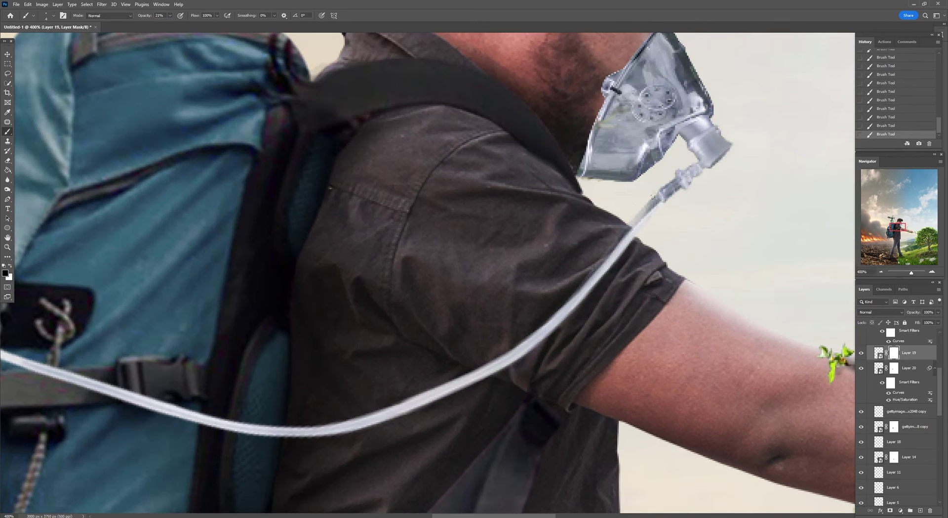
pyautogui.press('0')
pyautogui.moveTo(640, 209); pyautogui.dragTo(571, 200)
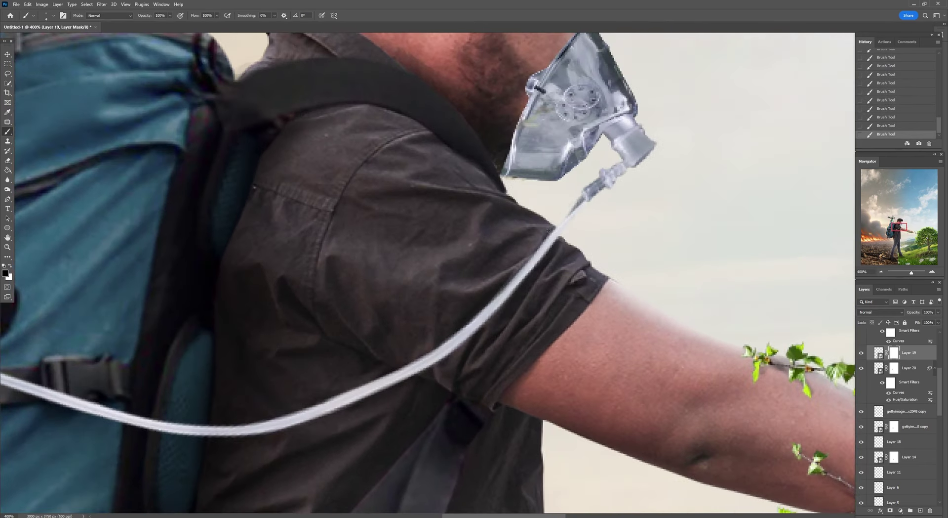
# Open the strap image, lasso the black strap, and copy it to a smart-object layer
pyautogui.hotkey('ctrl', '0')
pyautogui.scroll(3, 508, 257)
pyautogui.hotkey('ctrl', '0')
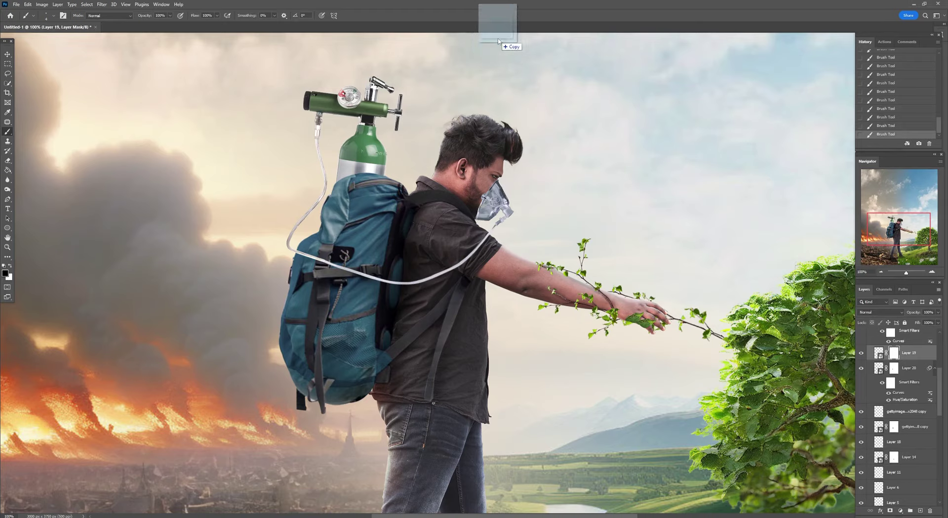
pyautogui.moveTo(414, 84); pyautogui.dragTo(499, 24)
pyautogui.moveTo(315, 181); pyautogui.dragTo(200, 106)
pyautogui.hotkey('ctrl', 'j')
pyautogui.rightClick(889, 334)
pyautogui.click(884, 163)
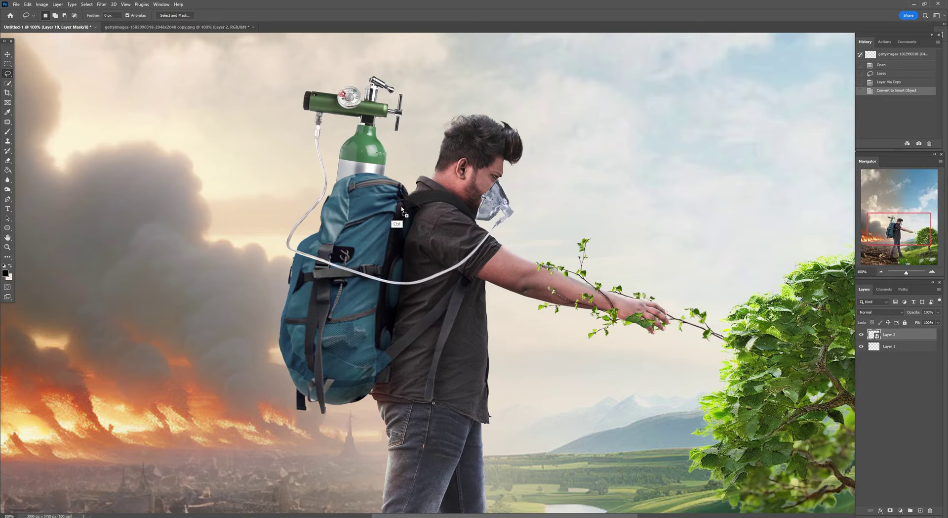
# Transform and warp the strap so it curves from the mask around the neck
pyautogui.hotkey('ctrl', 't')
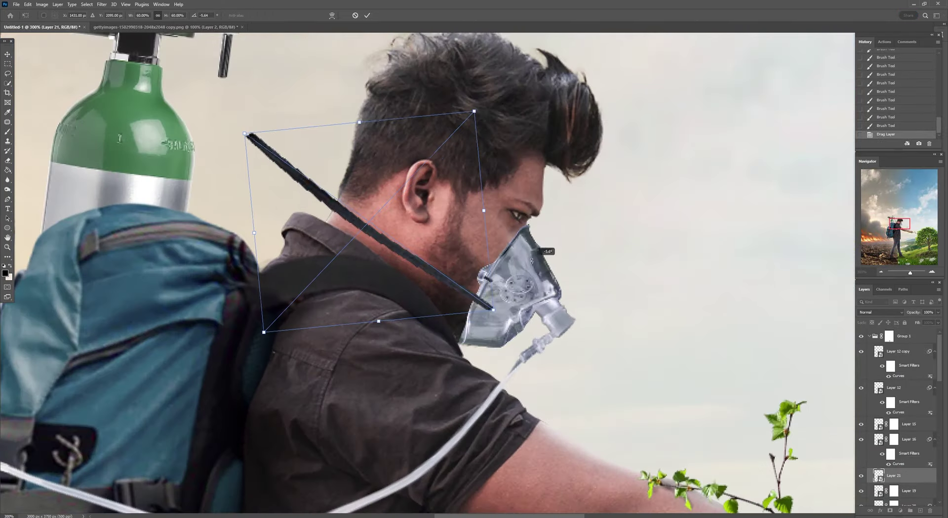
pyautogui.moveTo(485, 122); pyautogui.dragTo(451, 143)
pyautogui.moveTo(254, 176); pyautogui.dragTo(333, 169)
pyautogui.moveTo(457, 255)
pyautogui.mouseDown()
pyautogui.moveTo(436, 242)
pyautogui.moveTo(504, 283)
pyautogui.mouseUp()
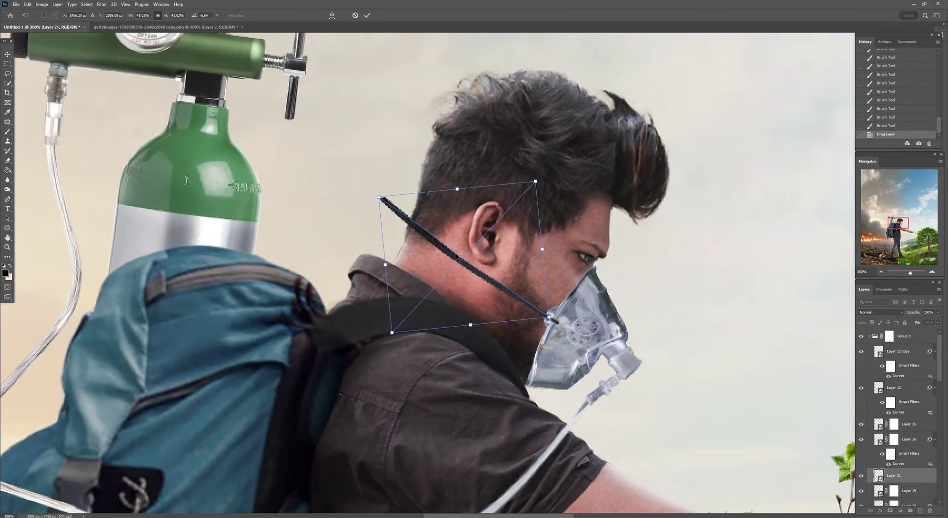
pyautogui.rightClick(435, 235)
pyautogui.click(469, 317)
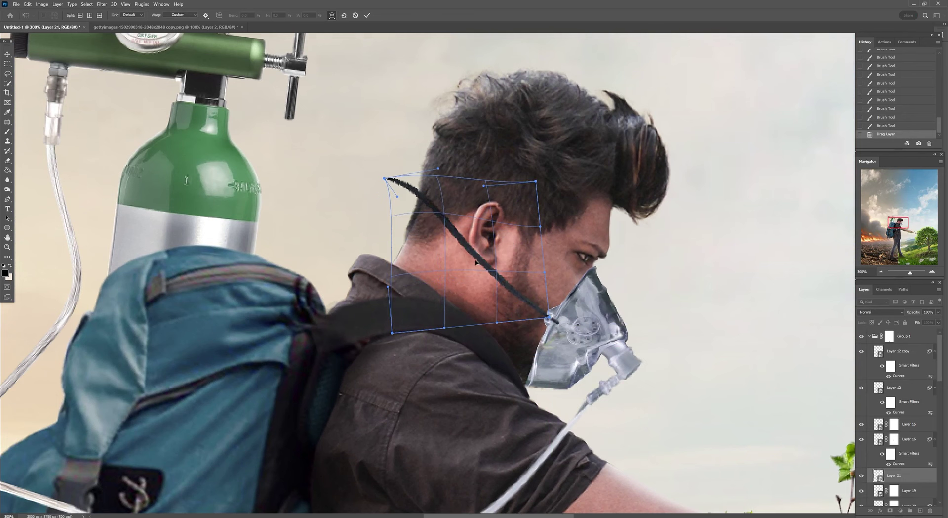
pyautogui.press('Return')
# Add a layer mask to the strap and paint it out behind the ear
pyautogui.click(890, 510)
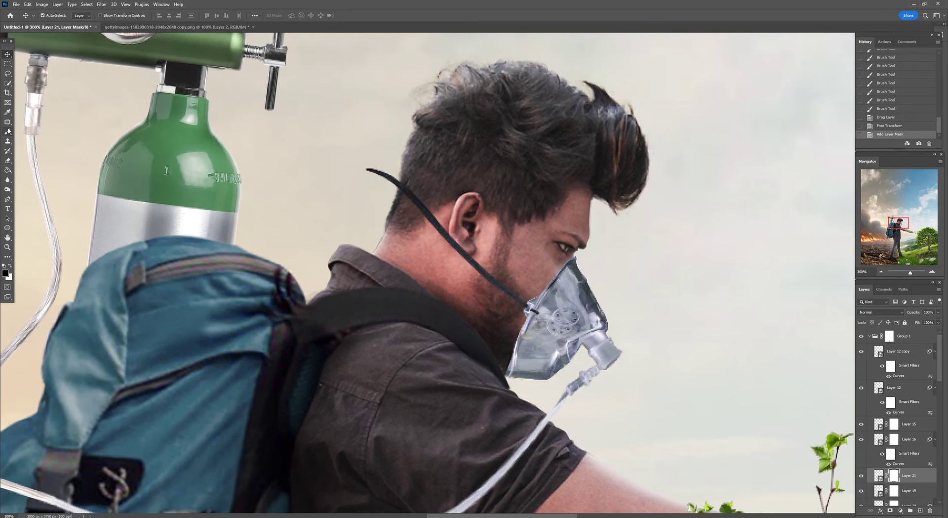
pyautogui.press('b')
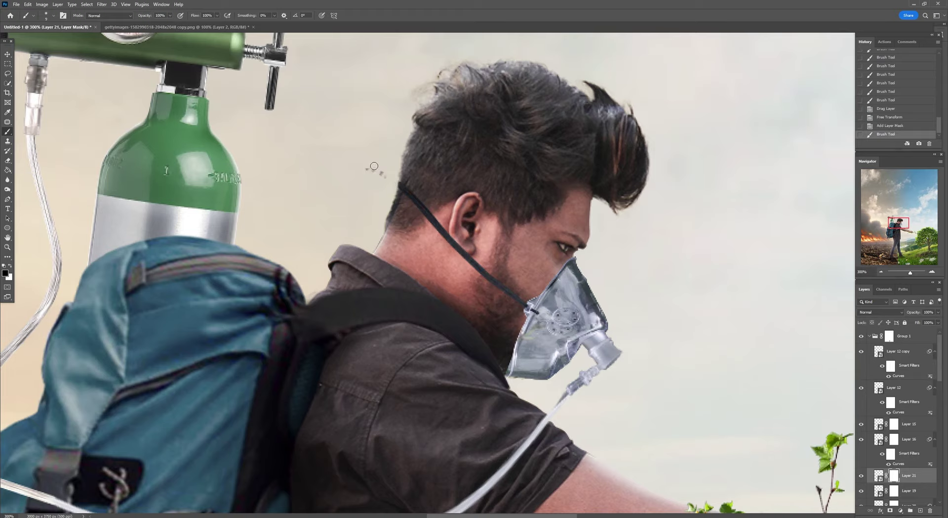
pyautogui.click(374, 166)
pyautogui.hotkey('ctrl', '+')
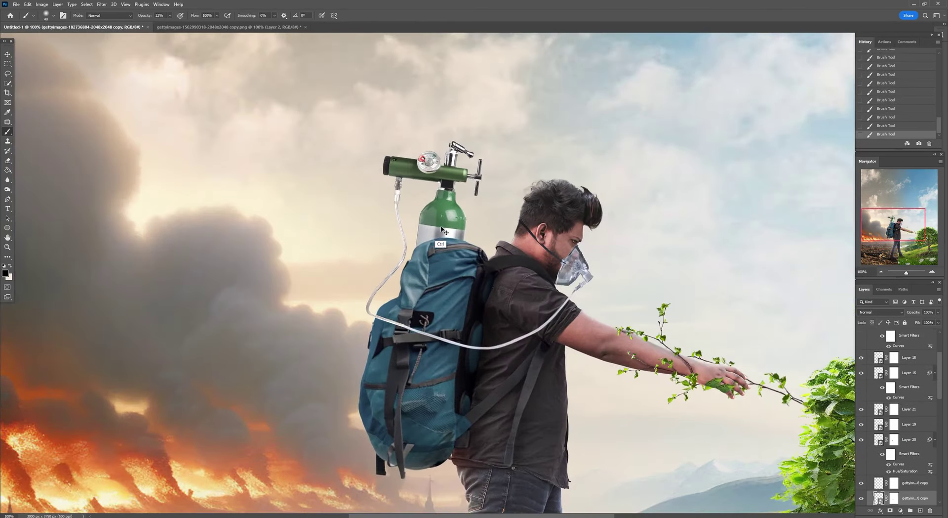
# Apply the layer mask, add a new empty layer, and load the tank and tube as a selection
pyautogui.rightClick(886, 498)
pyautogui.click(894, 443)
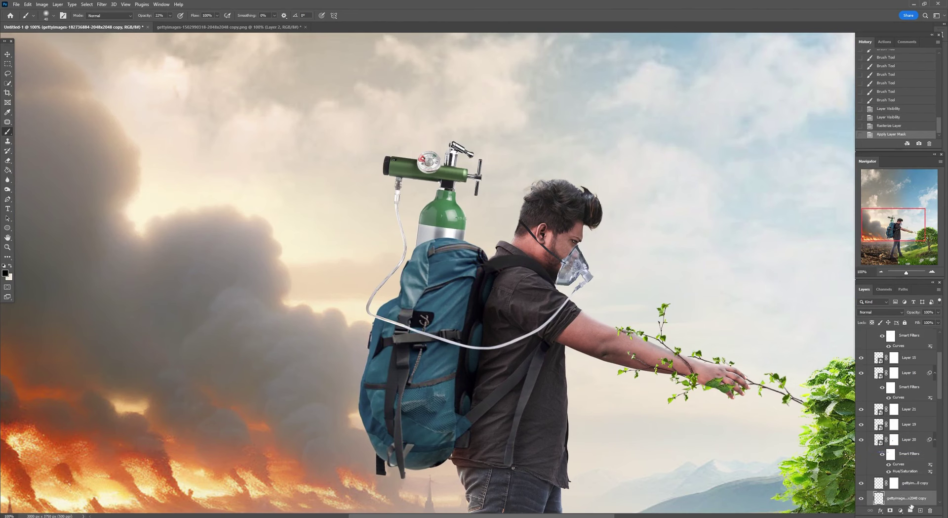
pyautogui.click(920, 510)
pyautogui.keyDown('ctrl'); pyautogui.click(879, 497); pyautogui.keyUp('ctrl')
pyautogui.hotkey('ctrl', '+')
# Paint shading over the tank and tube inside the selection, then deselect
pyautogui.moveTo(321, 99); pyautogui.dragTo(306, 296)
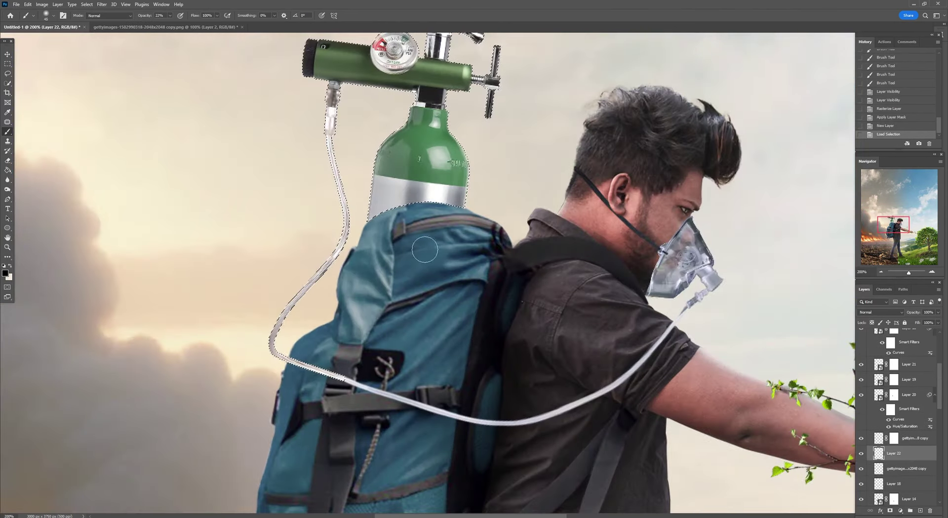
pyautogui.moveTo(435, 208); pyautogui.dragTo(435, 262)
pyautogui.moveTo(395, 158); pyautogui.dragTo(445, 266)
pyautogui.scroll(3, 349, 256)
pyautogui.moveTo(309, 137)
pyautogui.mouseDown()
pyautogui.moveTo(365, 247)
pyautogui.moveTo(494, 346)
pyautogui.mouseUp()
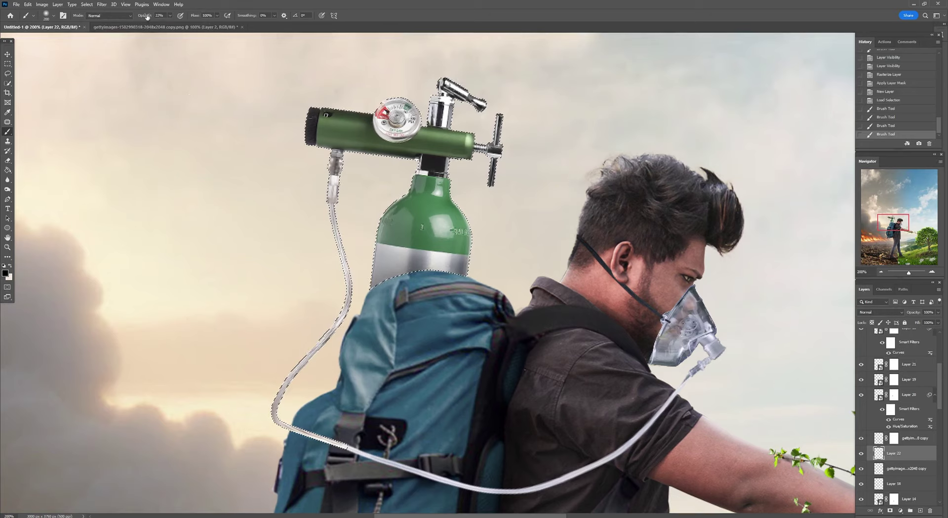
pyautogui.moveTo(415, 198); pyautogui.dragTo(434, 257)
pyautogui.moveTo(489, 266); pyautogui.dragTo(493, 346)
pyautogui.click(8, 73)
pyautogui.hotkey('ctrl', 'd')
# Switch to the separate stroke document and close it with Ctrl+W
pyautogui.hotkey('ctrl', '0')
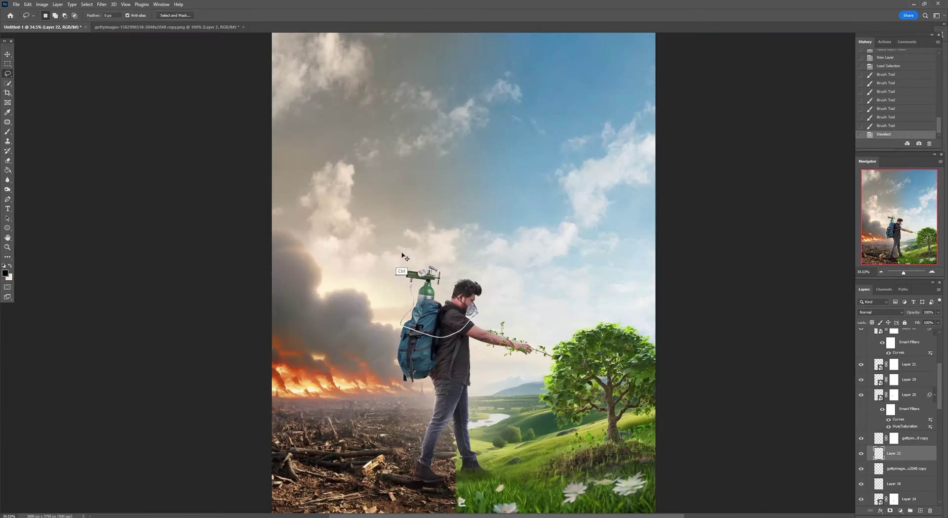
pyautogui.hotkey('ctrl', '+')
pyautogui.hotkey('ctrl', '+')
pyautogui.hotkey('ctrl', 'Tab')
pyautogui.hotkey('ctrl', 'w')
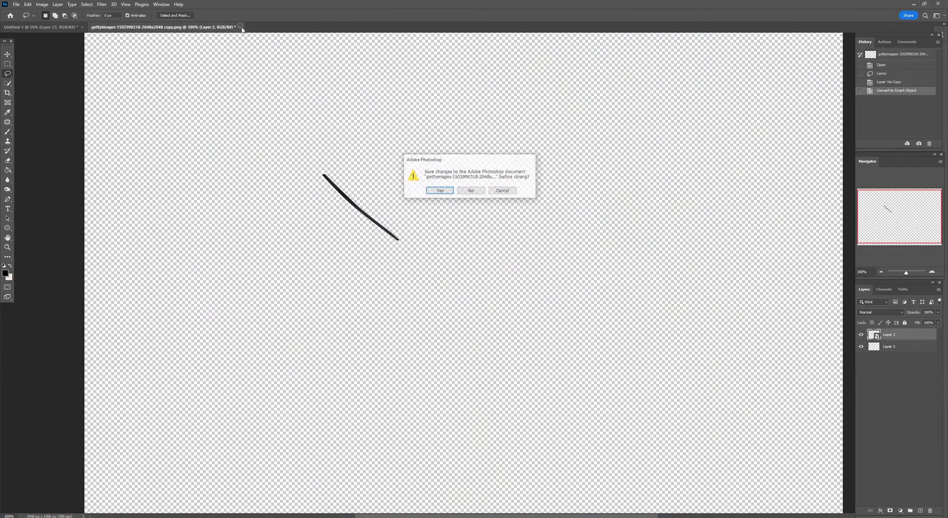
# Discard the stroke document and place the felled-trees image, tilted, in the bottom-left
pyautogui.press('n')
pyautogui.hotkey('ctrl', '-')
pyautogui.hotkey('alt', 'Tab')
pyautogui.moveTo(202, 63)
pyautogui.mouseDown()
pyautogui.moveTo(543, 251)
pyautogui.moveTo(378, 348)
pyautogui.mouseUp()
pyautogui.moveTo(526, 375); pyautogui.dragTo(530, 364)
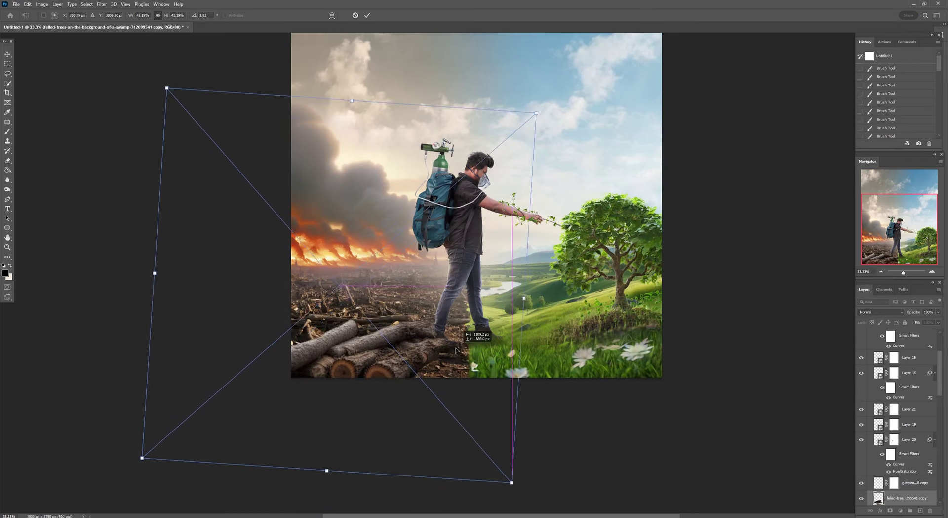
pyautogui.press('Return')
# Move the logs below Group 1, apply Gaussian Blur, and duplicate them along the bottom edge
pyautogui.press('l')
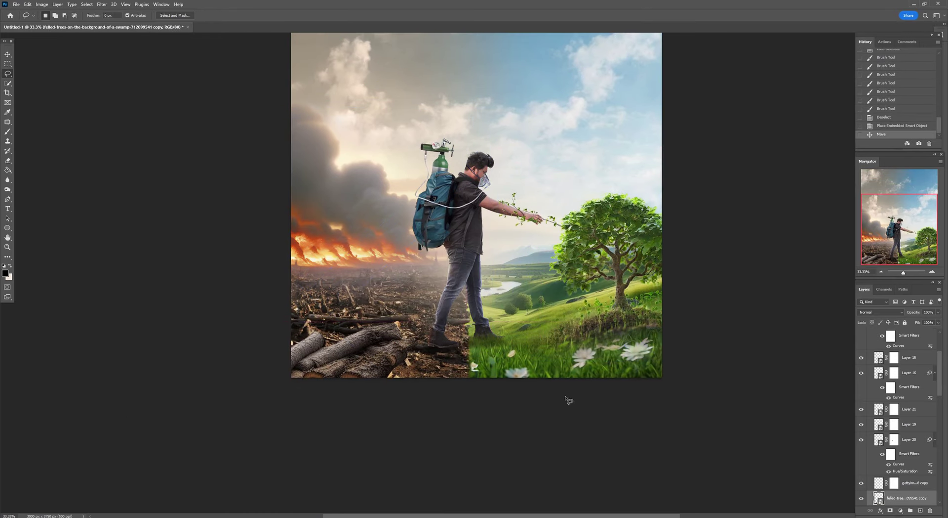
pyautogui.moveTo(900, 353); pyautogui.dragTo(894, 354)
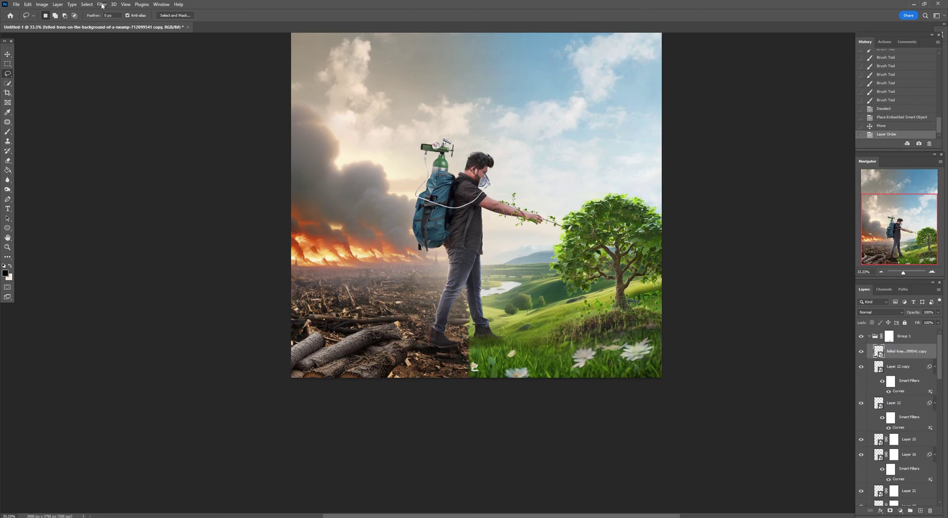
pyautogui.click(103, 4)
pyautogui.click(208, 129)
pyautogui.press('Return')
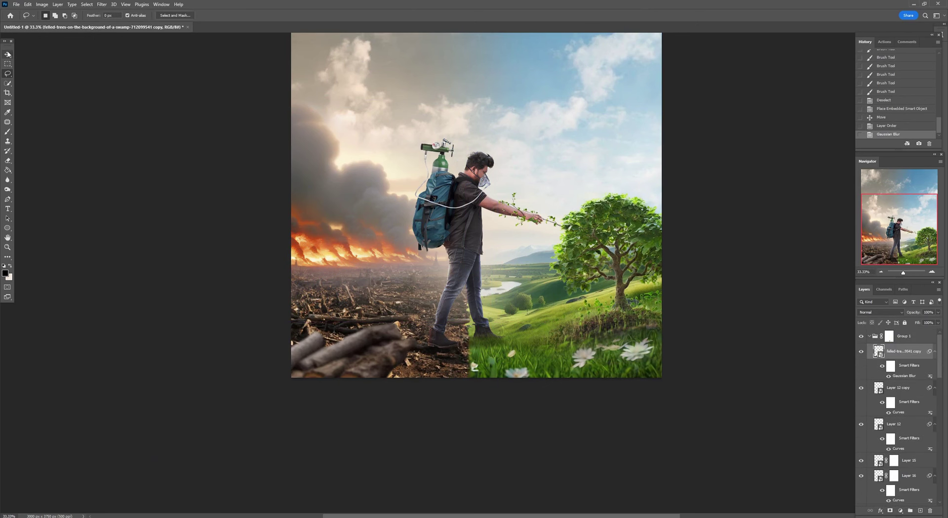
pyautogui.click(7, 54)
pyautogui.hotkey('ctrl', 'j')
pyautogui.moveTo(419, 390); pyautogui.dragTo(425, 391)
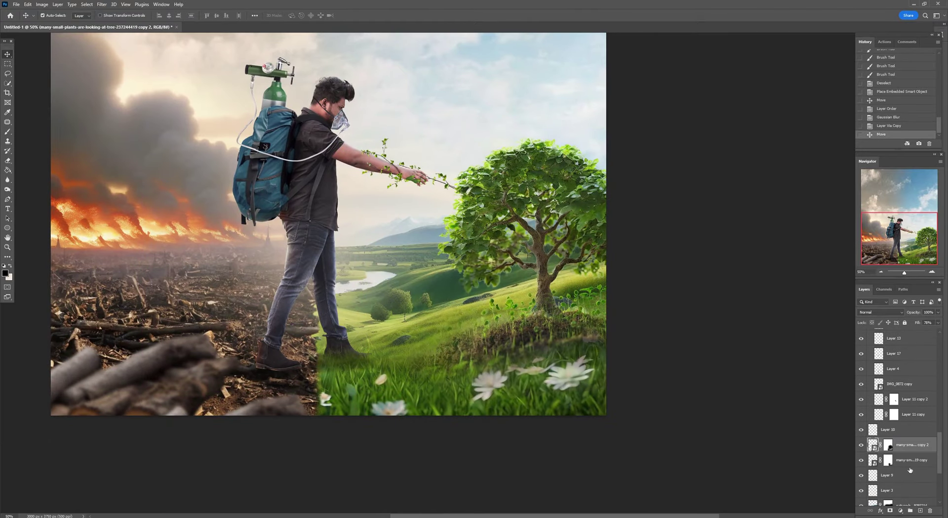
# Duplicate the grassy nature layer and Gaussian-blur the copy at radius 9.6
pyautogui.click(862, 460)
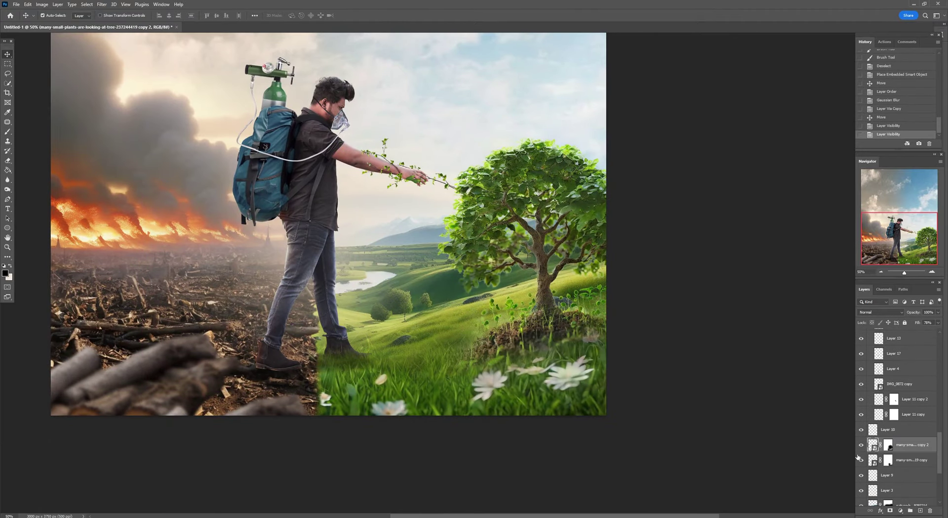
pyautogui.click(861, 459)
pyautogui.scroll(-3, 896, 420)
pyautogui.click(908, 428)
pyautogui.hotkey('ctrl', 'j')
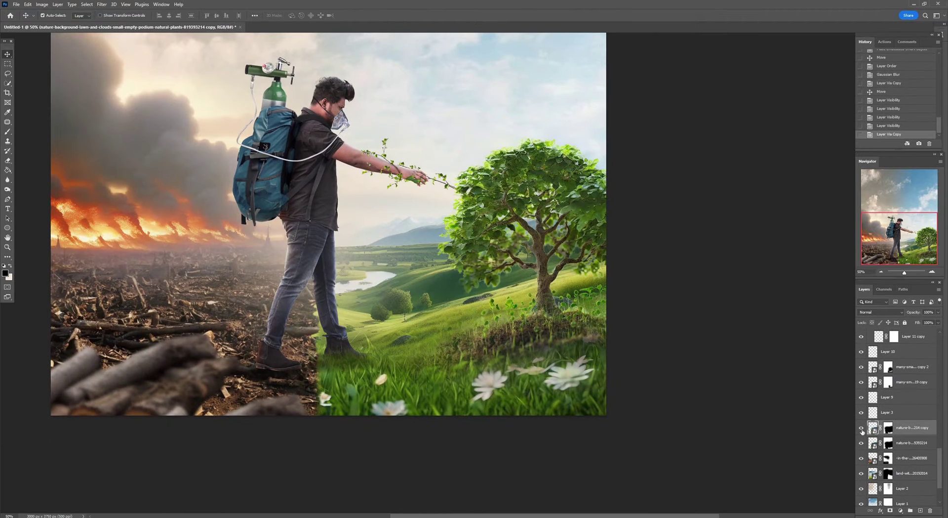
pyautogui.moveTo(771, 445); pyautogui.dragTo(755, 423)
pyautogui.click(101, 5)
pyautogui.click(119, 14)
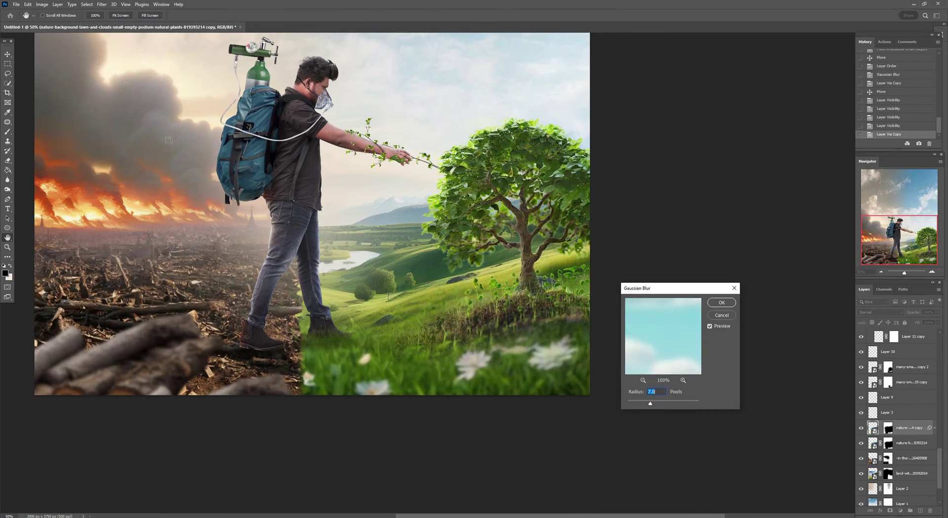
pyautogui.moveTo(642, 403); pyautogui.dragTo(654, 402)
pyautogui.press('Return')
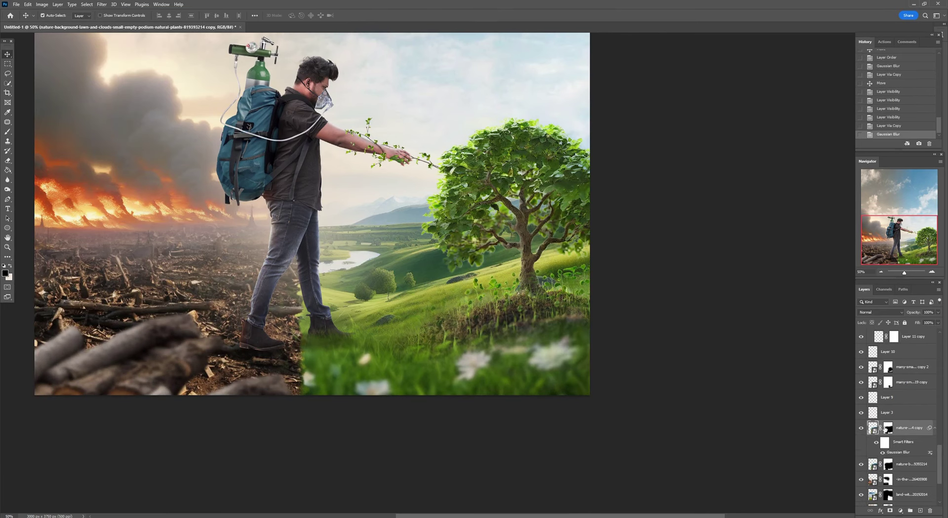
# Brush the blurred grass in around the tree base, then drag in the birds image
pyautogui.press('b')
pyautogui.click(143, 16)
pyautogui.moveTo(449, 312); pyautogui.dragTo(375, 342)
pyautogui.press(']')
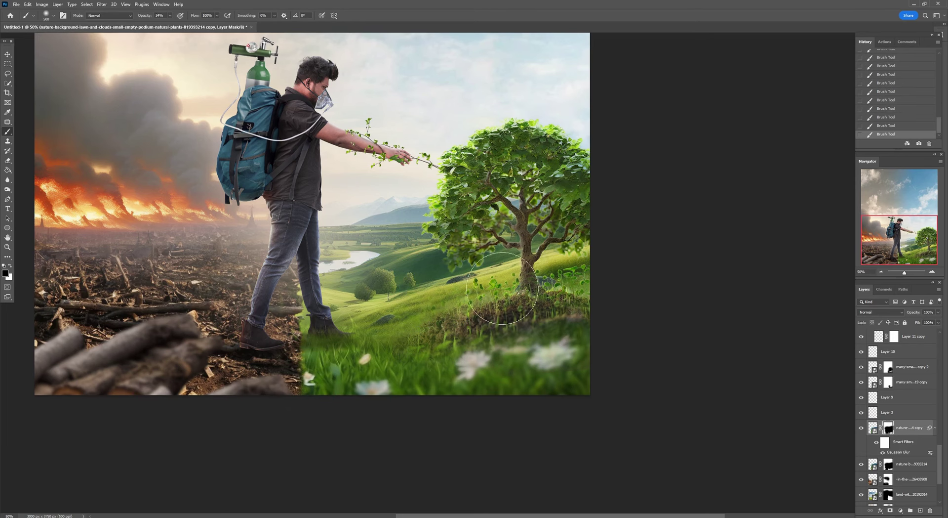
pyautogui.scroll(-1, 502, 288)
pyautogui.scroll(-1, 503, 302)
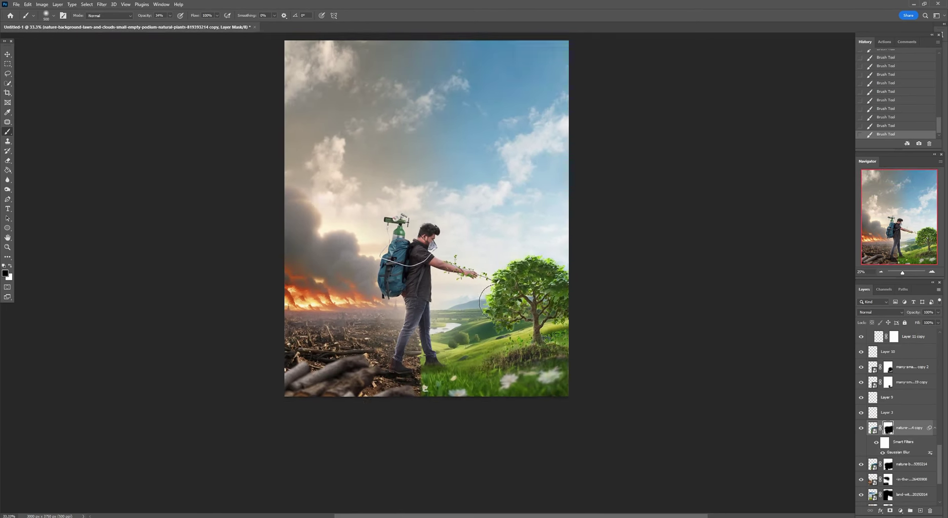
pyautogui.hotkey('alt', 'Tab')
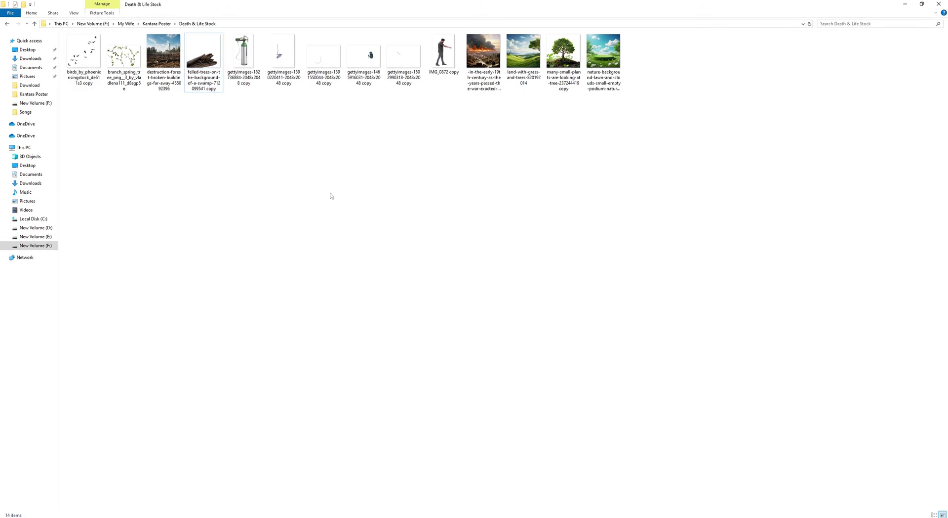
pyautogui.moveTo(83, 52)
pyautogui.mouseDown()
pyautogui.moveTo(302, 463)
pyautogui.moveTo(508, 181)
pyautogui.moveTo(469, 227)
pyautogui.mouseUp()
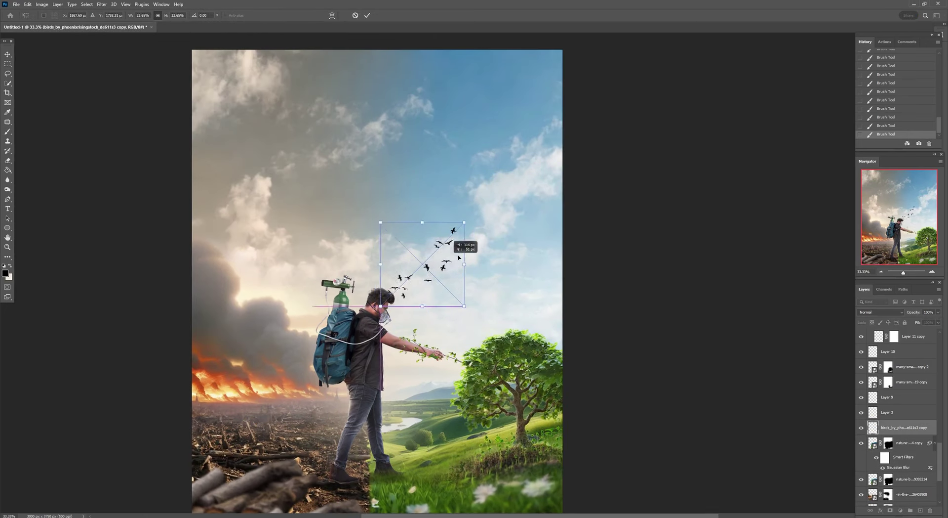
# Shrink and place the birds above the man, commit, and rasterize the layer
pyautogui.moveTo(439, 254); pyautogui.dragTo(474, 237)
pyautogui.press('Return')
pyautogui.hotkey('ctrl', '+')
pyautogui.press('l')
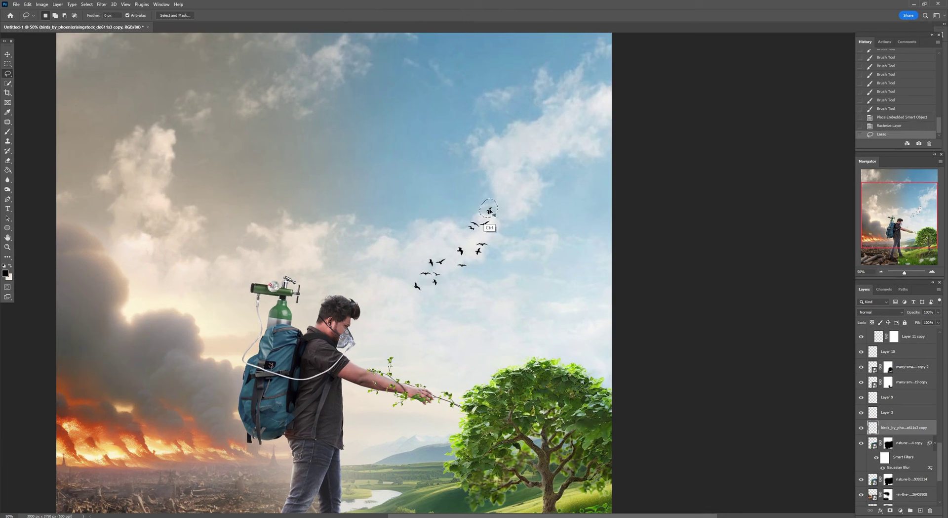
# Move lone birds around the sky and delete a stray one
pyautogui.moveTo(508, 220); pyautogui.dragTo(522, 337)
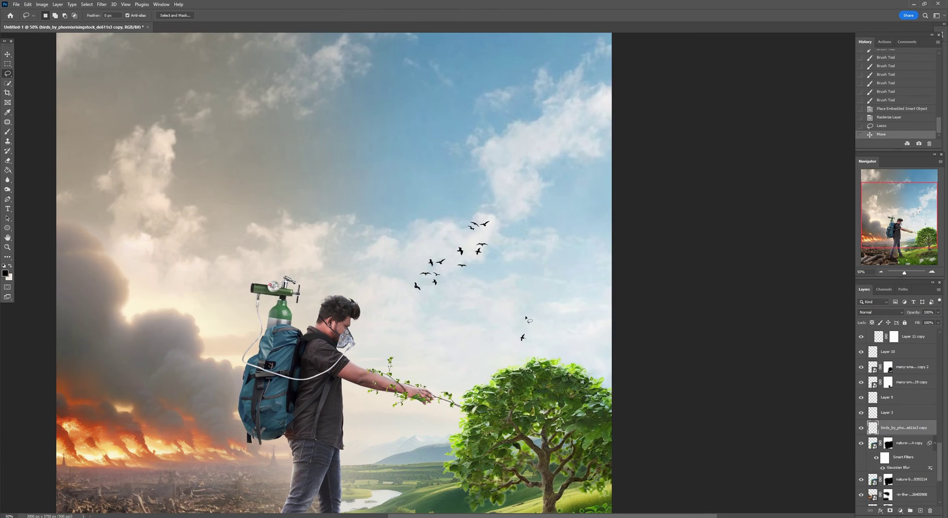
pyautogui.press('Delete')
pyautogui.moveTo(527, 300); pyautogui.dragTo(488, 285)
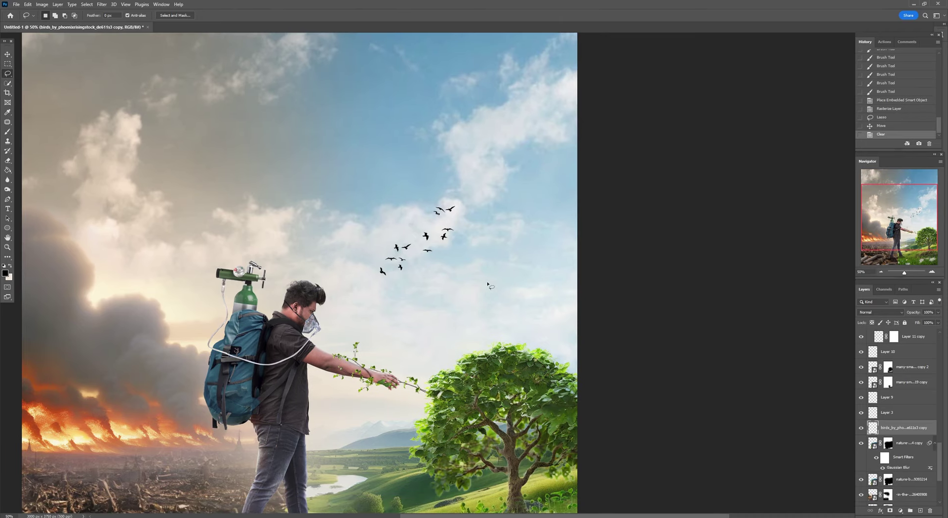
pyautogui.moveTo(461, 221); pyautogui.dragTo(439, 227)
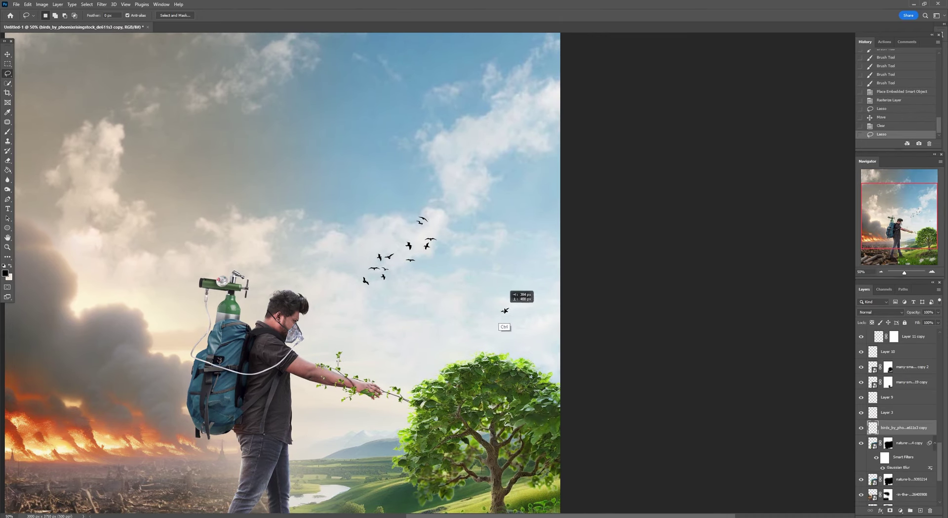
pyautogui.moveTo(505, 310); pyautogui.dragTo(506, 306)
pyautogui.hotkey('ctrl', 'd')
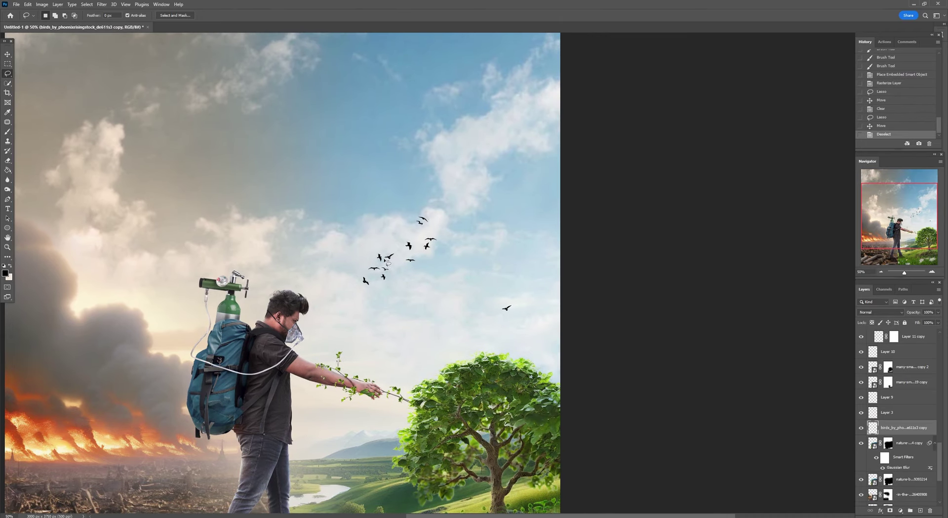
# Pull one bird up out of the cluster and resize it
pyautogui.moveTo(514, 208); pyautogui.dragTo(496, 227)
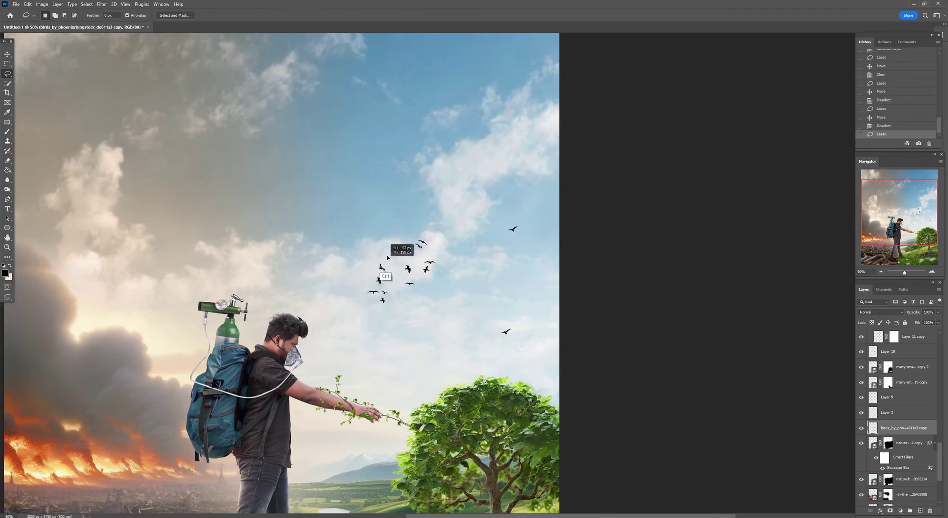
pyautogui.moveTo(348, 301); pyautogui.dragTo(379, 183)
pyautogui.hotkey('ctrl', 't')
pyautogui.press('Return')
pyautogui.hotkey('ctrl', 'd')
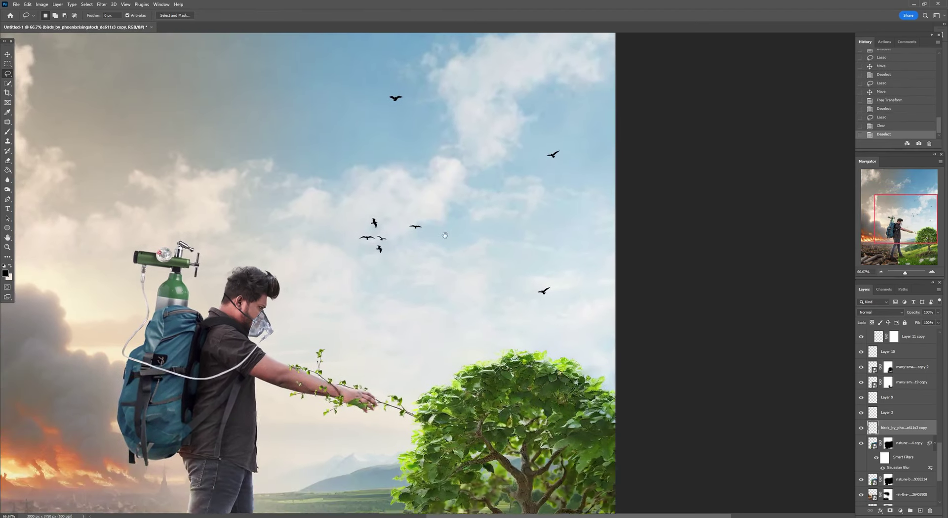
# Scale part of the cluster to 47%, move it near the branch, and delete an unwanted bird
pyautogui.moveTo(377, 264)
pyautogui.mouseDown()
pyautogui.moveTo(363, 229)
pyautogui.moveTo(335, 414)
pyautogui.mouseUp()
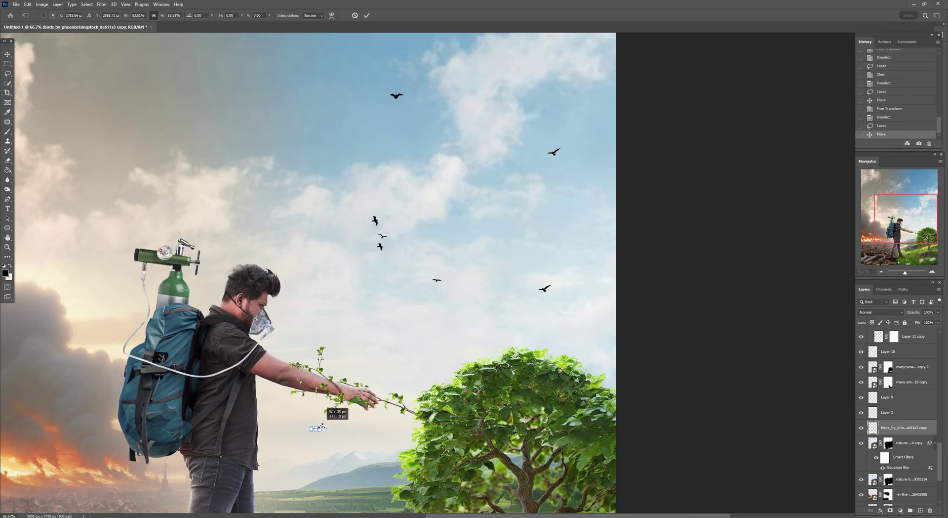
pyautogui.hotkey('ctrl', 't')
pyautogui.moveTo(390, 434); pyautogui.dragTo(376, 428)
pyautogui.moveTo(399, 242); pyautogui.dragTo(387, 257)
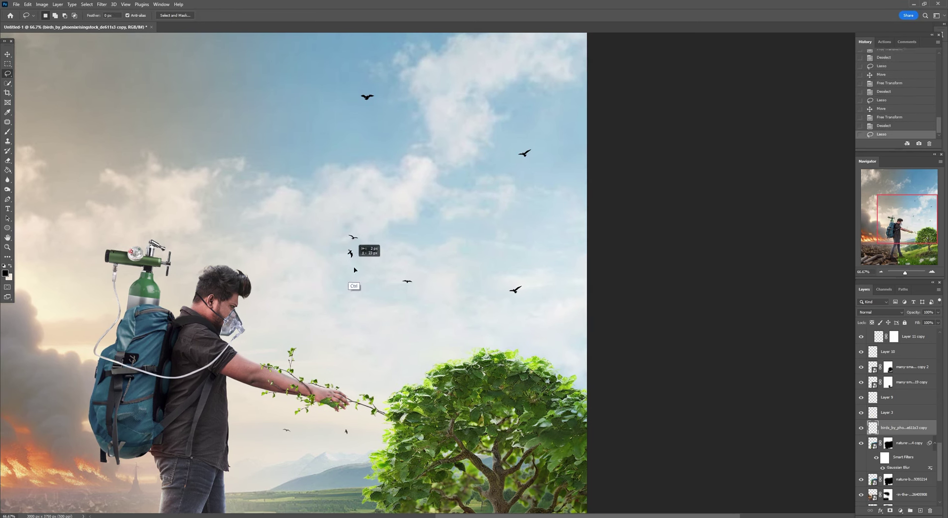
pyautogui.press('Delete')
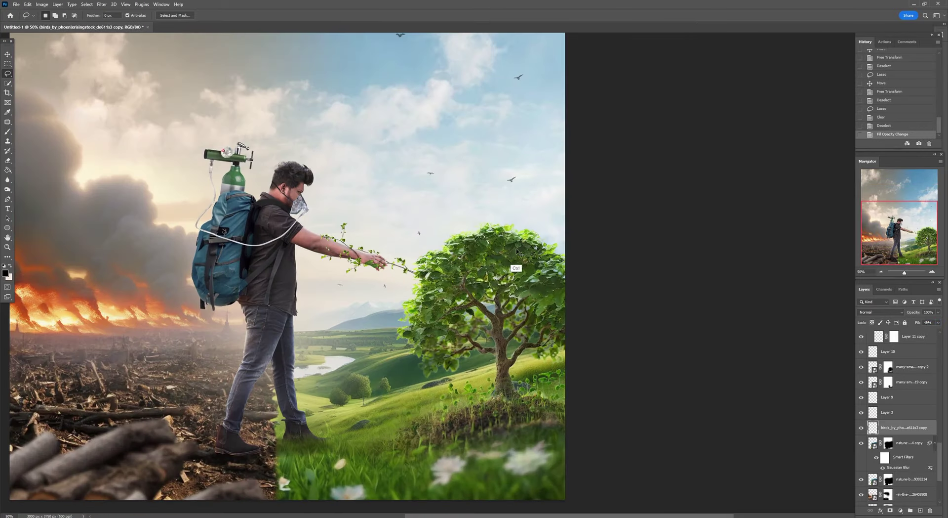
# Add an Overlay-mode Layer 23 and paint white over the foliage and tree base to brighten them
pyautogui.click(862, 397)
pyautogui.click(862, 397)
pyautogui.click(920, 510)
pyautogui.click(881, 312)
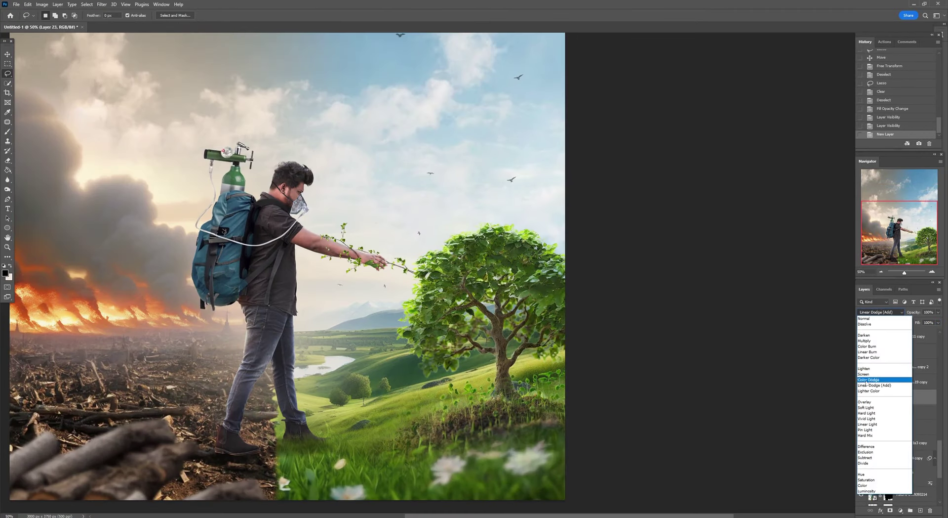
pyautogui.click(863, 402)
pyautogui.click(10, 266)
pyautogui.press('b')
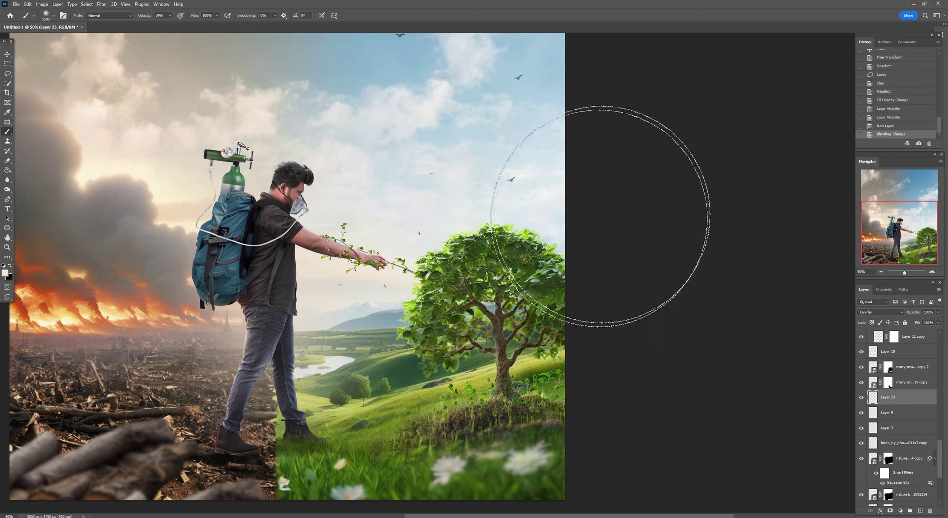
pyautogui.moveTo(543, 356); pyautogui.dragTo(518, 378)
pyautogui.moveTo(513, 366); pyautogui.dragTo(534, 380)
pyautogui.moveTo(559, 303)
pyautogui.mouseDown()
pyautogui.moveTo(550, 237)
pyautogui.moveTo(635, 313)
pyautogui.mouseUp()
# Start a Brittany Signature title text layer near the top of the poster
pyautogui.hotkey('ctrl', '-')
pyautogui.click(8, 55)
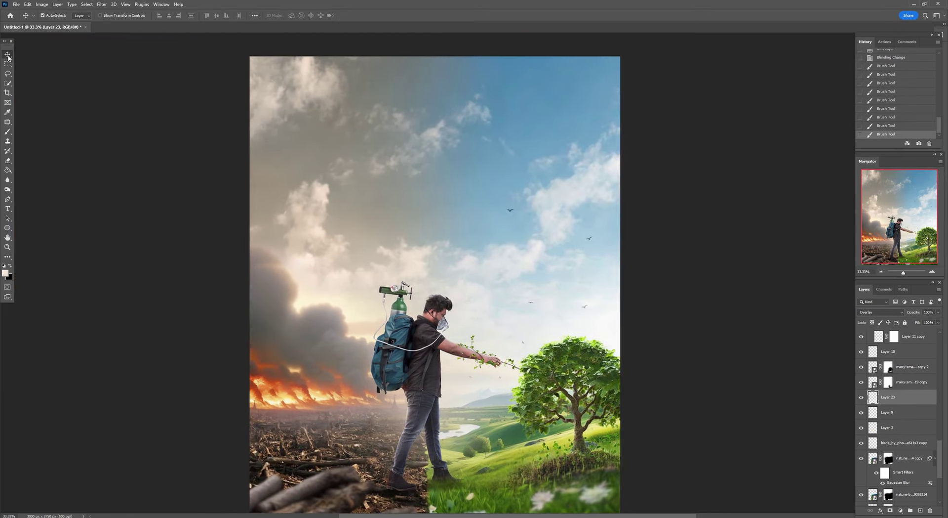
pyautogui.click(8, 208)
pyautogui.click(336, 198)
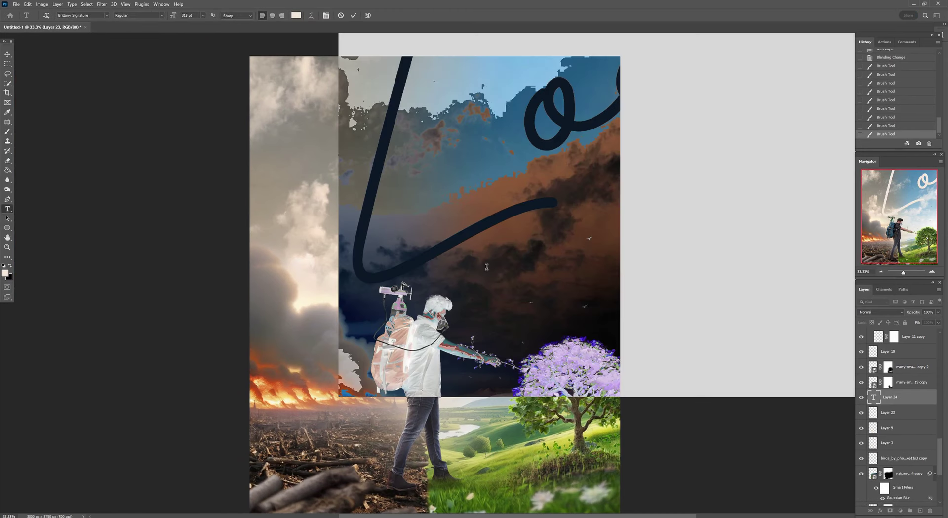
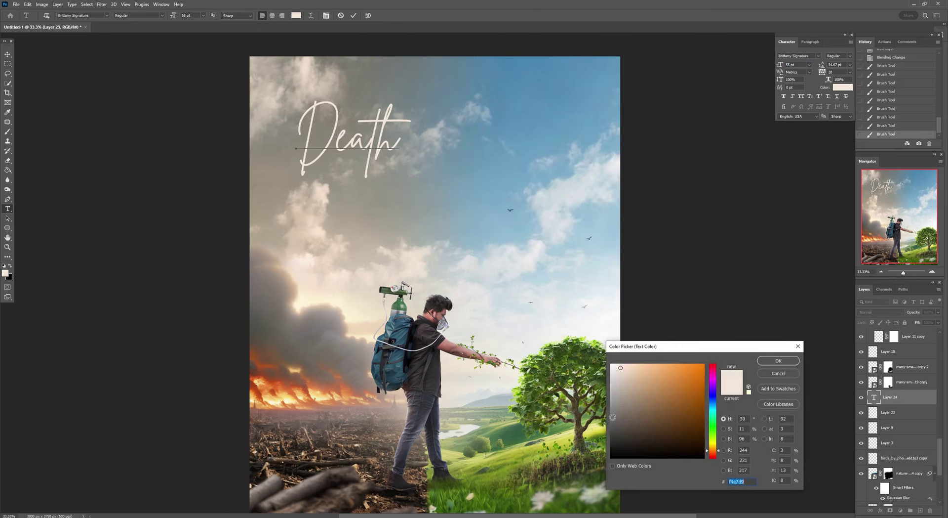
# Make the Death title black (#000000) and place a new 'Life' title beside it in the sky
pyautogui.write('000000')
pyautogui.click(778, 360)
pyautogui.click(437, 218)
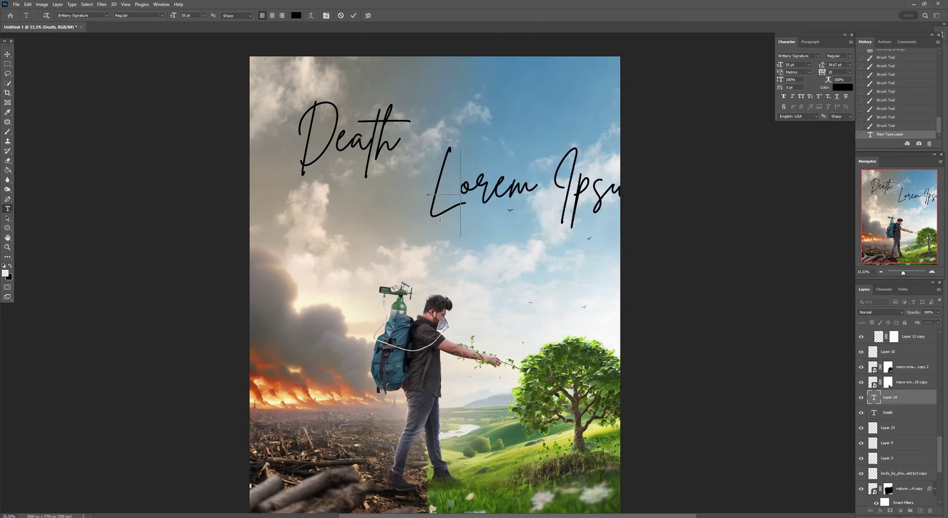
pyautogui.write('Life')
pyautogui.moveTo(439, 249); pyautogui.dragTo(491, 200)
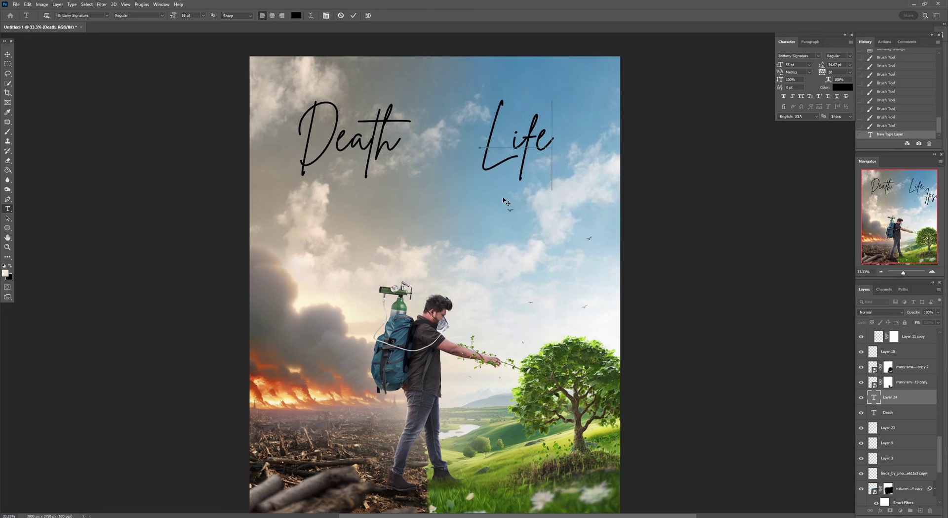
# Color the Life title white (#ffffff), check its script font, and commit the text
pyautogui.hotkey('ctrl', 'a')
pyautogui.click(296, 16)
pyautogui.write('ffffff')
pyautogui.press('Return')
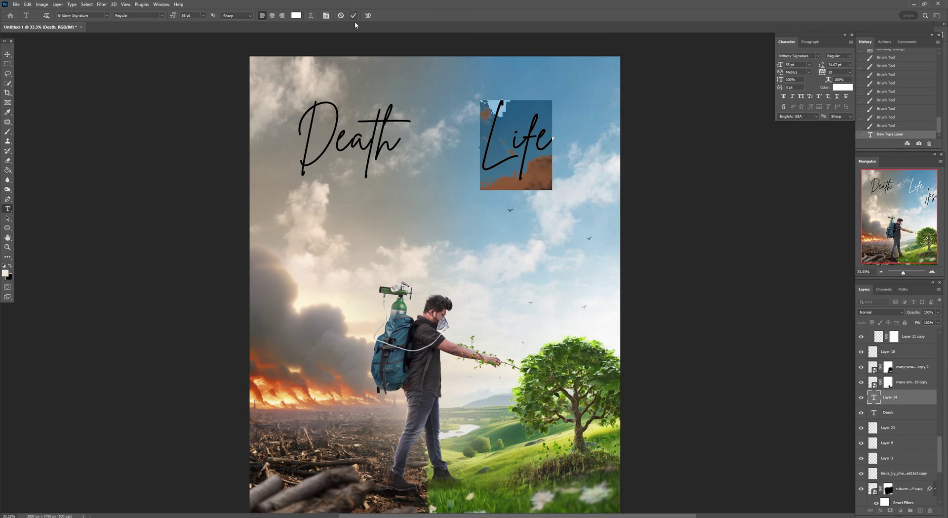
pyautogui.click(818, 56)
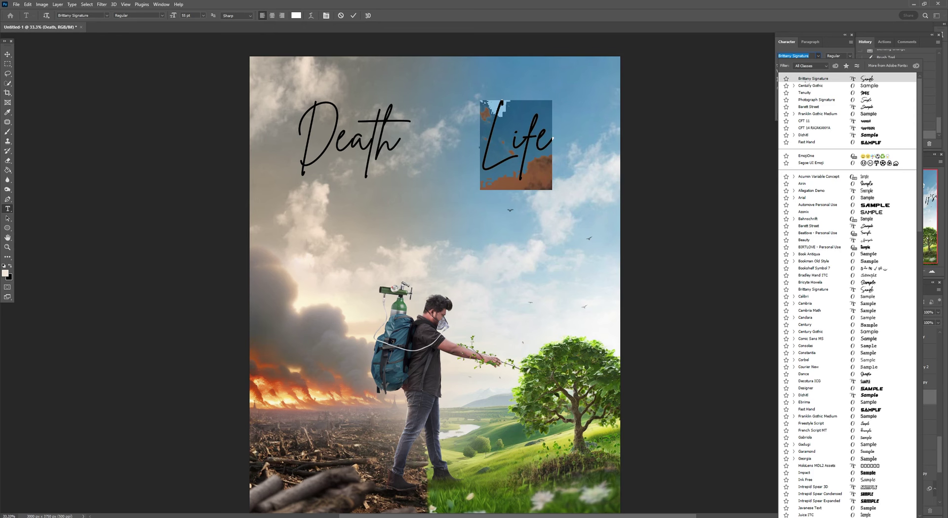
pyautogui.click(802, 78)
pyautogui.click(354, 15)
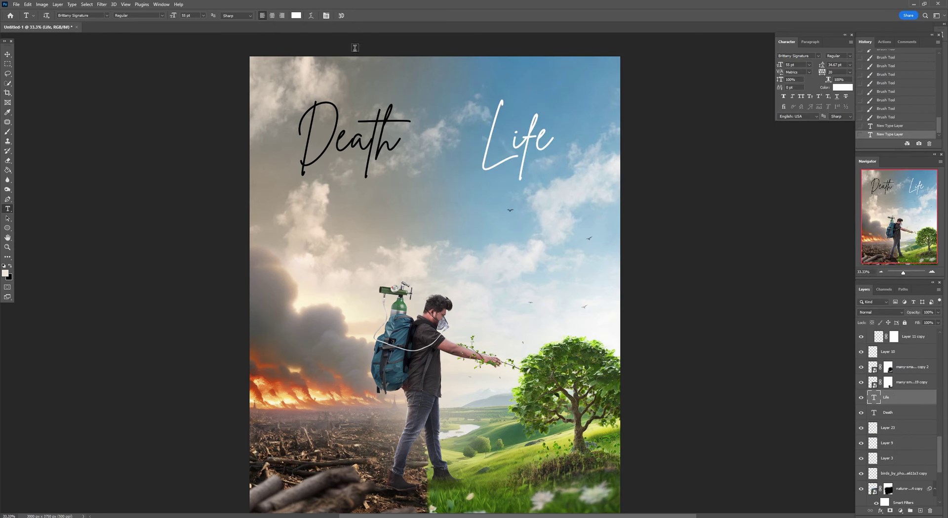
# Select the Death title and Layer 11 copy layers and lower their fill opacity
pyautogui.hotkey('ctrl', '-')
pyautogui.write('85')
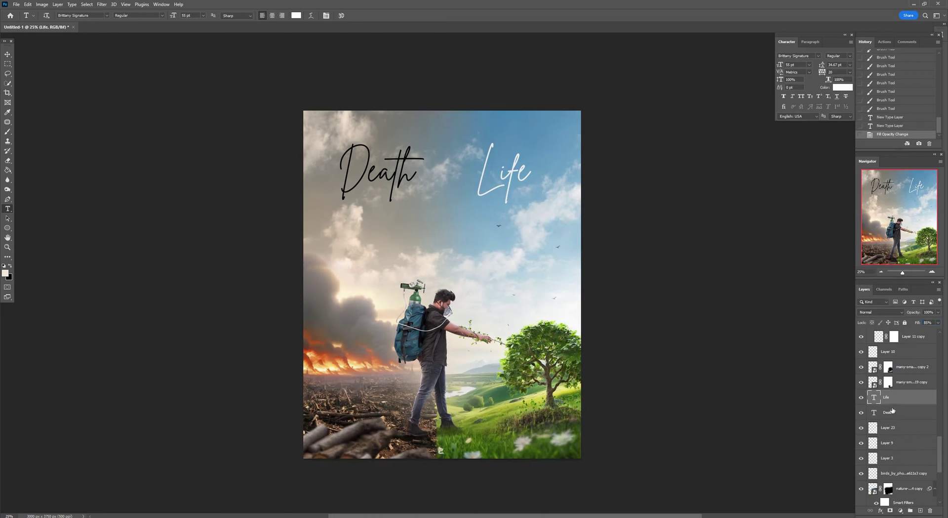
pyautogui.click(893, 409)
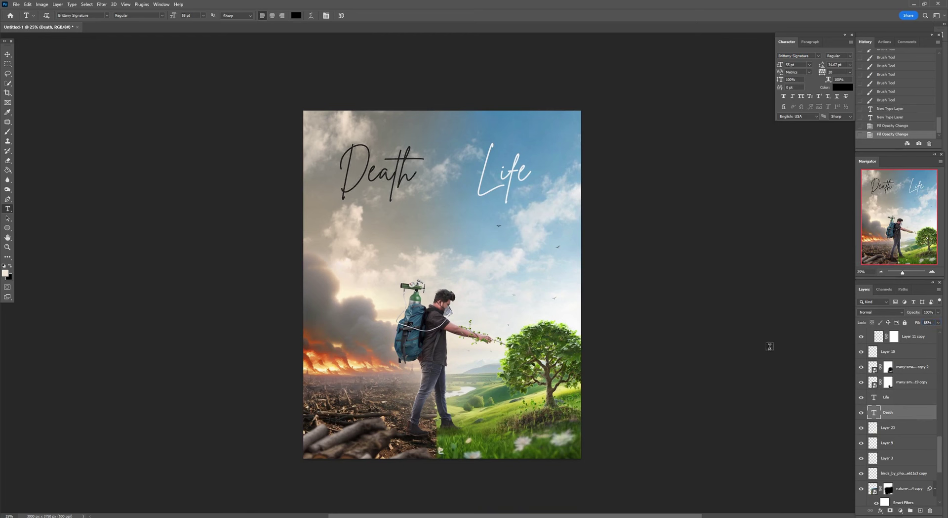
pyautogui.click(909, 336)
pyautogui.moveTo(940, 449); pyautogui.dragTo(944, 343)
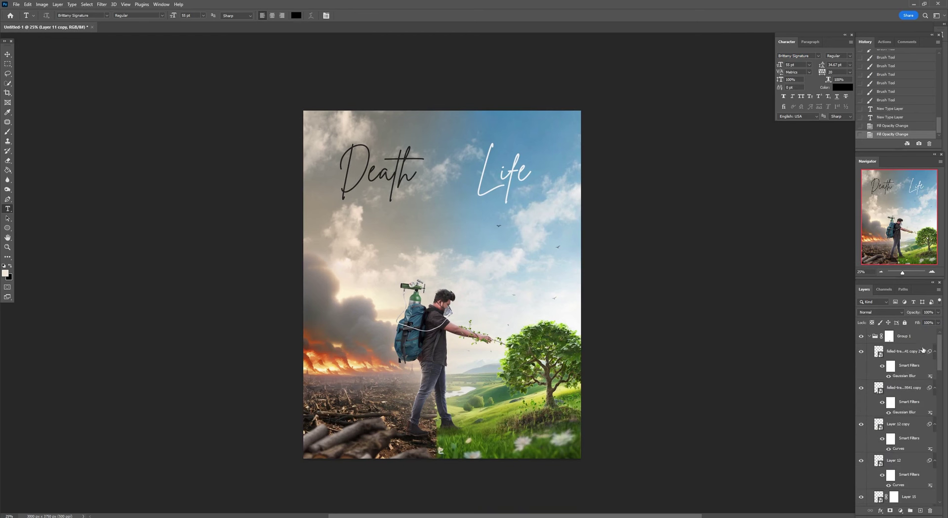
# Add an empty layer at the top of Group 1 and another above the collapsed group
pyautogui.hotkey('ctrl', 'shift', 'alt', 'n')
pyautogui.hotkey('ctrl', 'shift', ']')
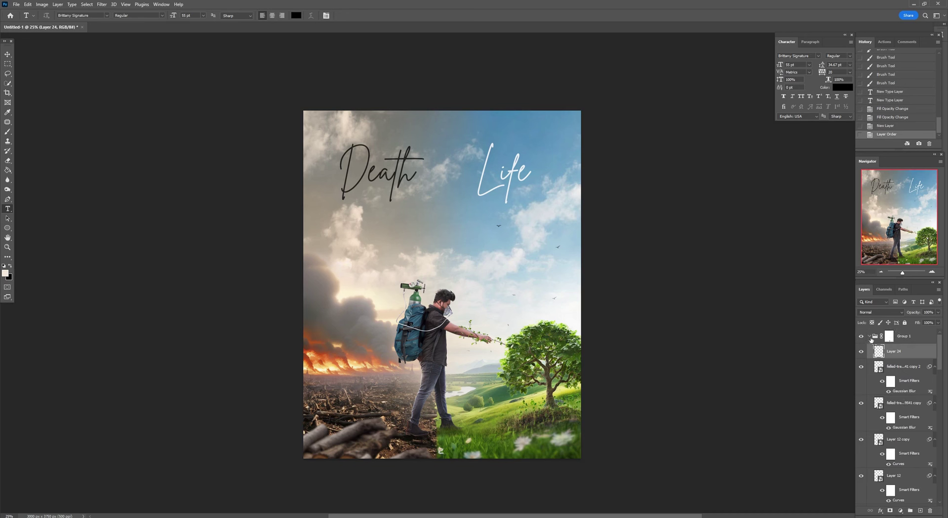
pyautogui.click(869, 336)
pyautogui.click(920, 510)
# Paint soft black brush strokes around the poster's edges to darken them
pyautogui.press('x')
pyautogui.press('b')
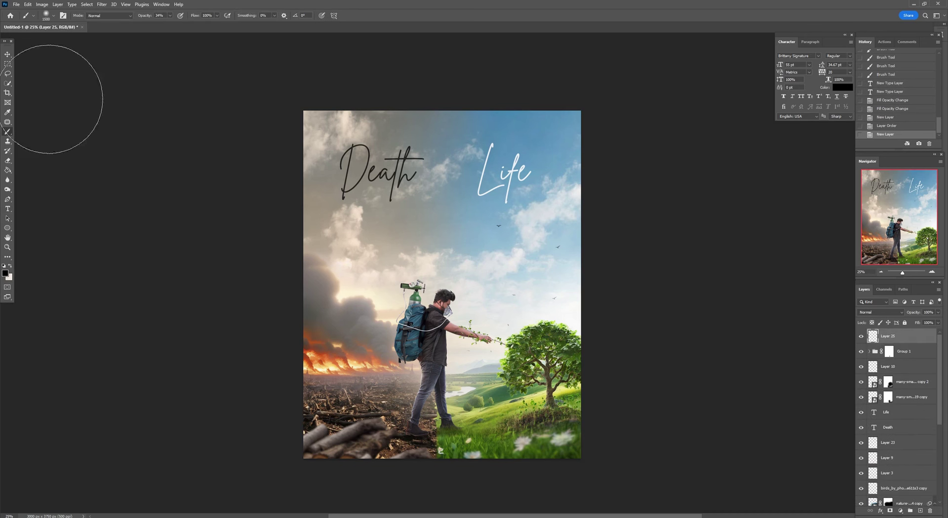
pyautogui.hotkey('ctrl', '-')
pyautogui.moveTo(568, 424)
pyautogui.mouseDown()
pyautogui.moveTo(334, 430)
pyautogui.moveTo(353, 120)
pyautogui.mouseUp()
pyautogui.press(']')
pyautogui.press(']')
pyautogui.moveTo(527, 112)
pyautogui.mouseDown()
pyautogui.moveTo(576, 129)
pyautogui.moveTo(575, 429)
pyautogui.mouseUp()
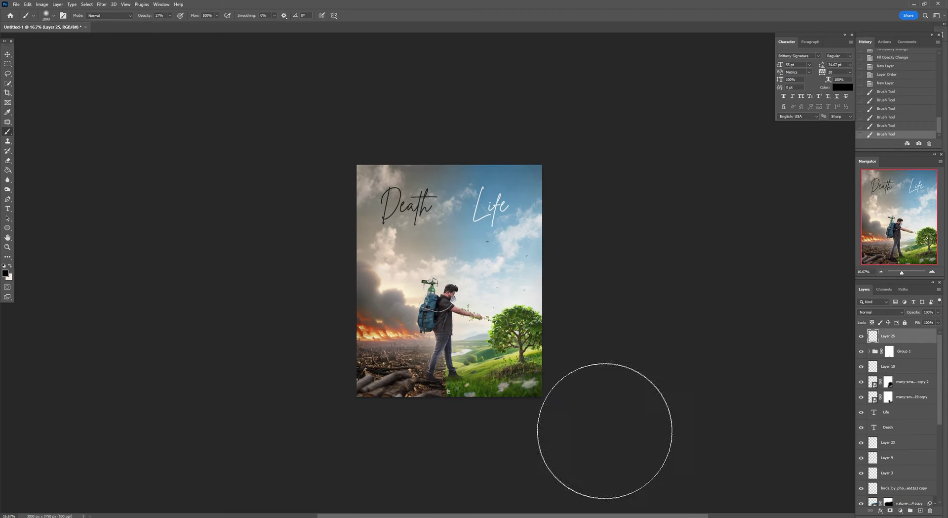
pyautogui.hotkey('ctrl', '+')
# Add a Color Balance adjustment layer on top of the poster
pyautogui.click(901, 510)
pyautogui.click(894, 444)
pyautogui.hotkey('ctrl', '+')
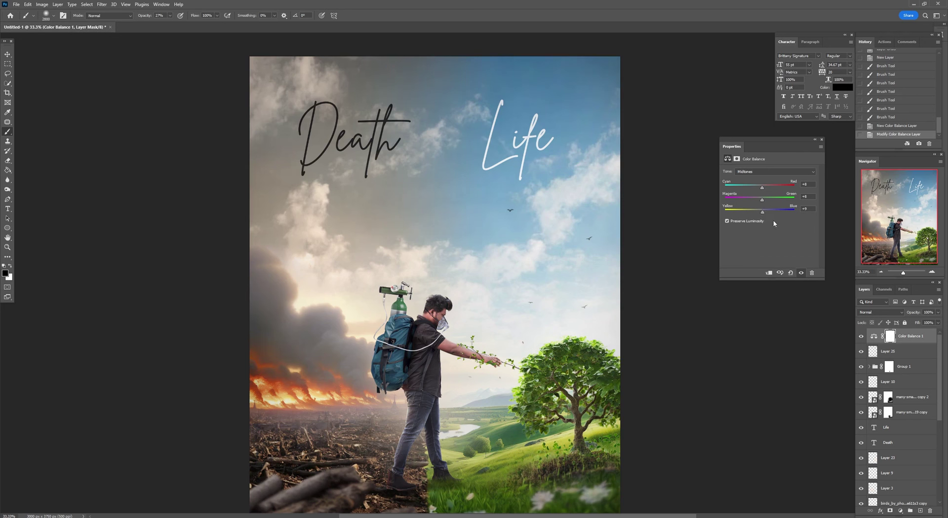
# Add a Brightness/Contrast adjustment layer with contrast raised to 9
pyautogui.click(901, 509)
pyautogui.click(894, 403)
pyautogui.moveTo(768, 207); pyautogui.dragTo(774, 208)
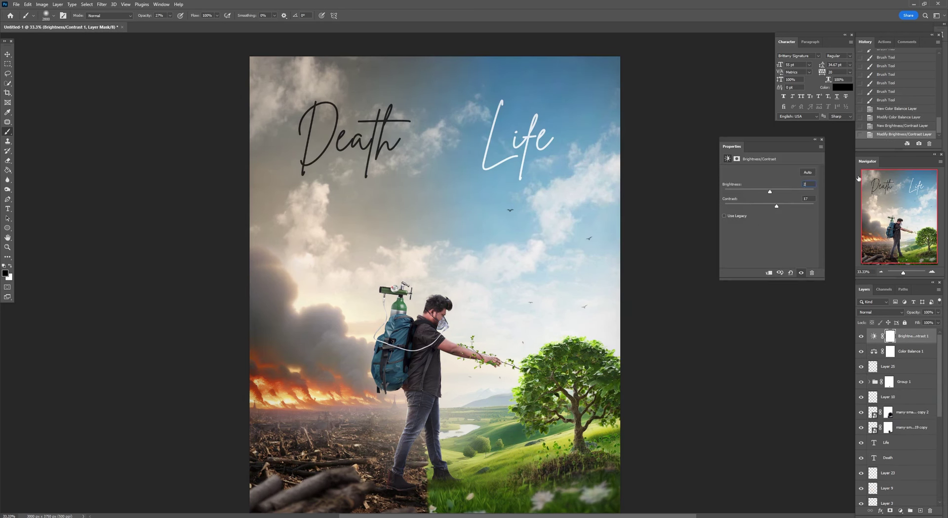
# Add an empty Layer 26 directly above Layer 25
pyautogui.hotkey('ctrl', '-')
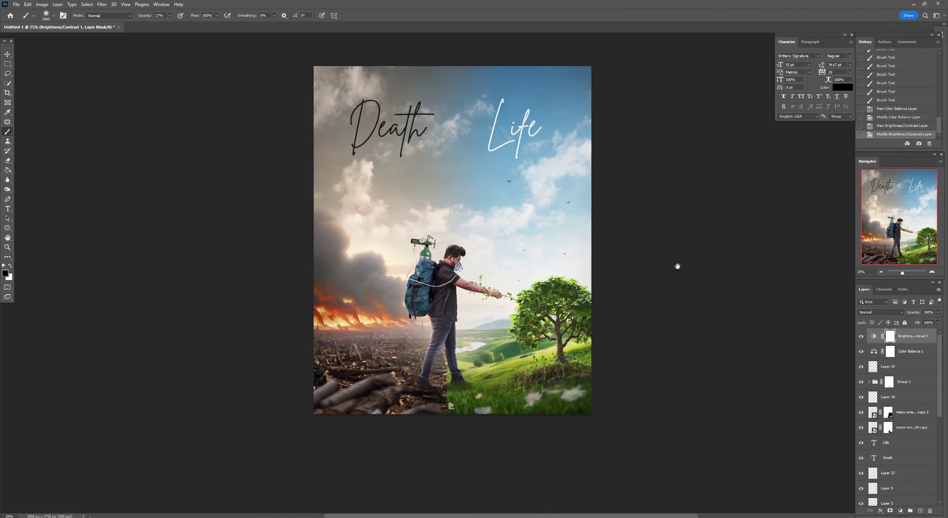
pyautogui.hotkey('ctrl', '+')
pyautogui.click(888, 366)
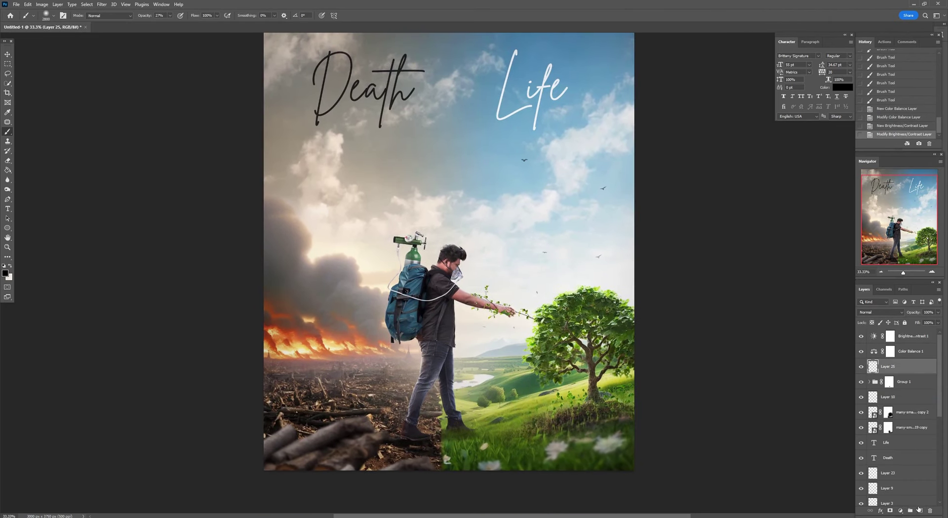
pyautogui.click(919, 510)
# With a small white 3%-opacity brush, paint faint light along the oxygen tube and across the scene
pyautogui.press('x')
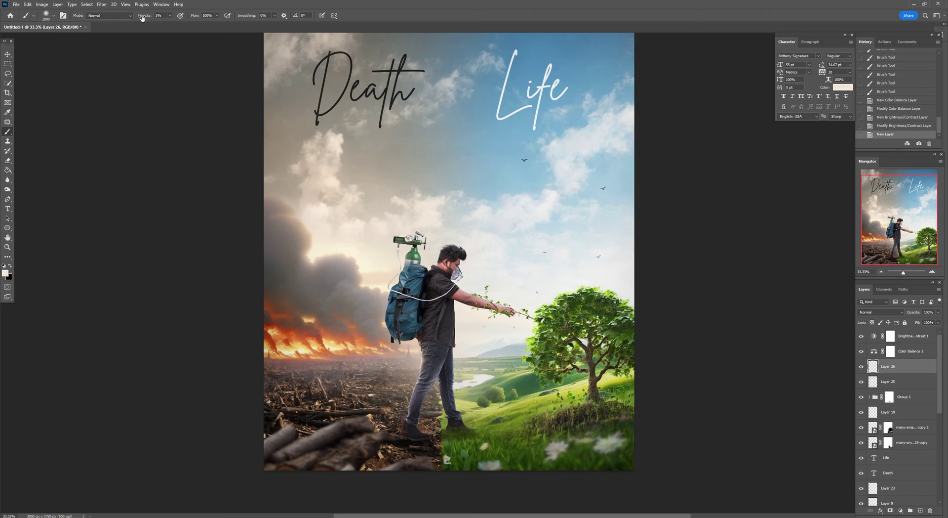
pyautogui.moveTo(402, 270); pyautogui.dragTo(409, 296)
pyautogui.moveTo(410, 296); pyautogui.dragTo(454, 312)
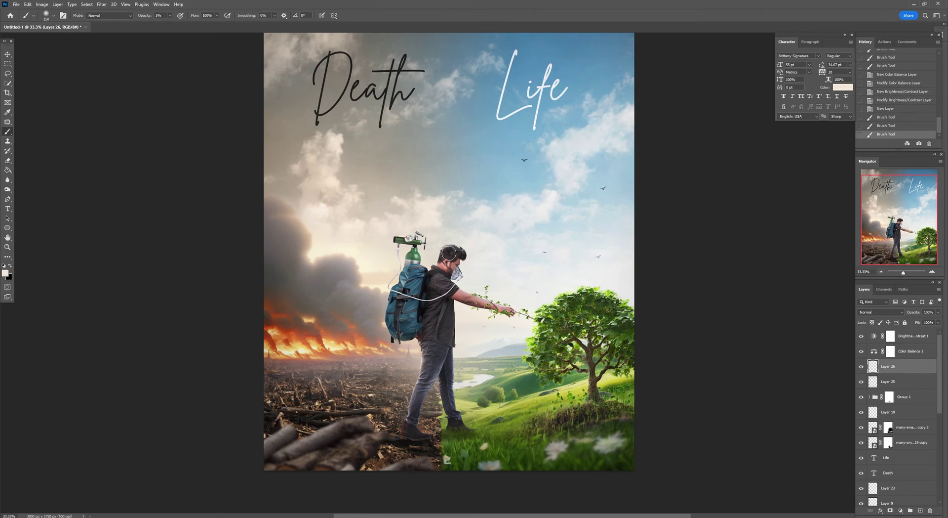
pyautogui.moveTo(566, 319)
pyautogui.mouseDown()
pyautogui.moveTo(529, 455)
pyautogui.moveTo(271, 375)
pyautogui.mouseUp()
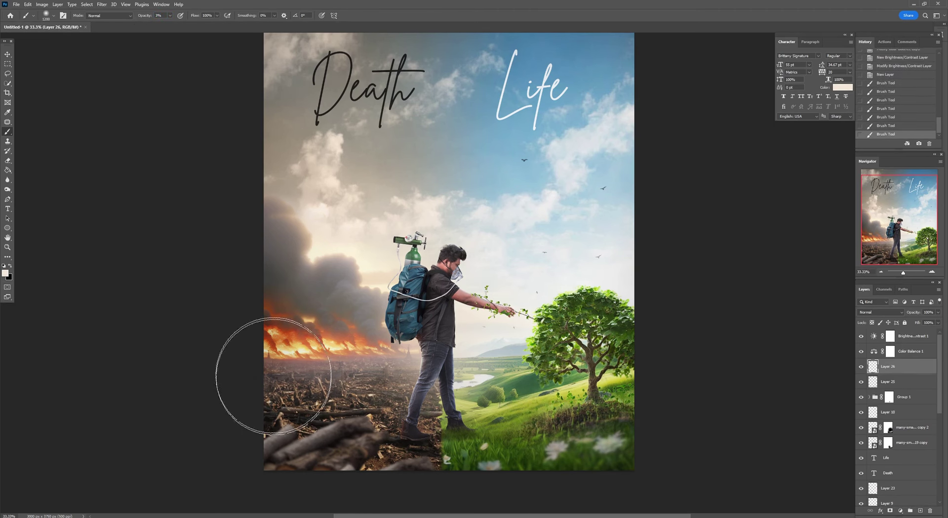
pyautogui.moveTo(643, 275); pyautogui.dragTo(661, 286)
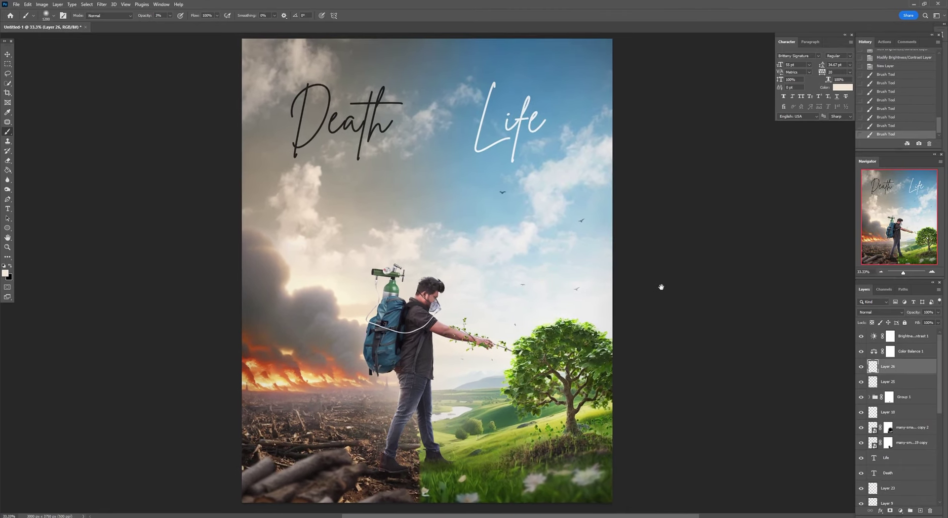